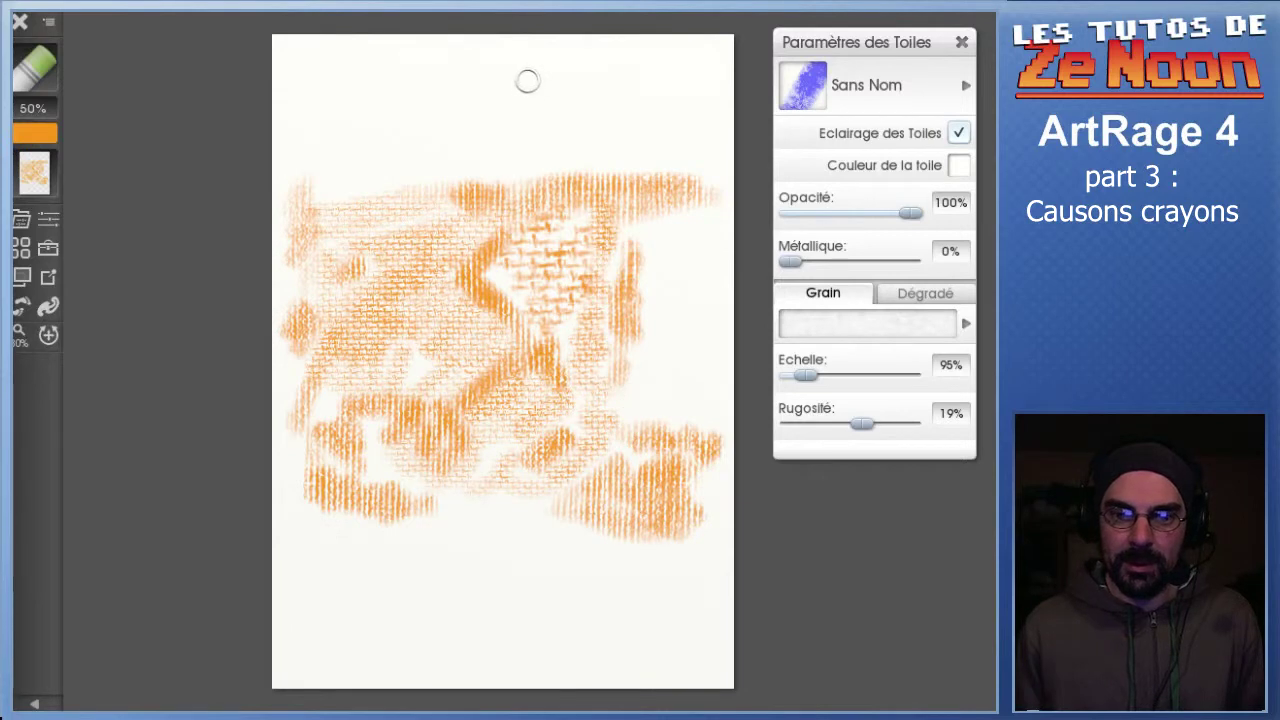
Set the canvas grain scale to 73% and test the texture with orange strokes across the upper part of the page
mouse_move(498, 92)
mouse_down()
mouse_move(438, 138)
mouse_move(475, 136)
mouse_up()
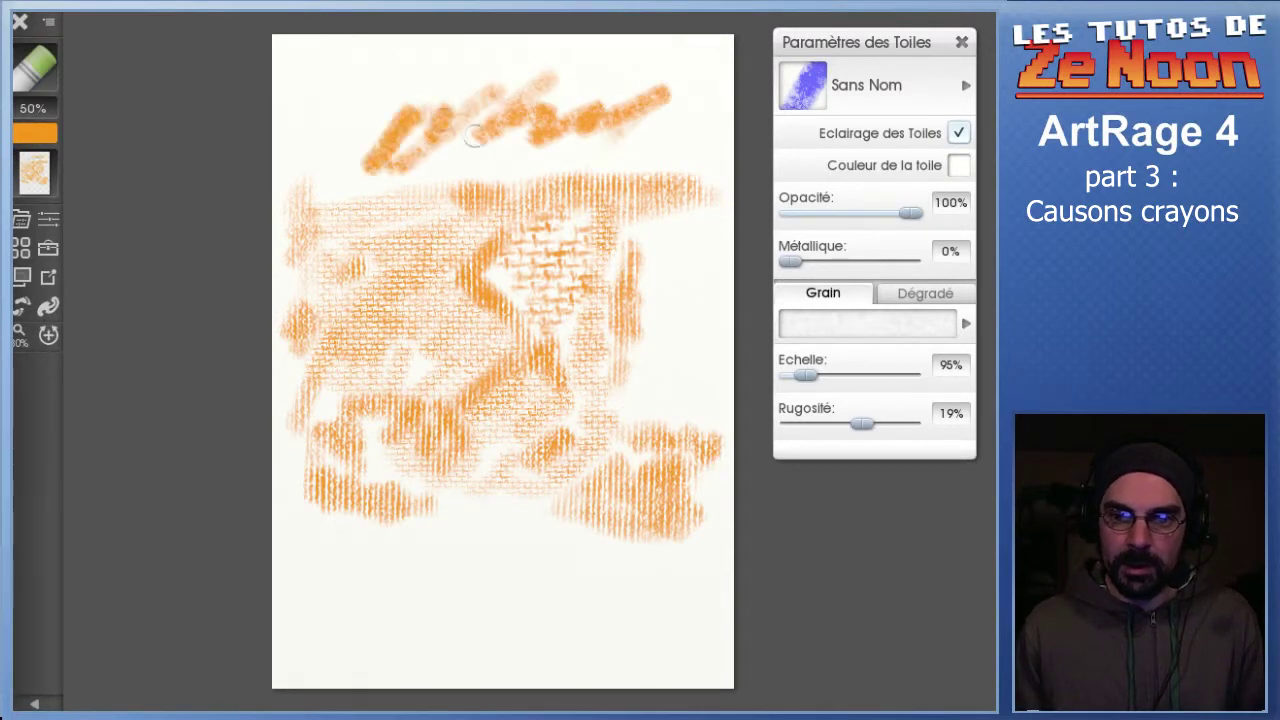
drag(805, 375, 796, 375)
mouse_move(338, 72)
mouse_down()
mouse_move(320, 77)
mouse_move(354, 89)
mouse_move(554, 51)
mouse_move(640, 95)
mouse_up()
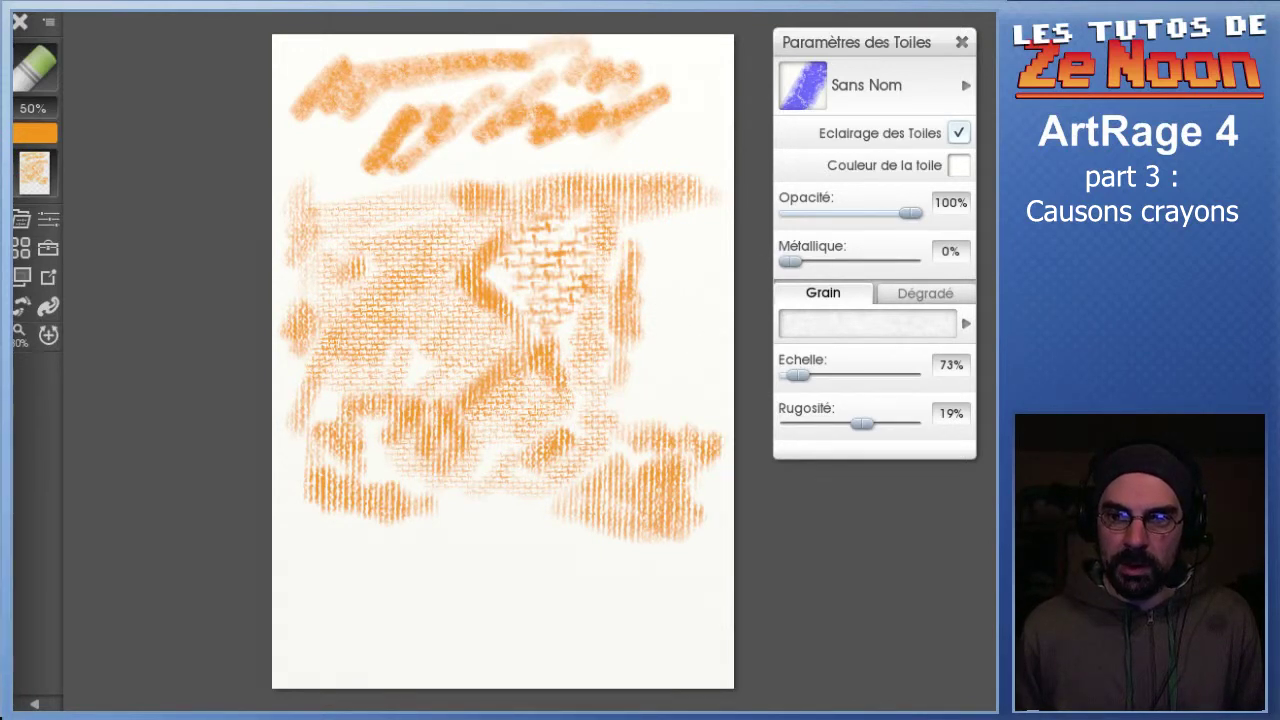
click(962, 42)
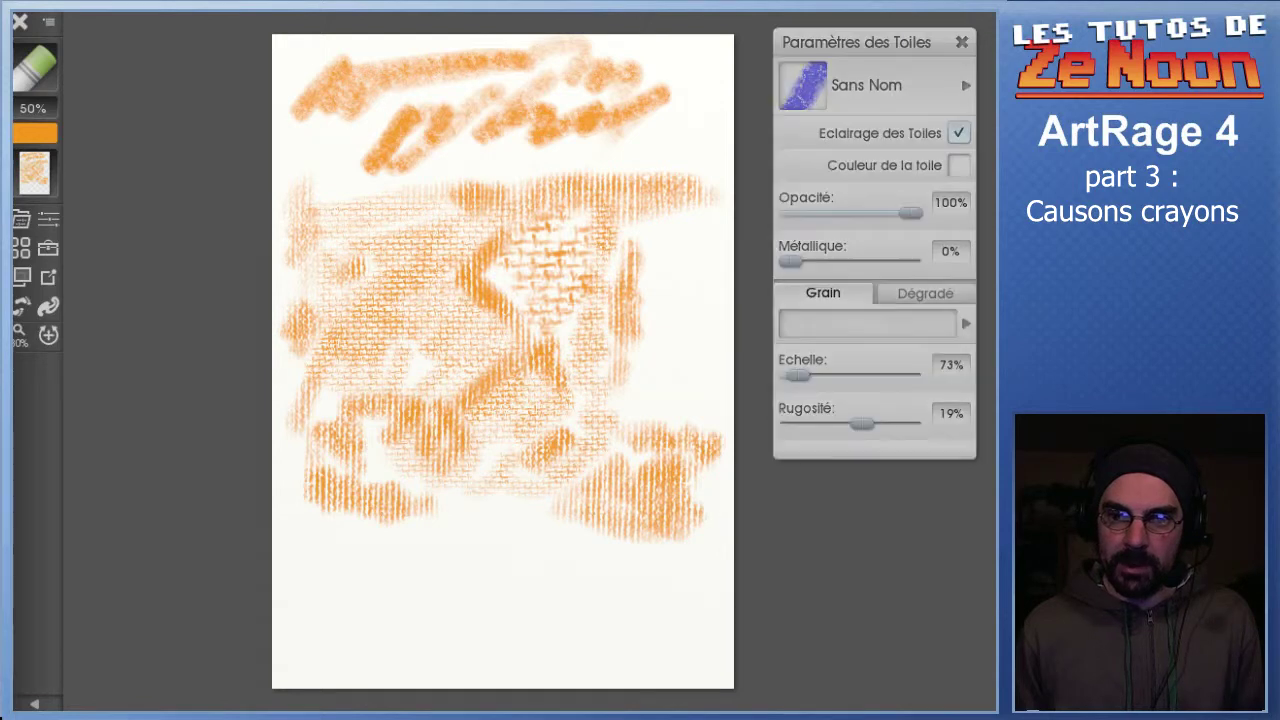
Clear all the orange strokes from the current layer
click(35, 173)
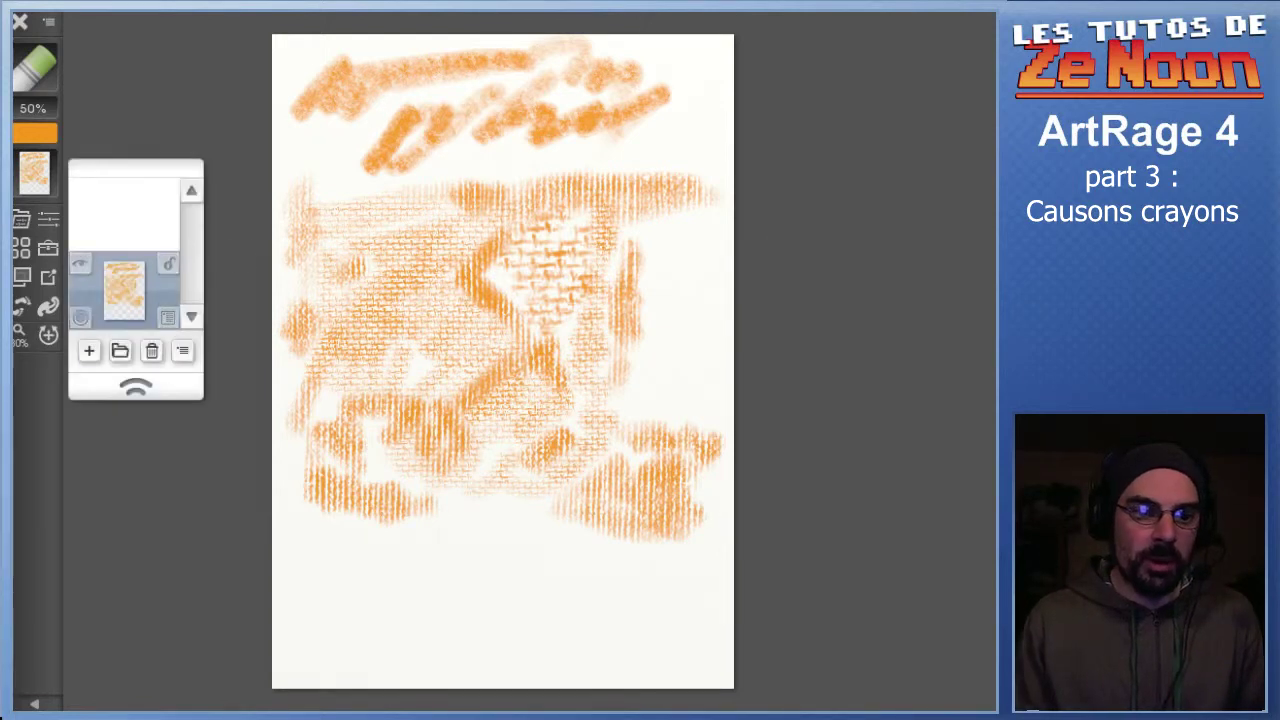
mouse_move(124, 290)
right_click(168, 270)
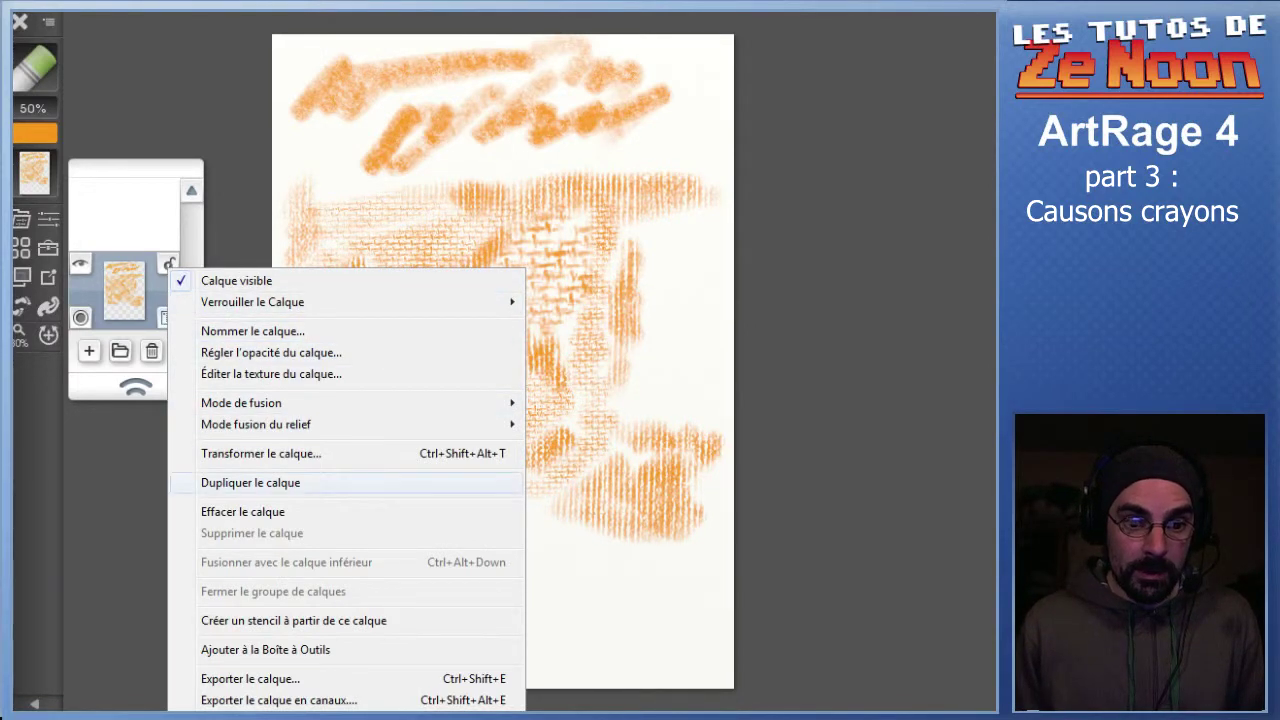
click(243, 511)
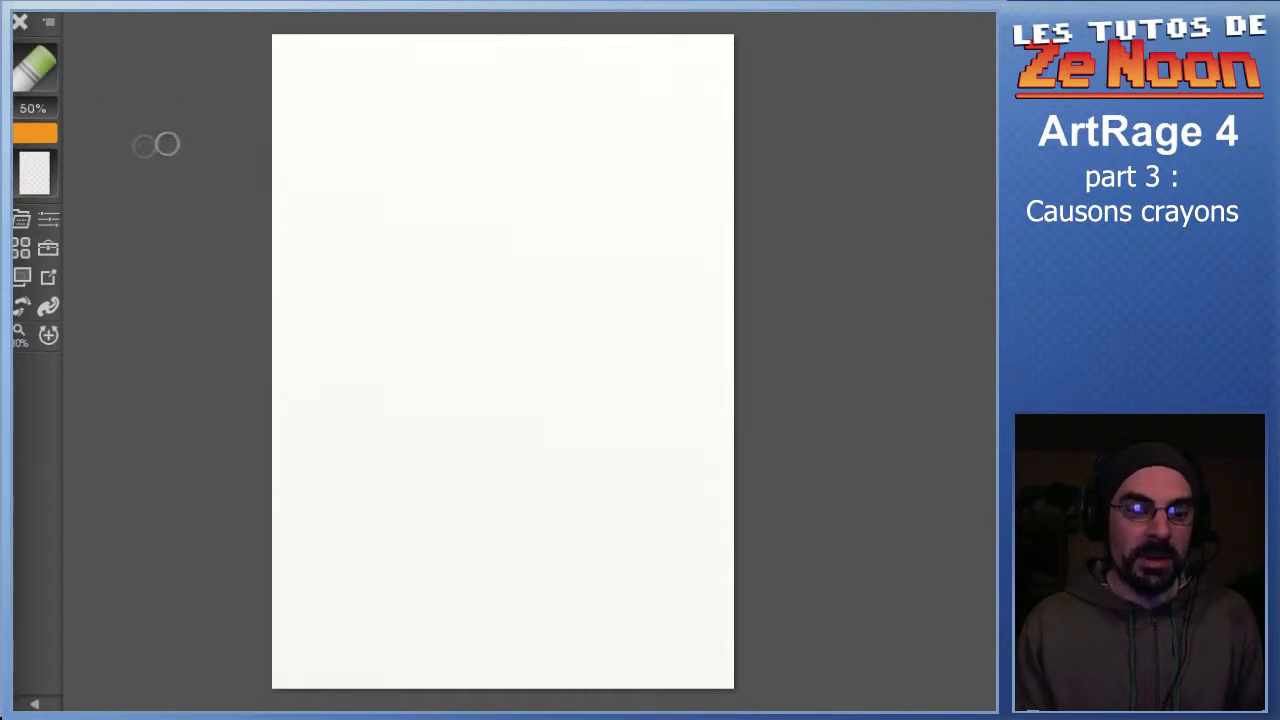
Switch to the pencil and set its colour to a light blue with a hue of 58%
key(p)
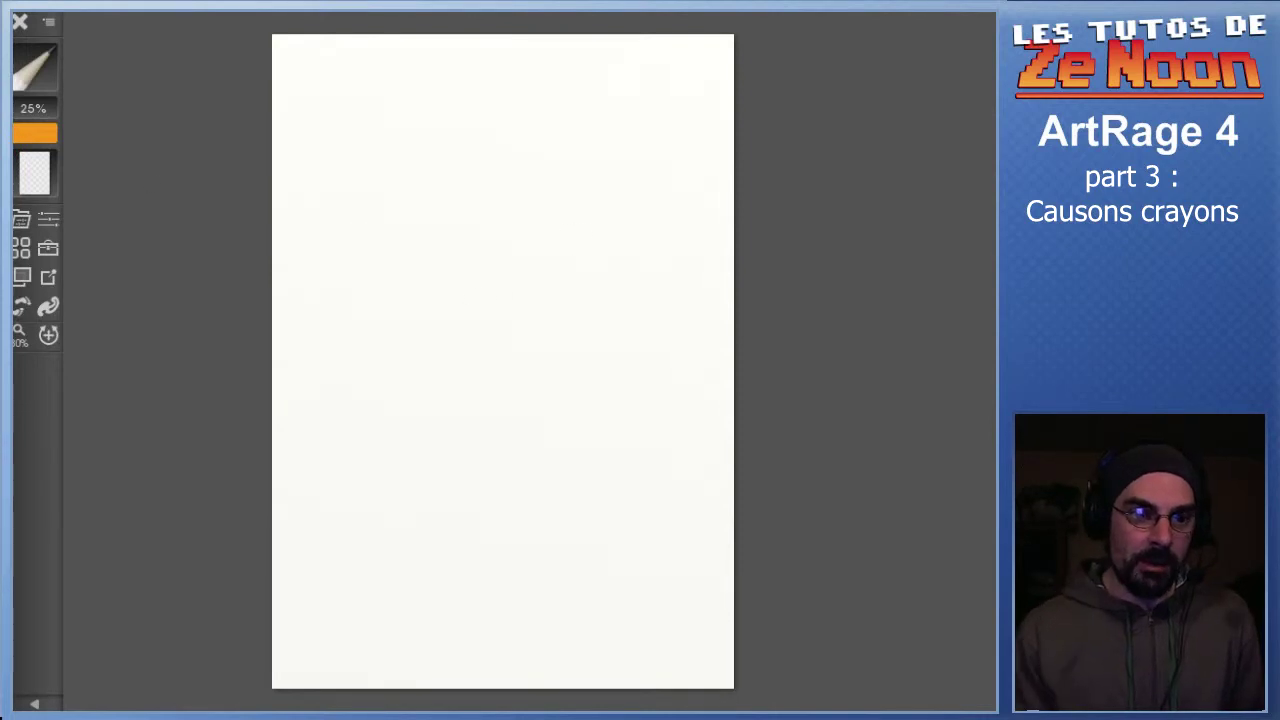
click(35, 133)
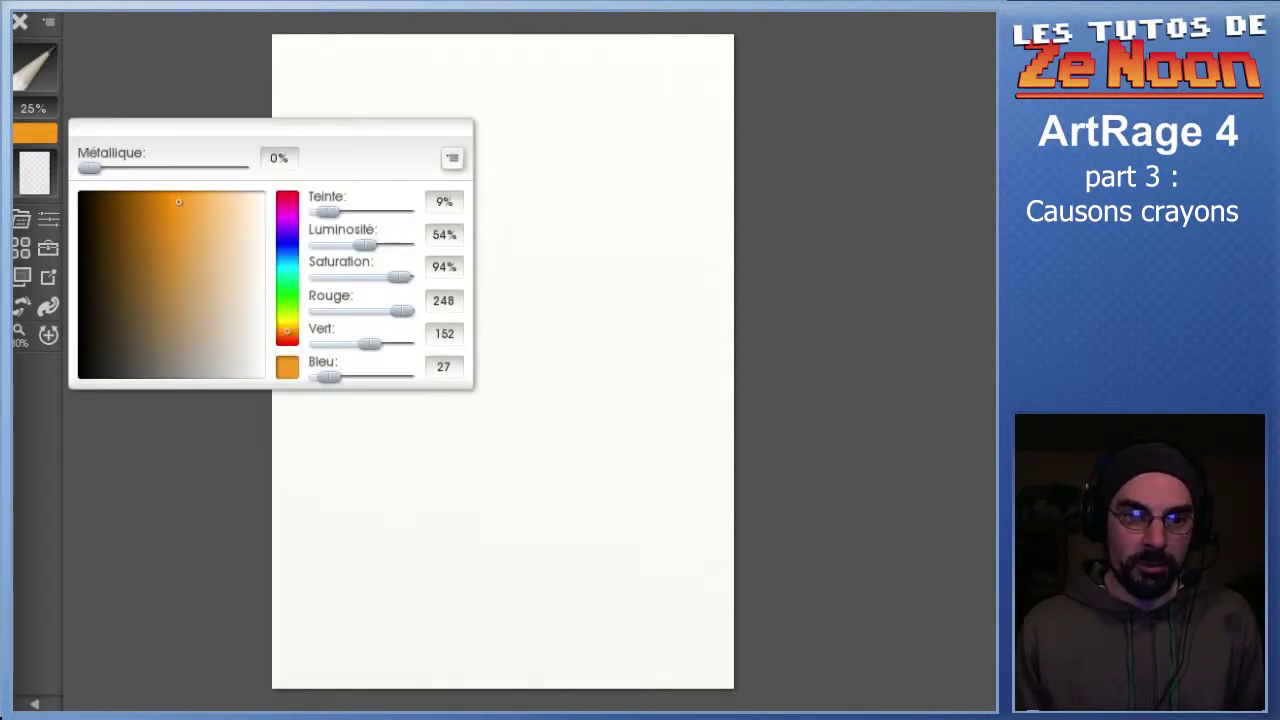
click(287, 246)
drag(287, 246, 287, 254)
click(197, 203)
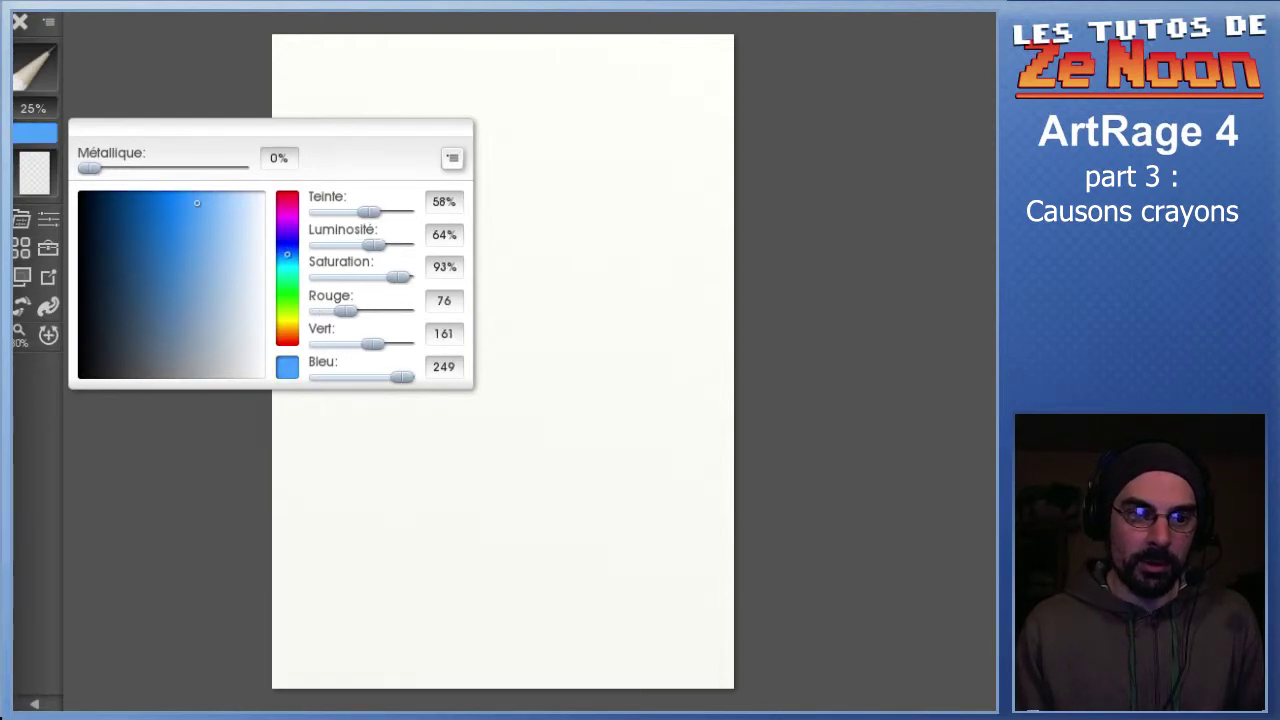
drag(197, 203, 199, 202)
click(221, 54)
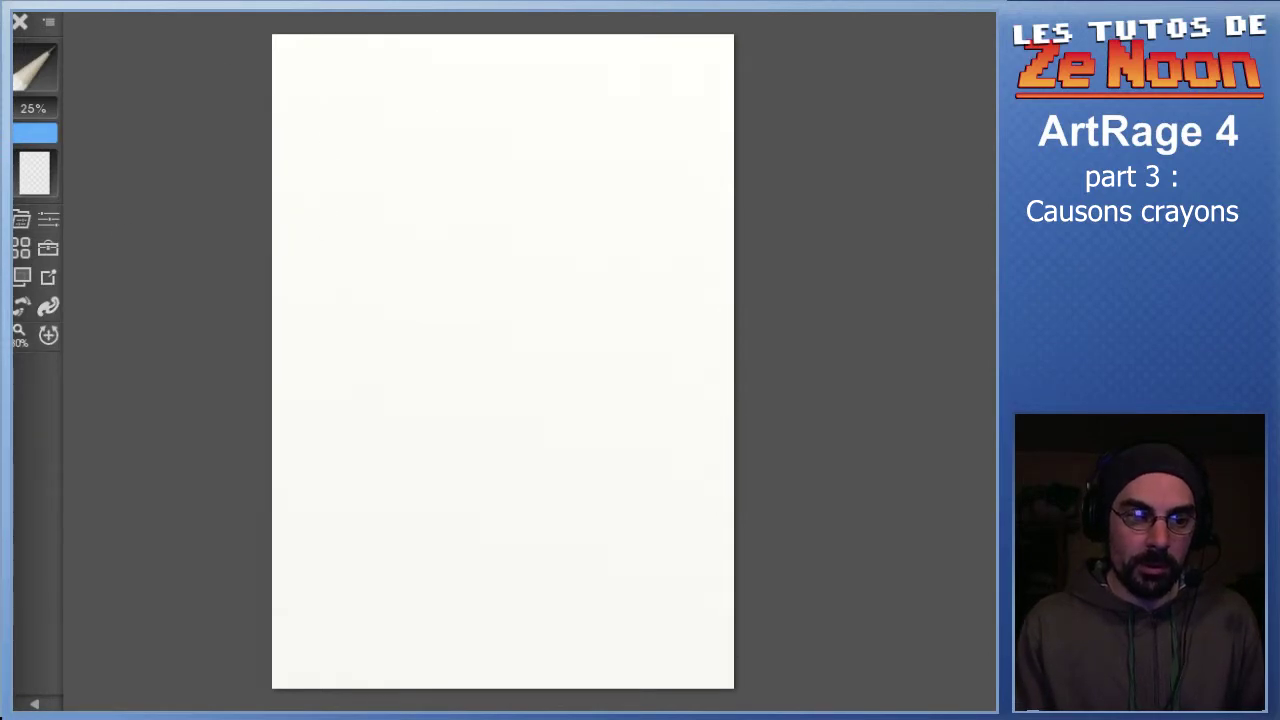
Set the pencil's pressure (Pression) to 61% and its softness (Consistance) to 20%
scroll(503, 361, up, 10)
scroll(503, 361, down, 10)
scroll(503, 361, up, 1)
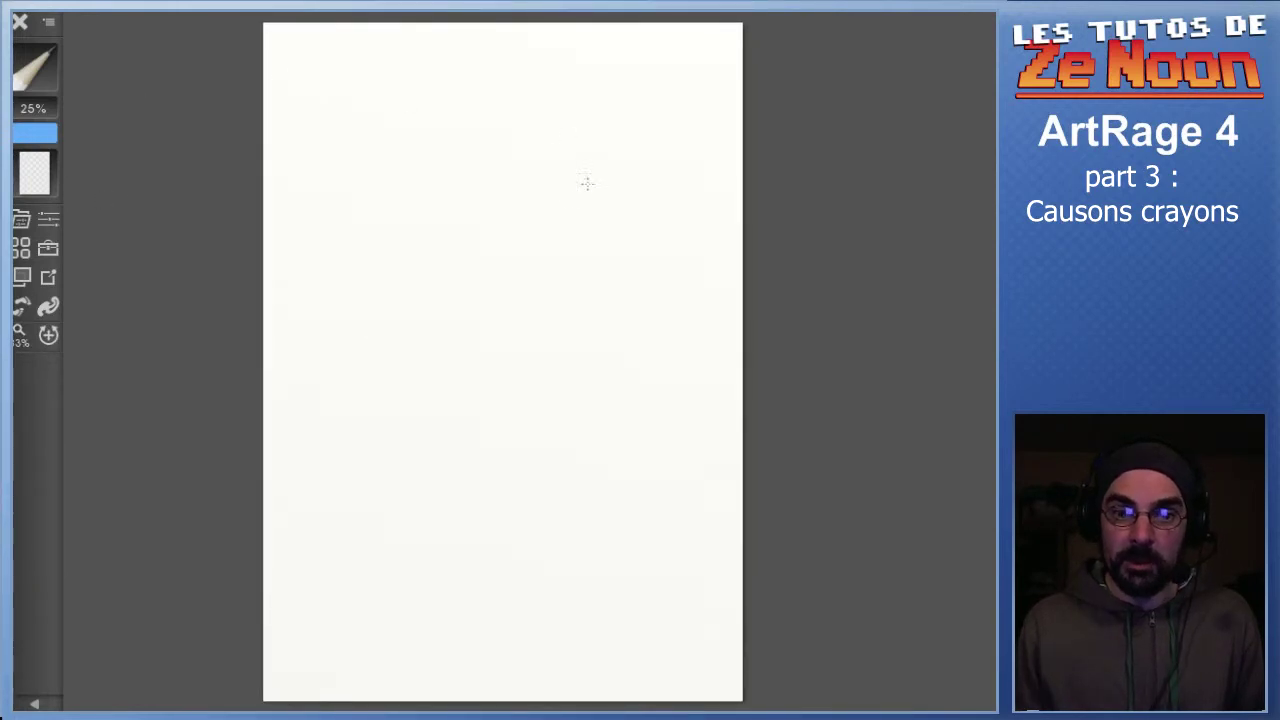
click(48, 219)
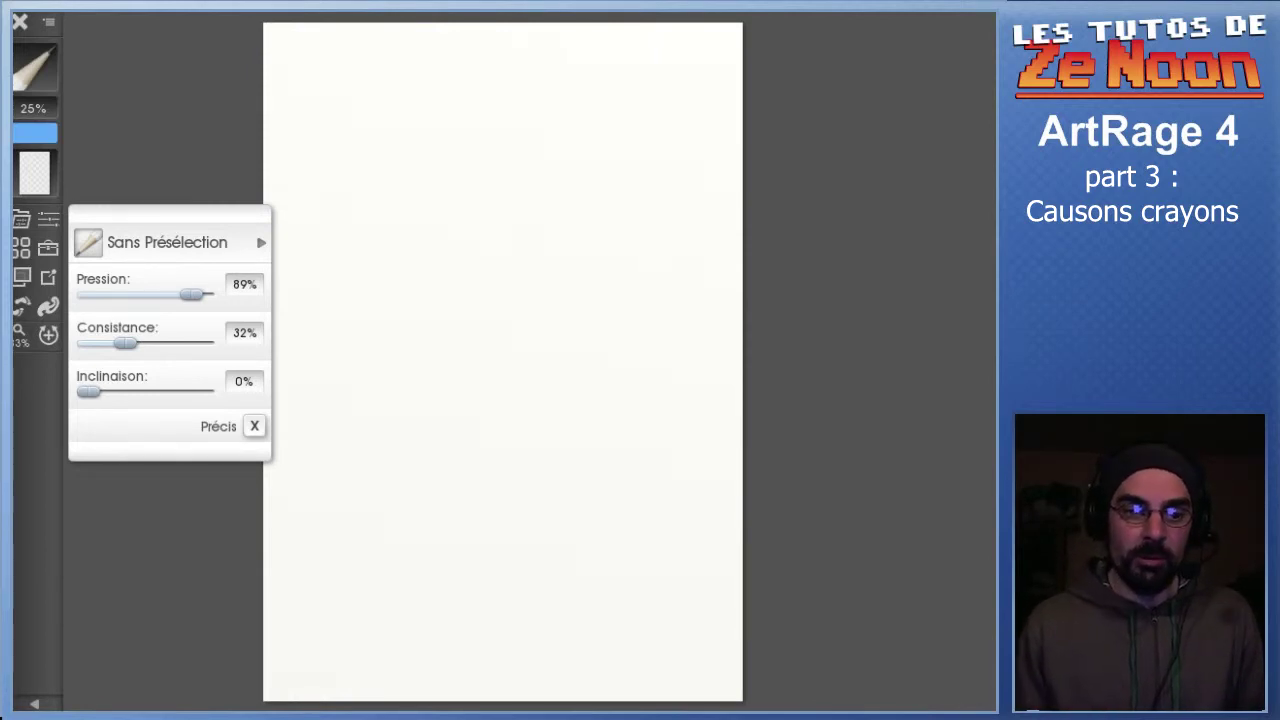
drag(191, 294, 171, 294)
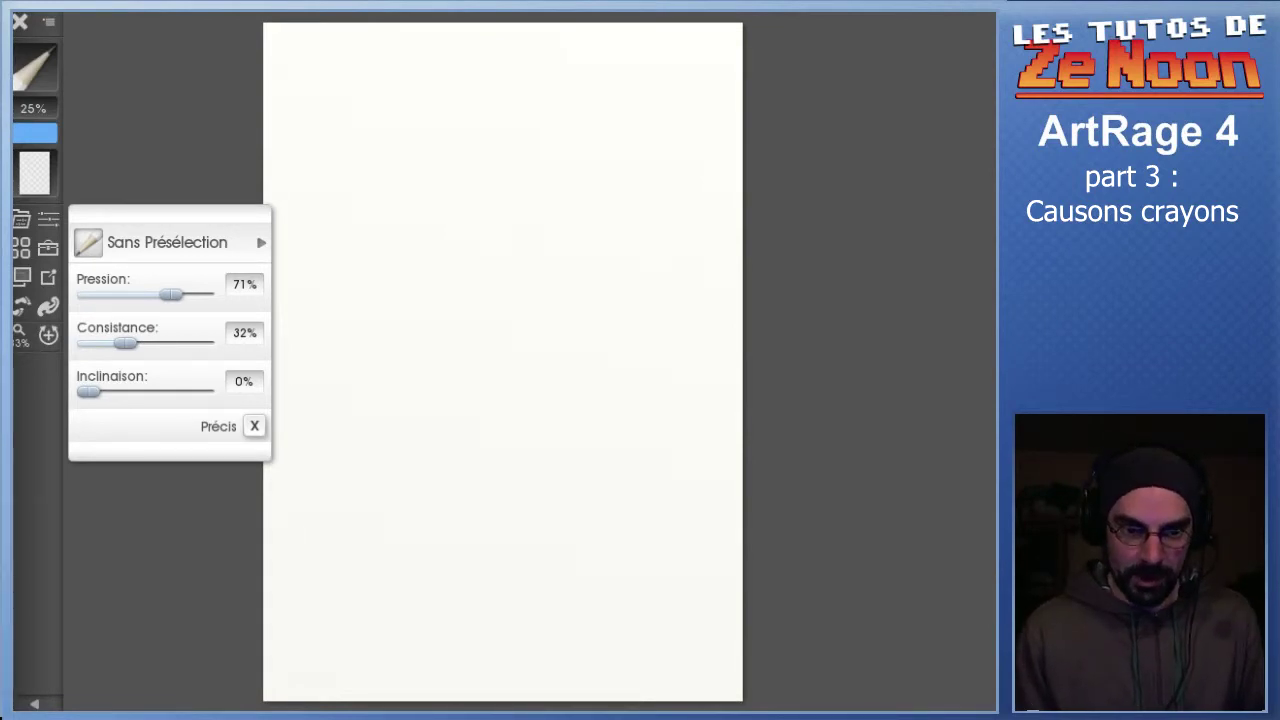
drag(125, 343, 112, 343)
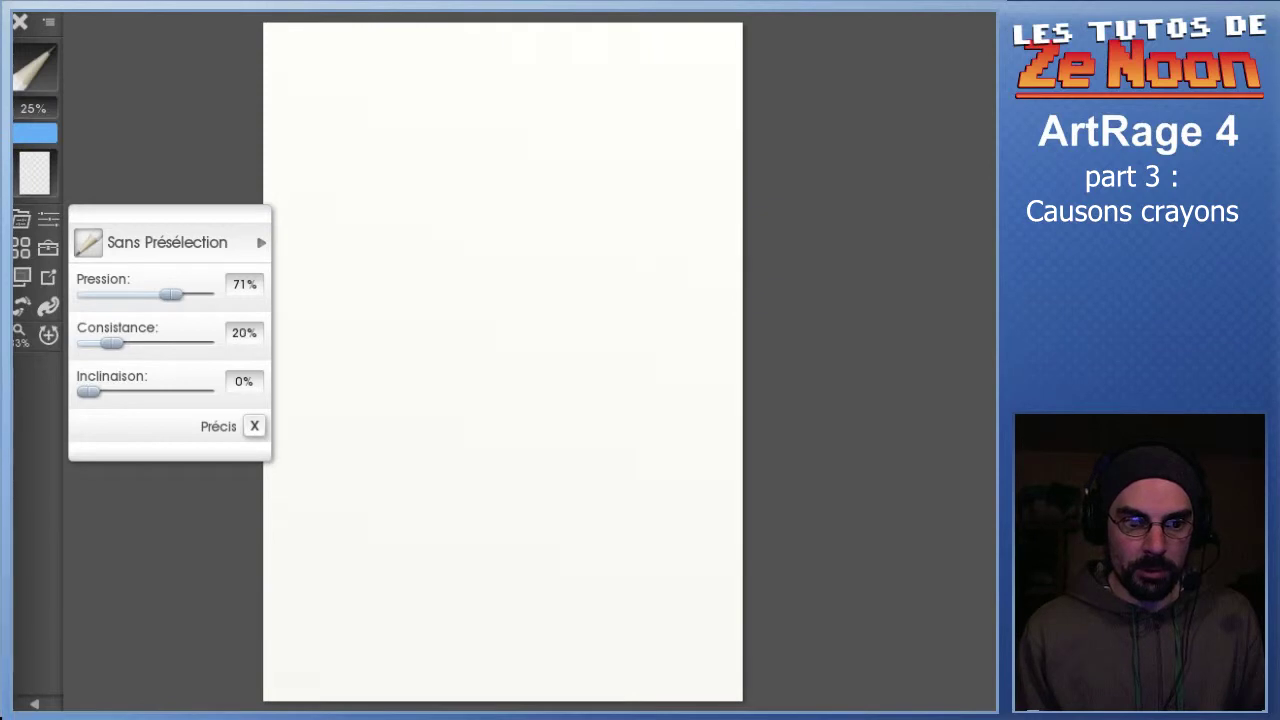
drag(172, 294, 159, 294)
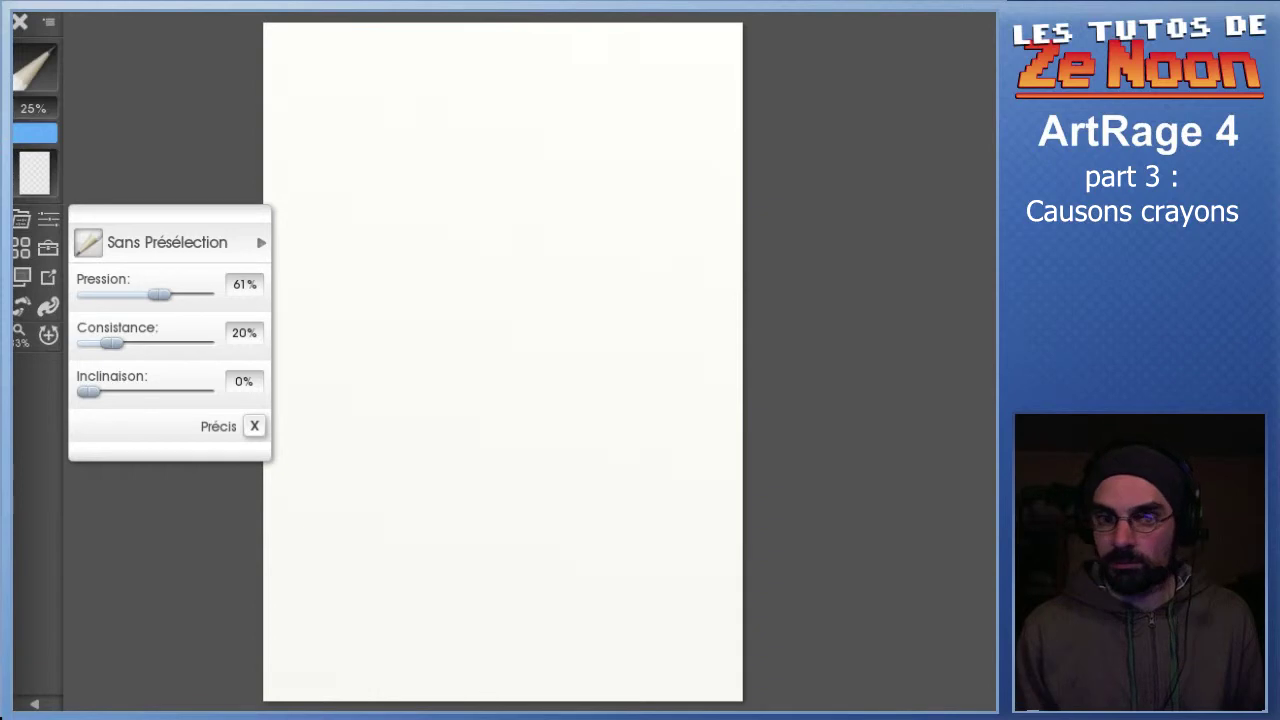
click(127, 93)
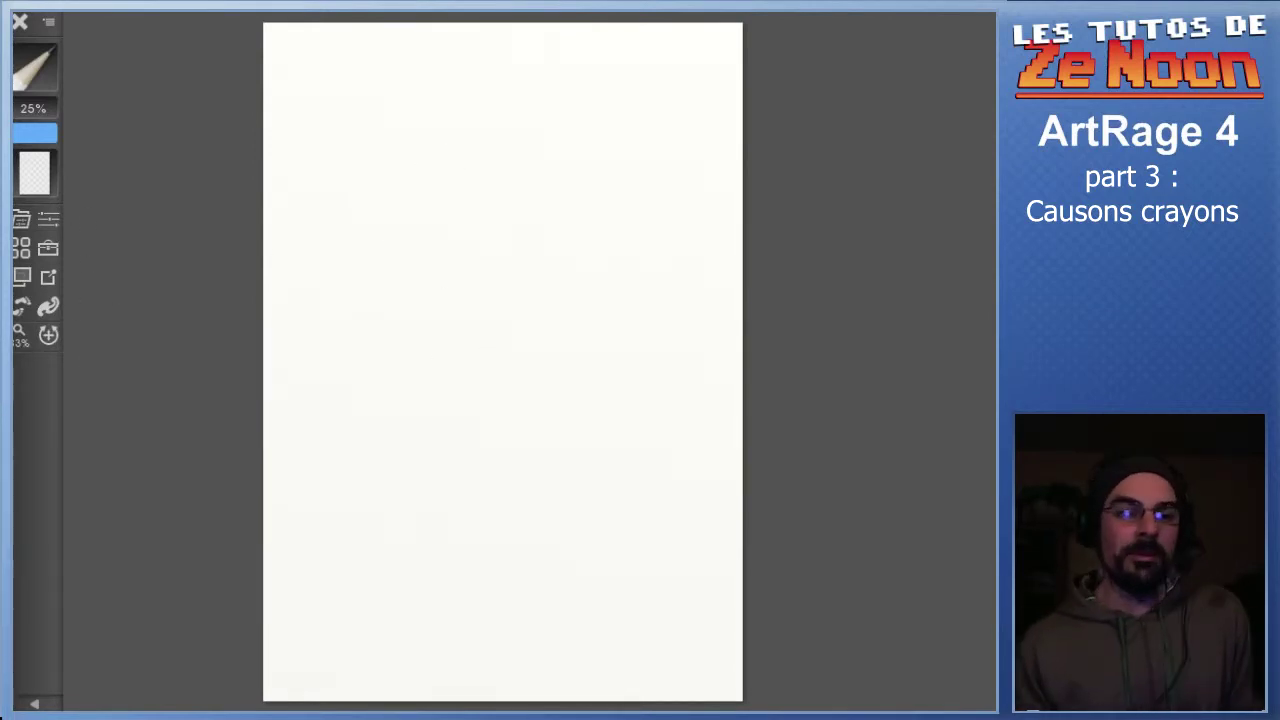
Add two new layers above the existing empty layer
click(35, 174)
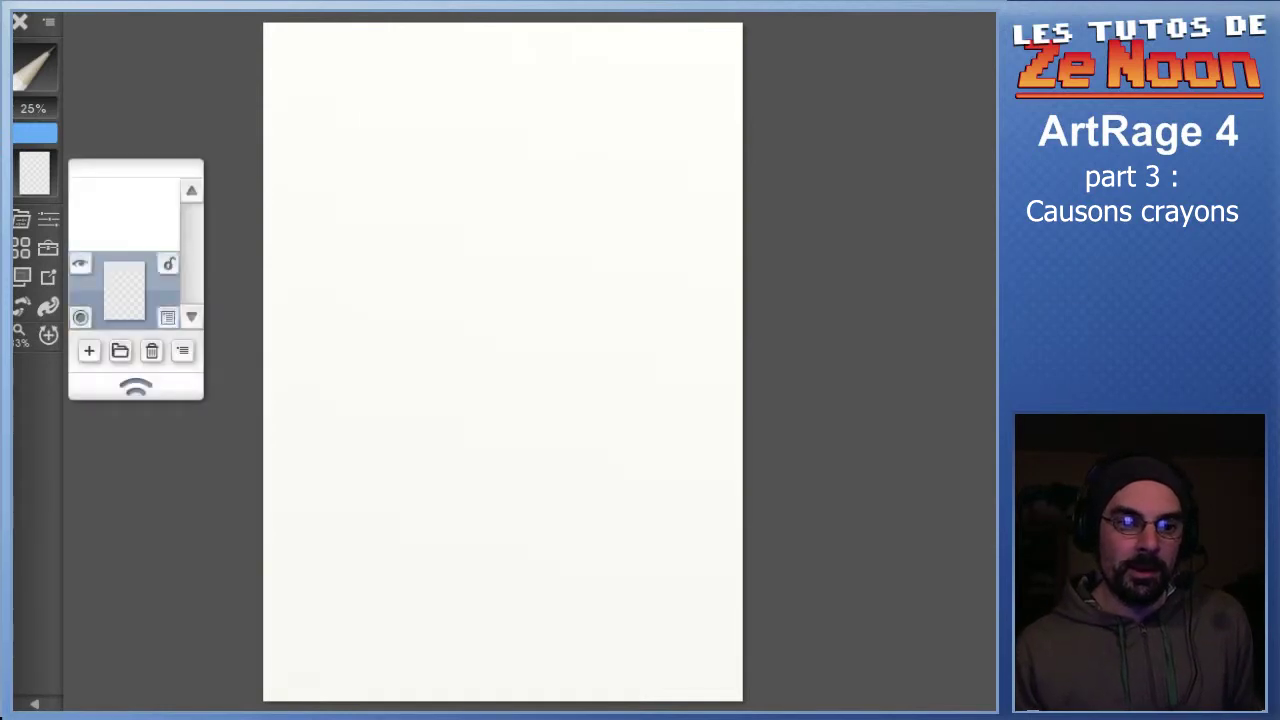
click(88, 350)
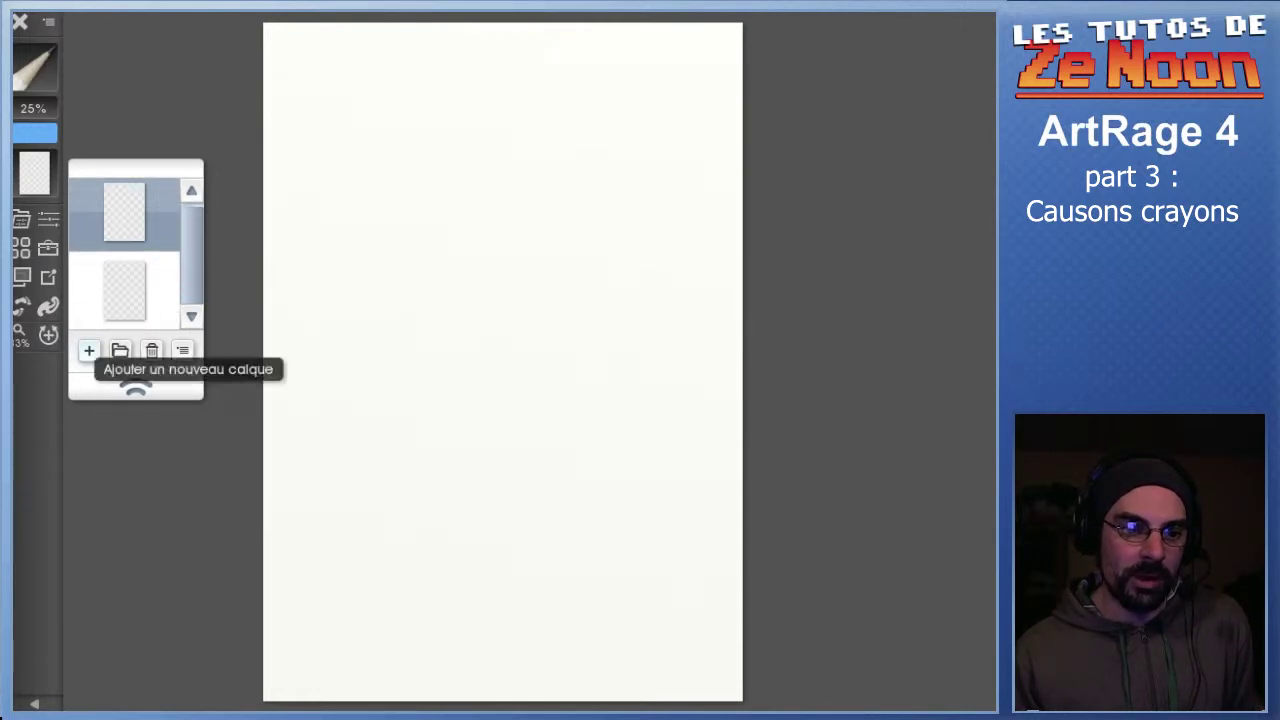
click(89, 350)
scroll(124, 290, down, 2)
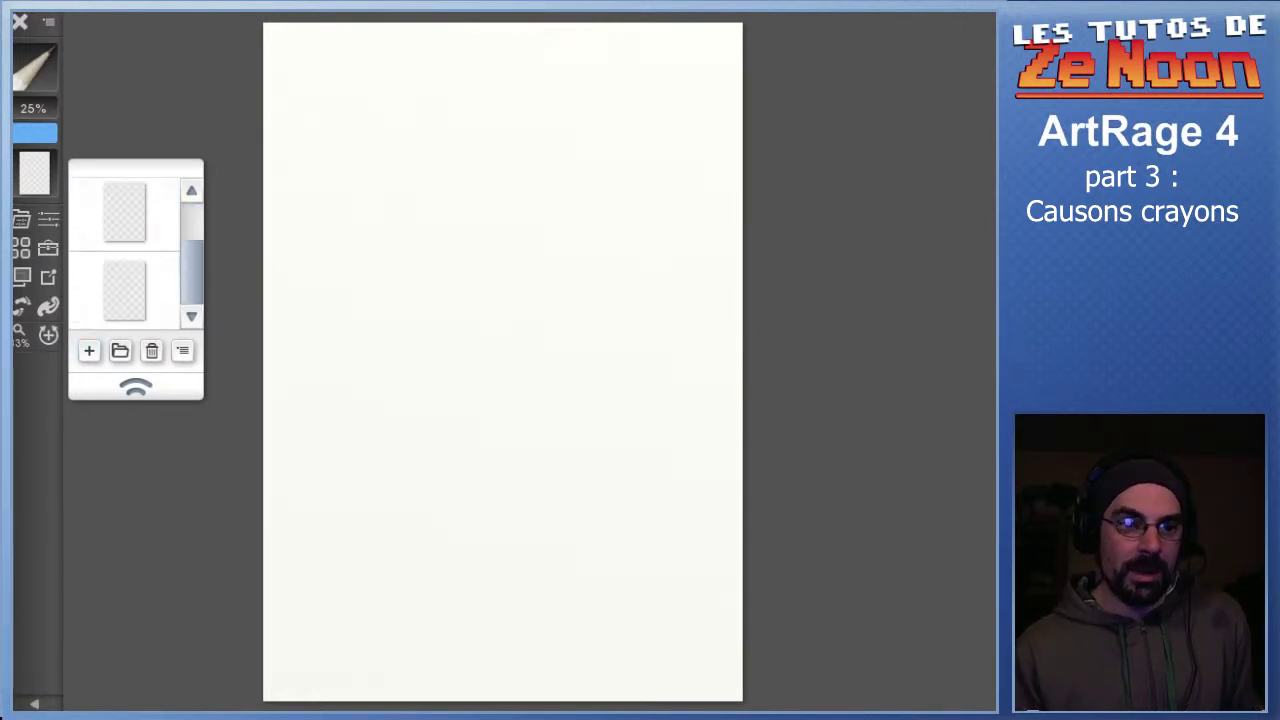
click(136, 387)
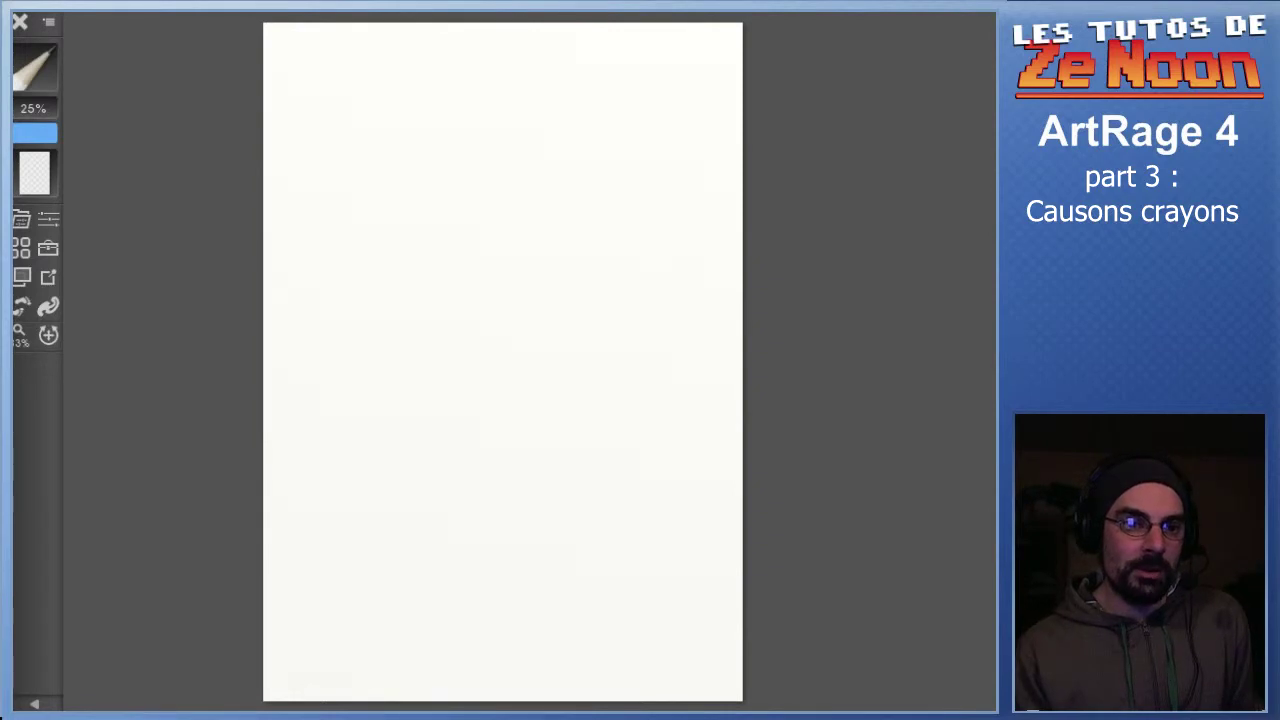
Delete the extra empty layers so that only one layer remains
click(48, 22)
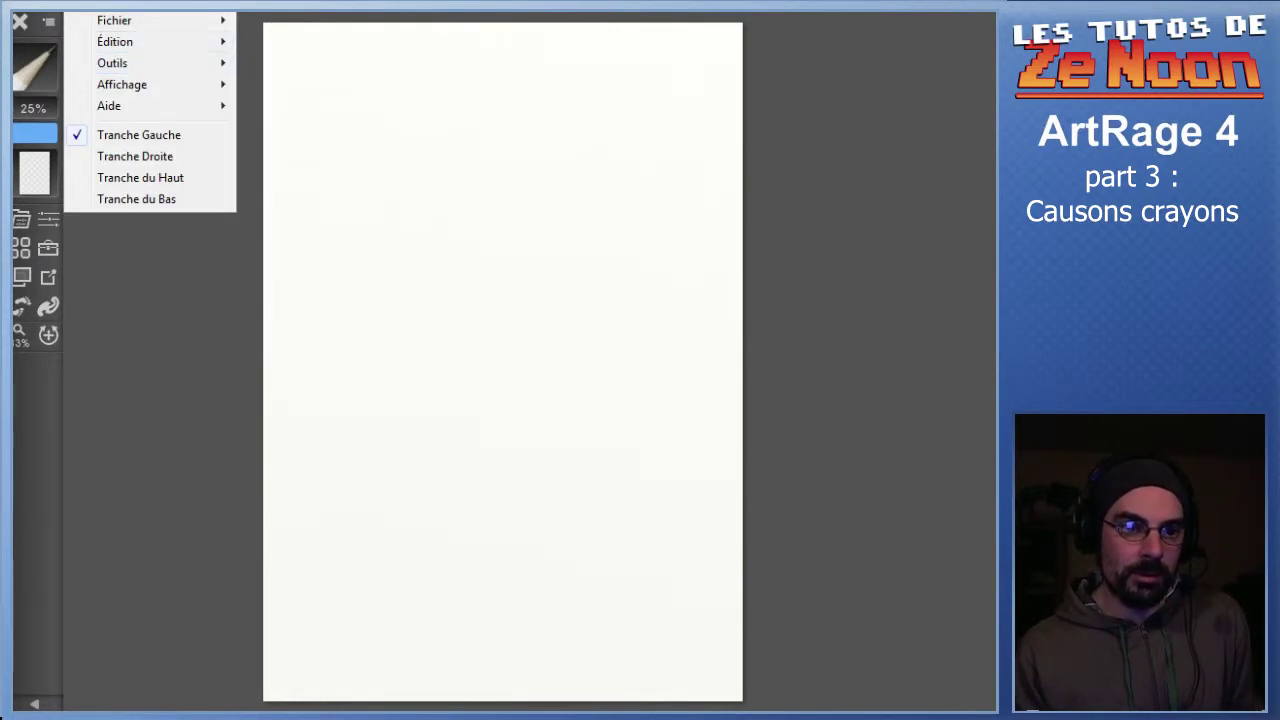
click(35, 173)
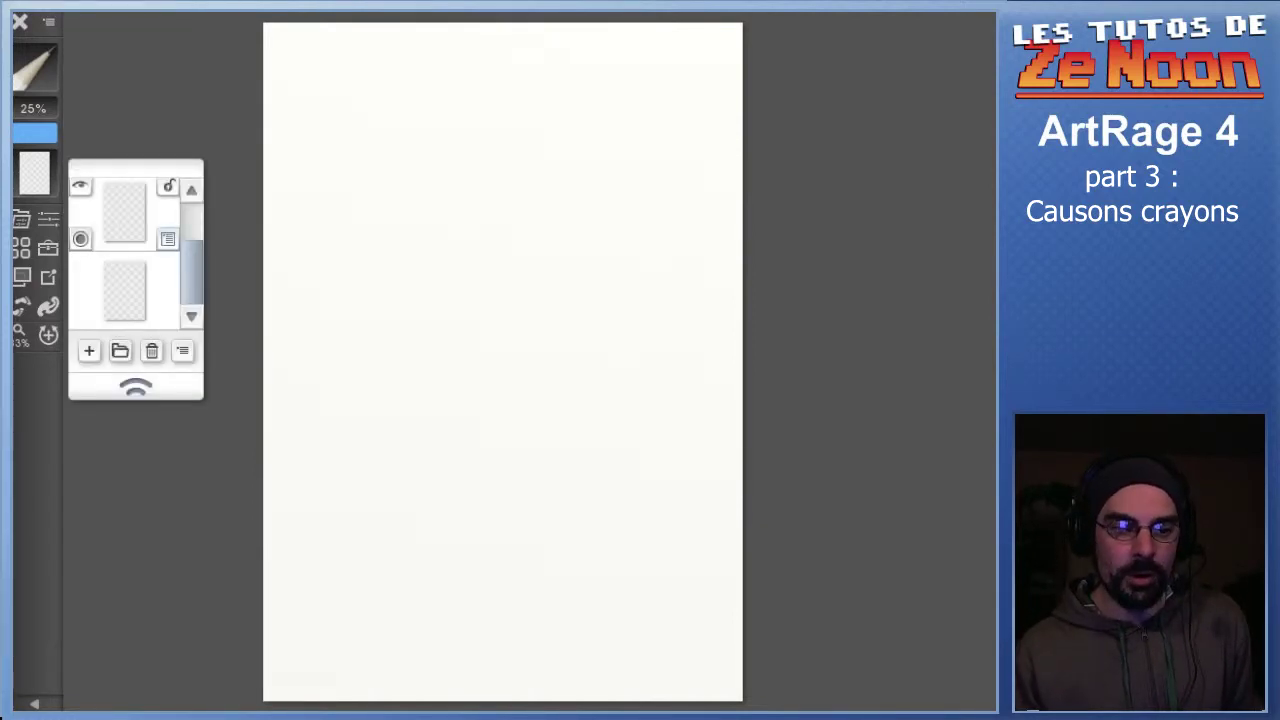
click(168, 239)
click(168, 239)
click(152, 351)
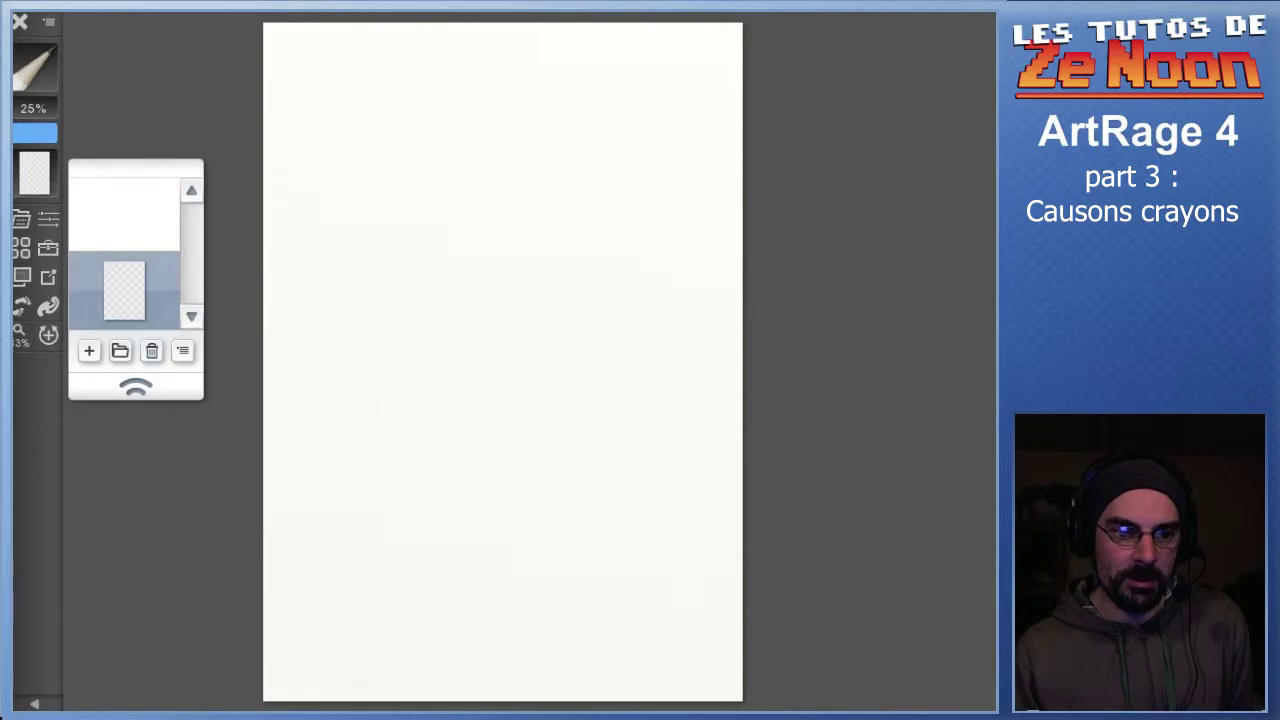
Start recording a script of the painting, moving the recording windows off the canvas area
click(73, 46)
click(48, 20)
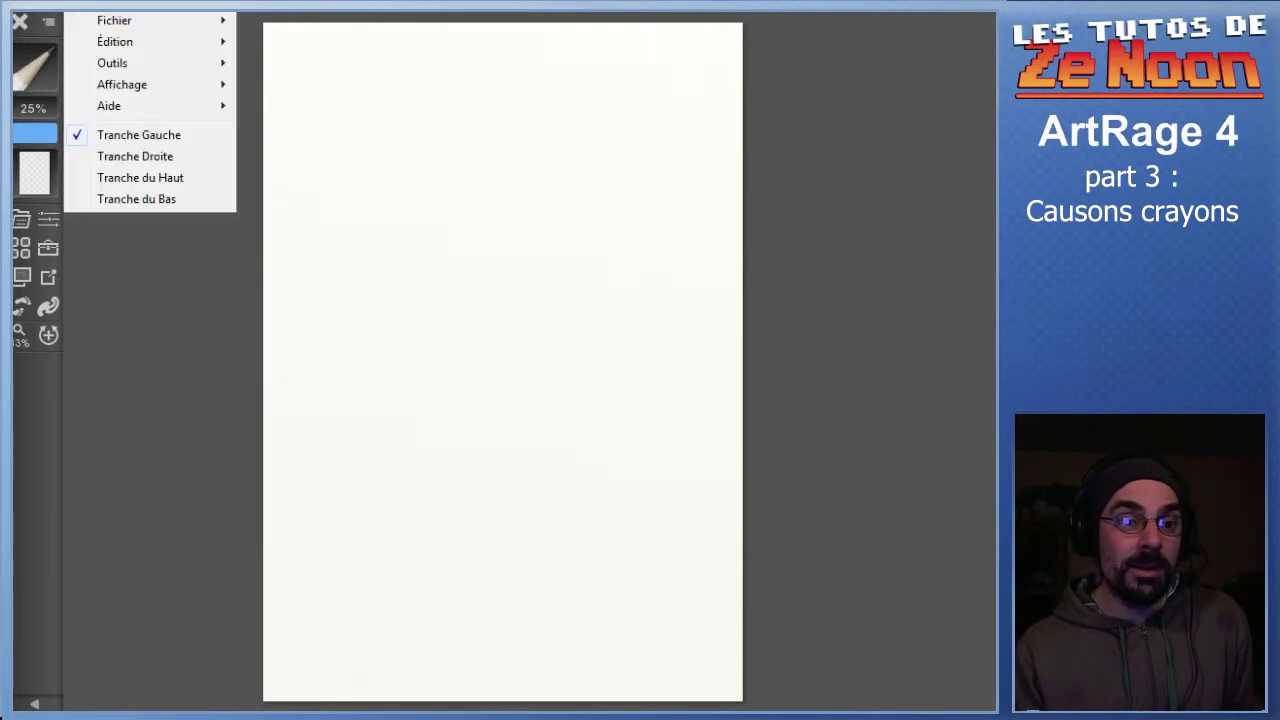
mouse_move(114, 20)
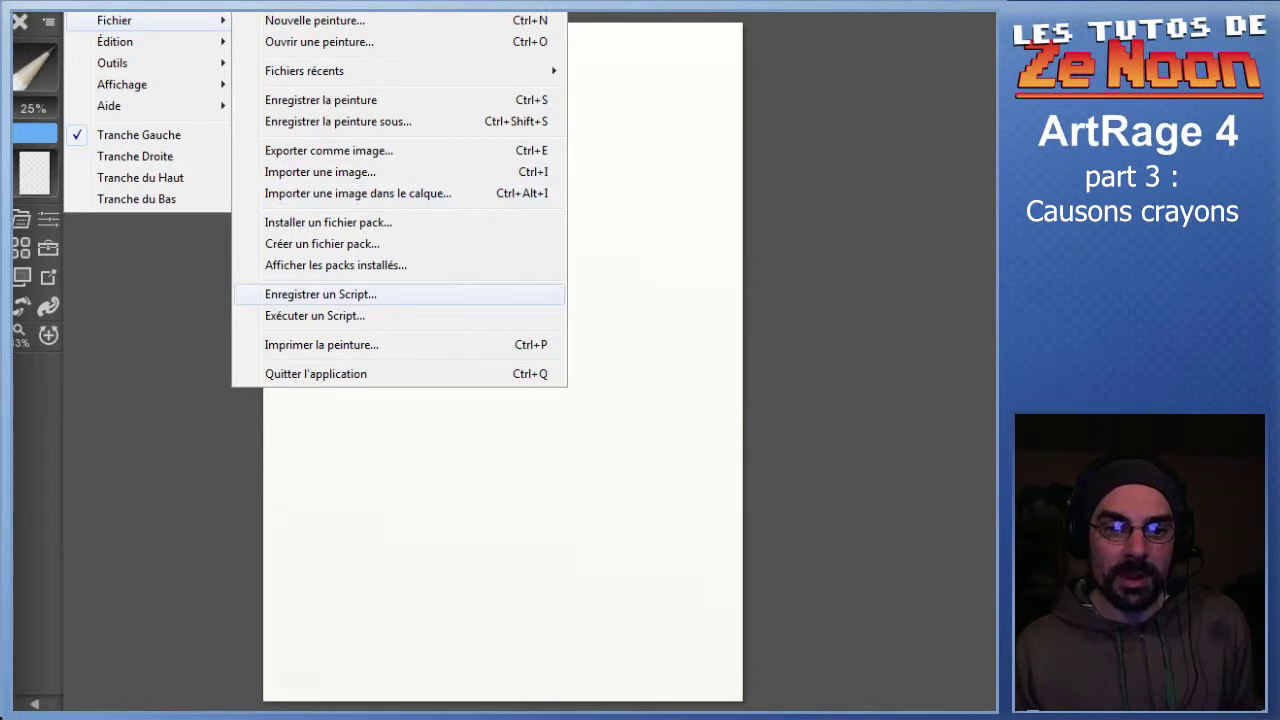
click(320, 294)
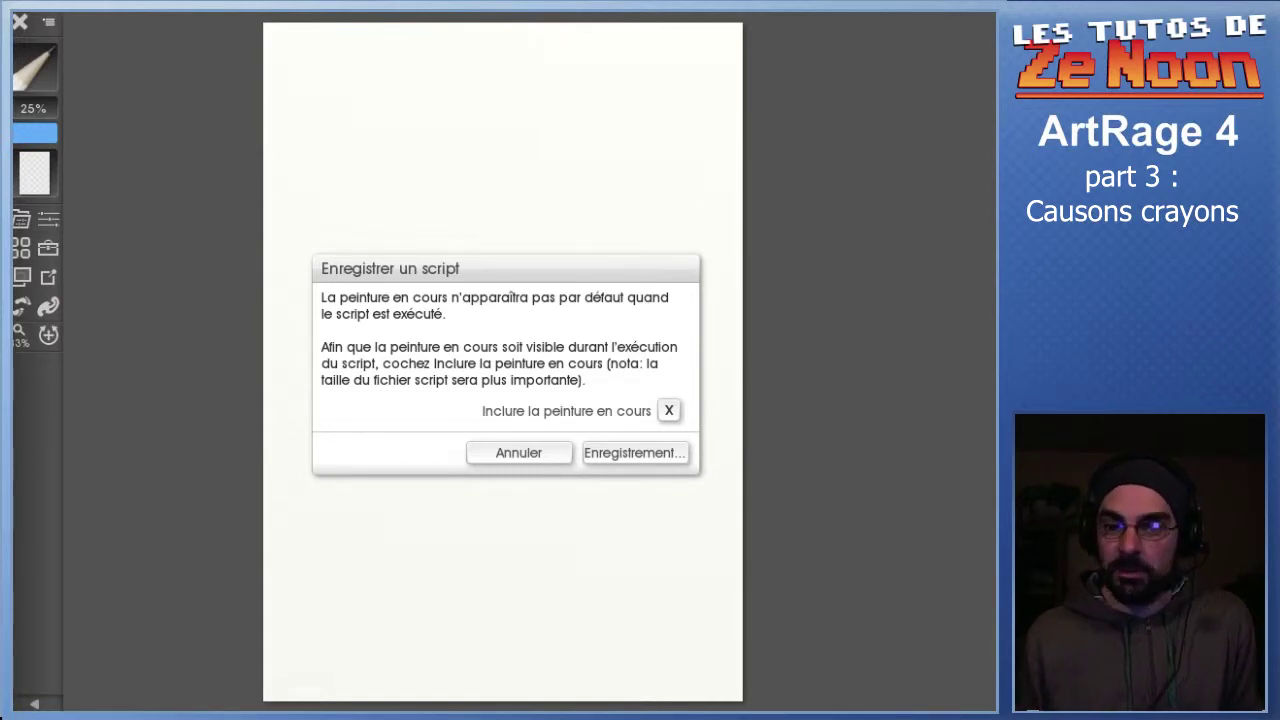
drag(500, 268, 275, 41)
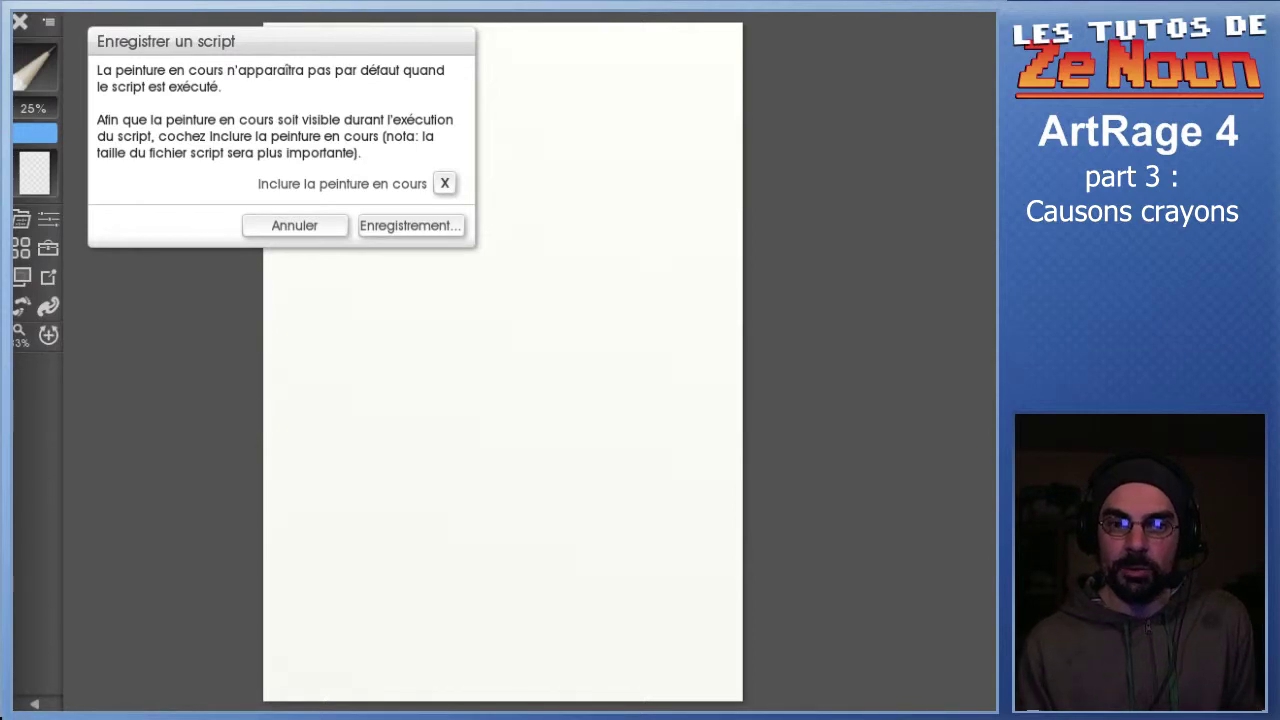
drag(282, 41, 785, 46)
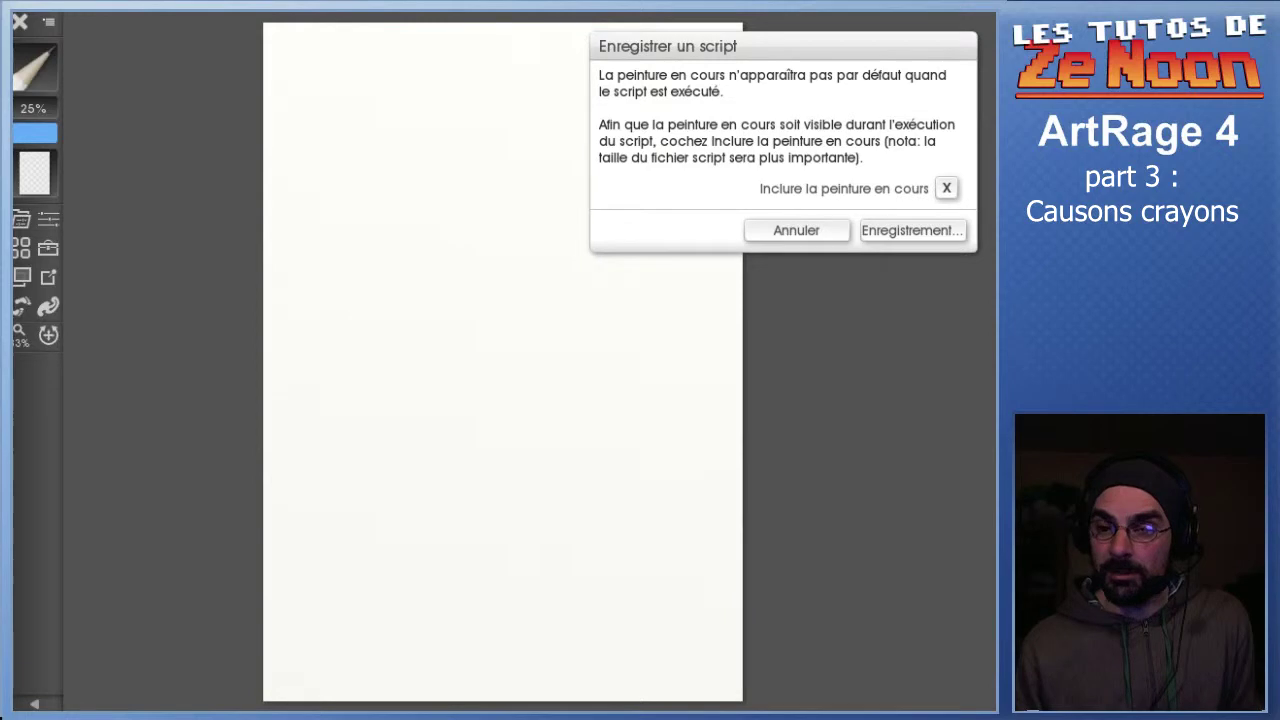
click(913, 231)
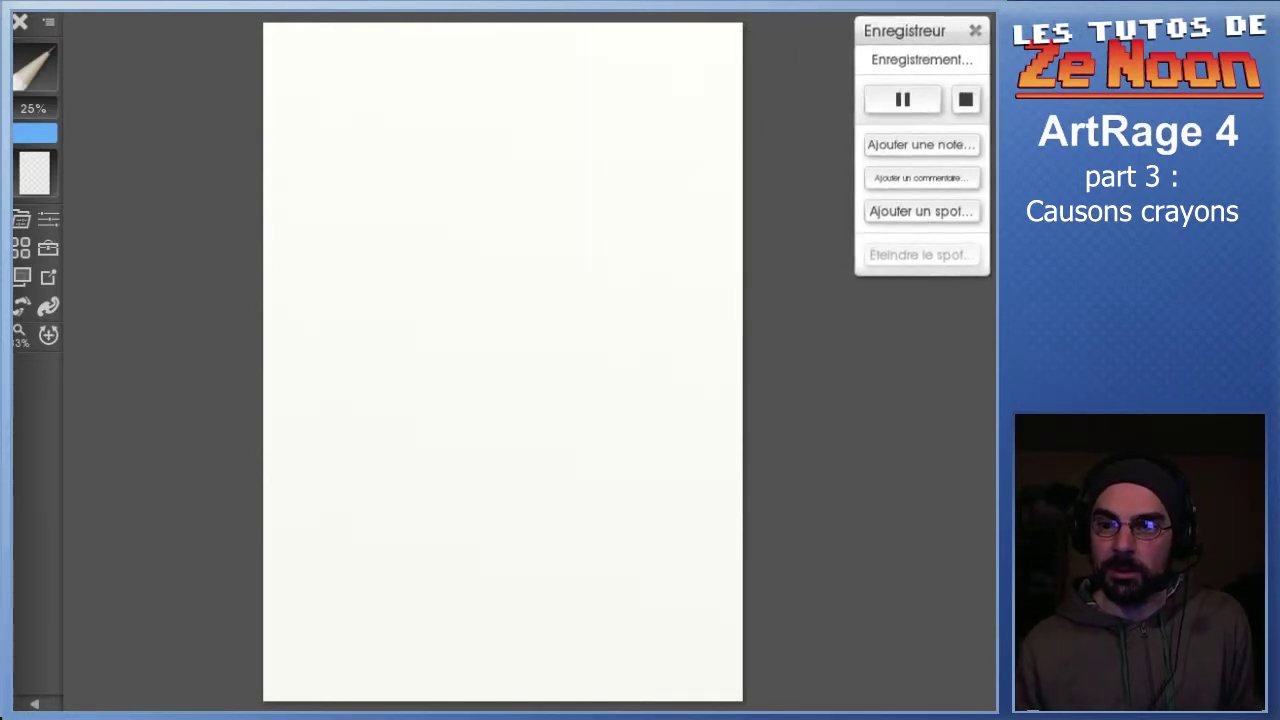
click(911, 97)
click(911, 97)
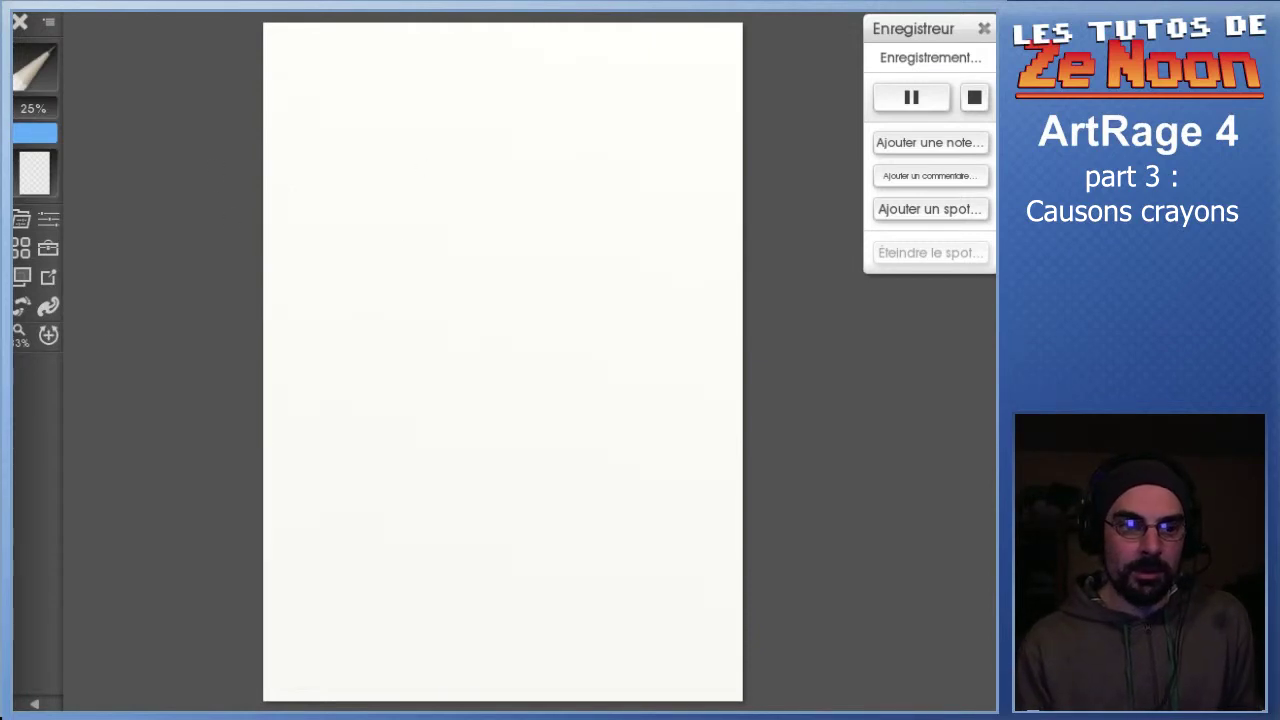
Add two new layers and select the lowest layer for the sketch
click(35, 173)
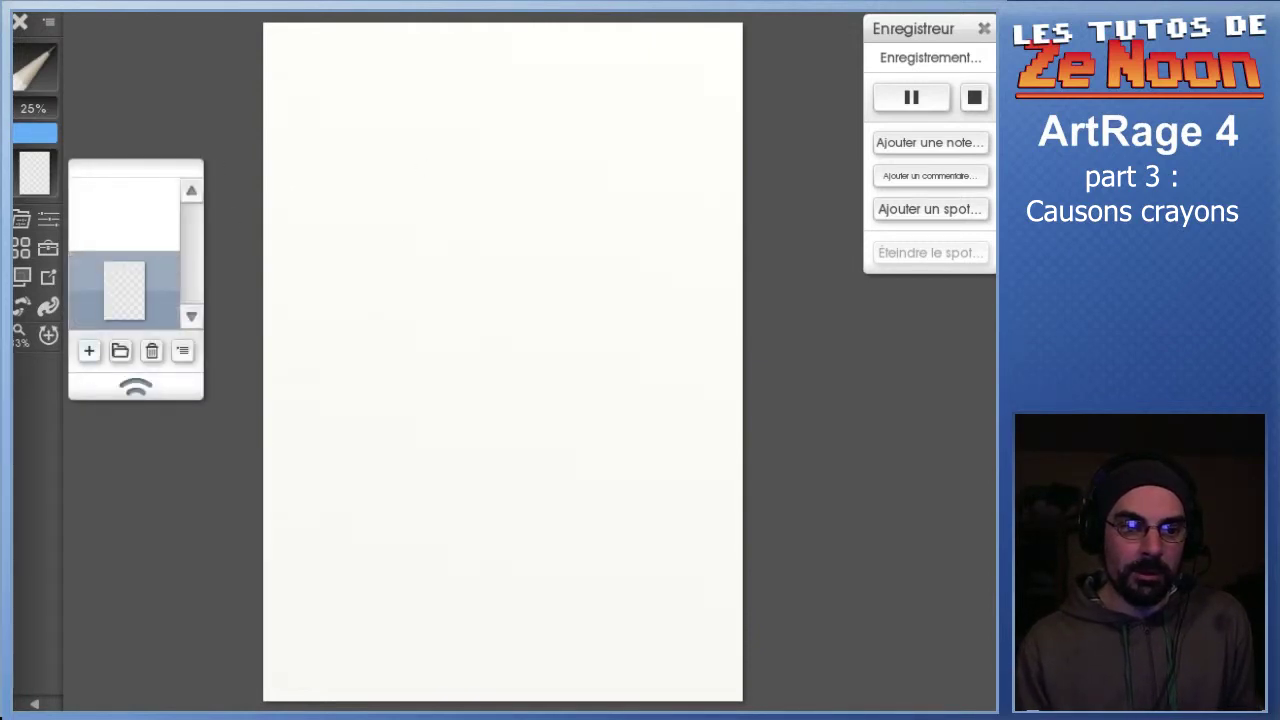
click(89, 350)
click(89, 351)
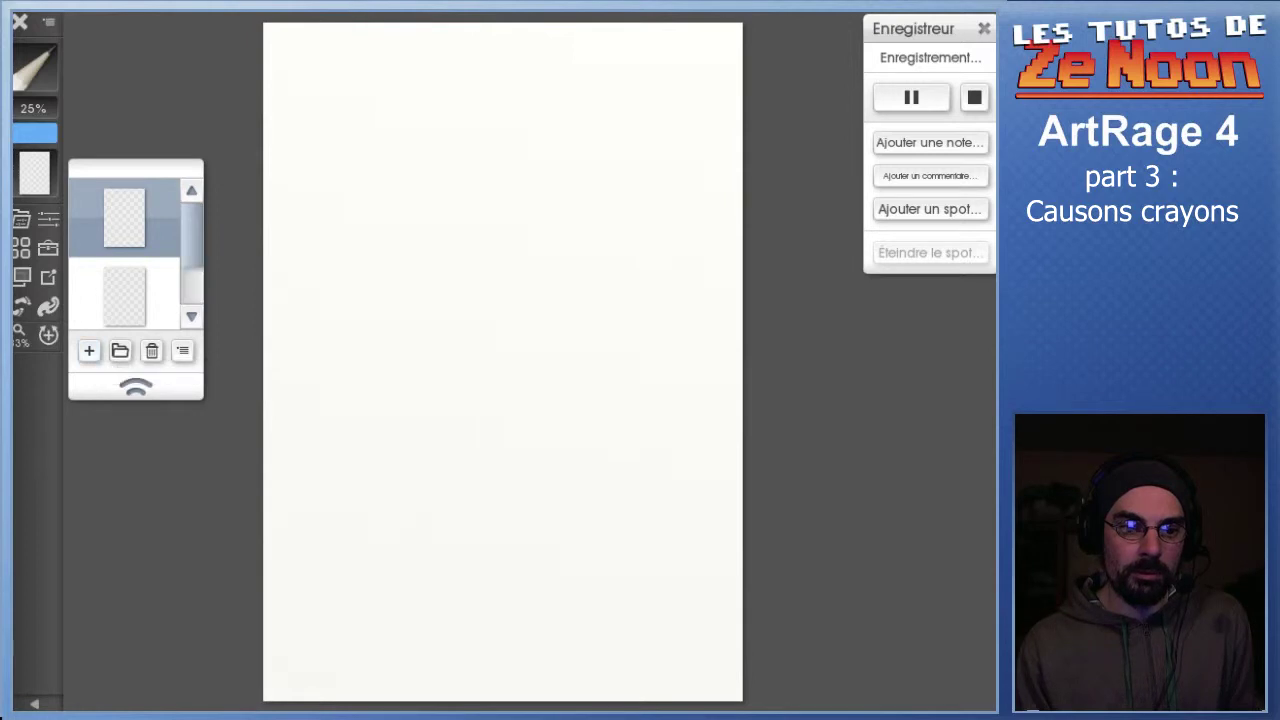
drag(192, 236, 192, 274)
click(125, 291)
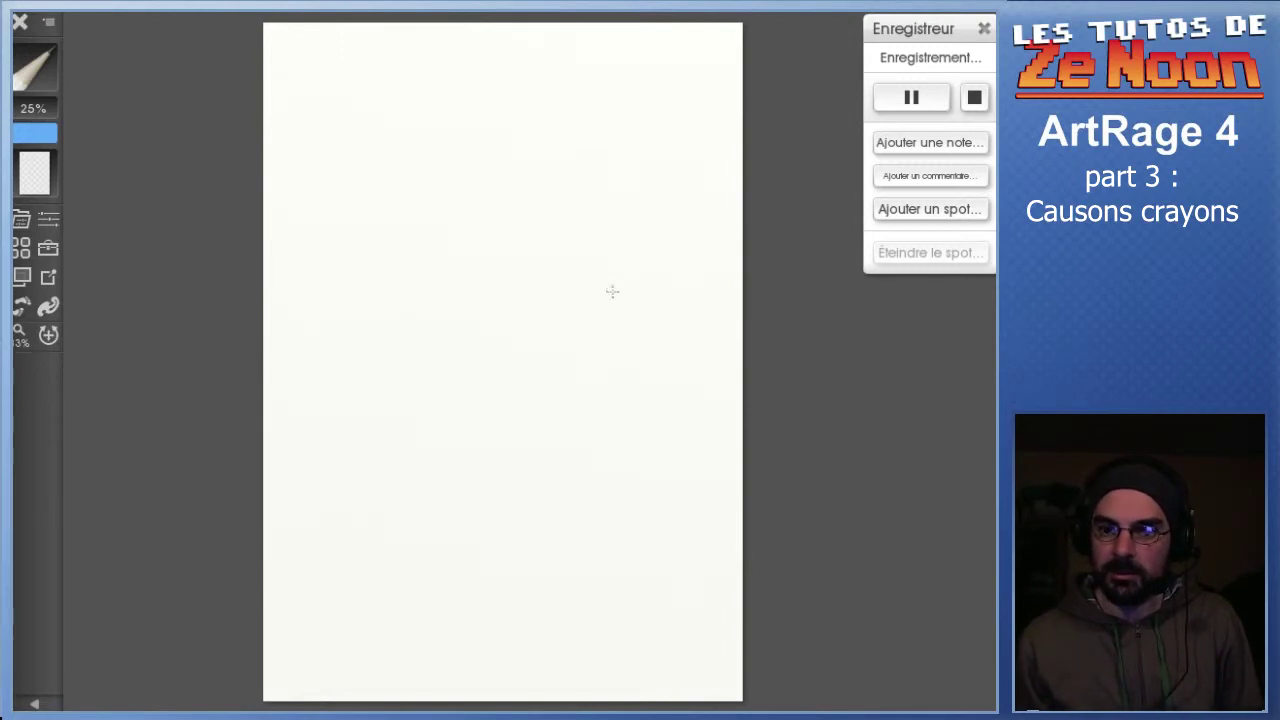
Sketch the head's curved outline with overlapping light blue strokes, arching from mid-page up to the page's right edge
drag(591, 271, 697, 203)
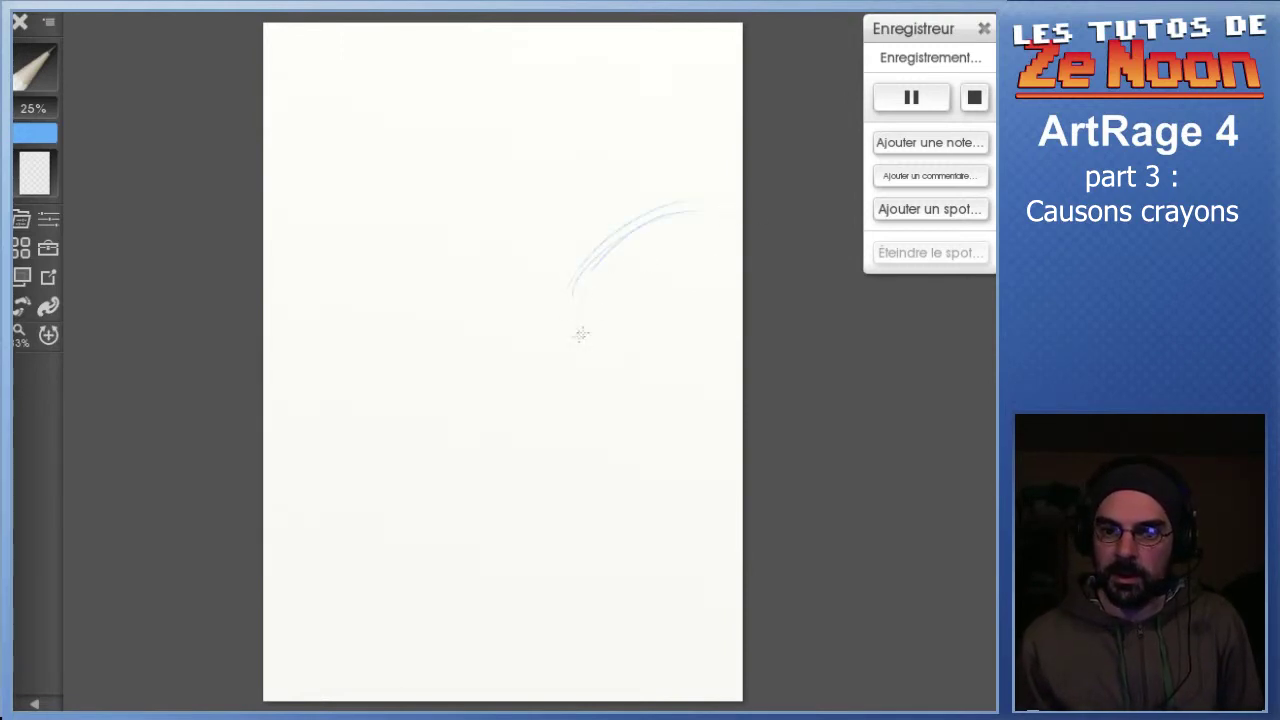
drag(571, 280, 554, 335)
drag(554, 445, 575, 280)
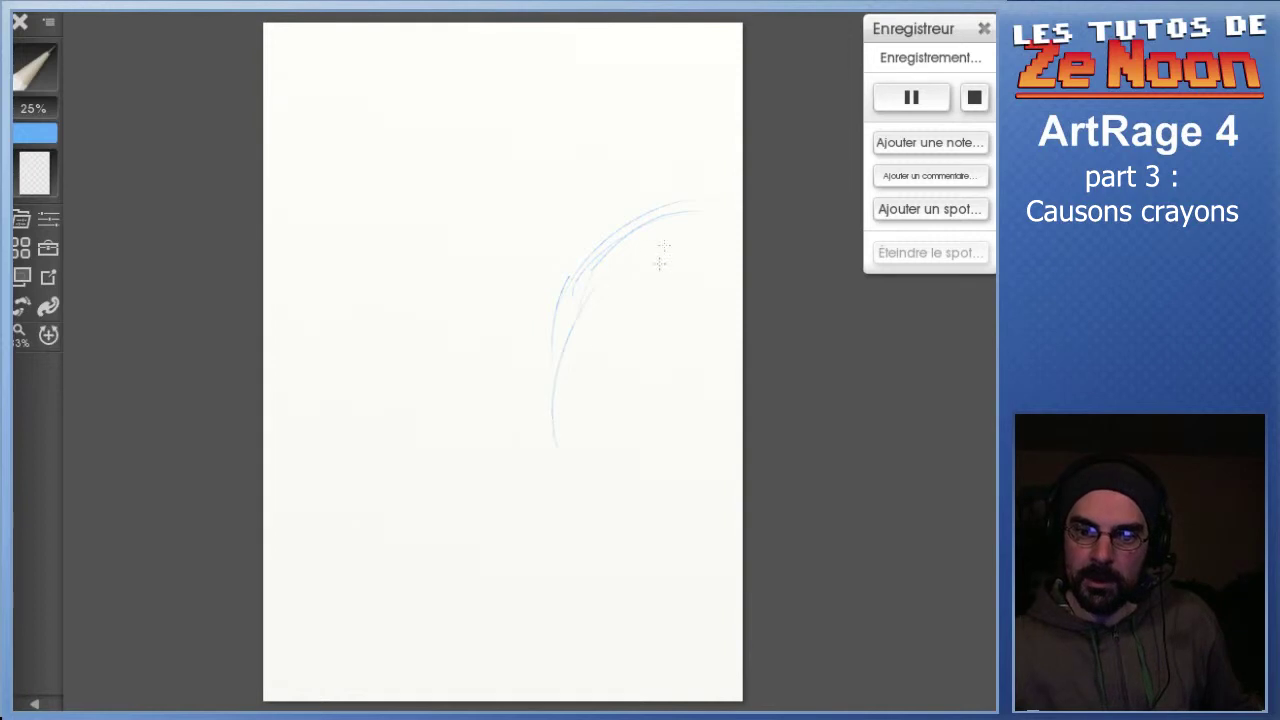
mouse_move(551, 381)
mouse_down()
mouse_move(656, 224)
mouse_move(557, 367)
mouse_move(588, 298)
mouse_move(650, 224)
mouse_up()
drag(590, 280, 716, 207)
drag(561, 386, 570, 456)
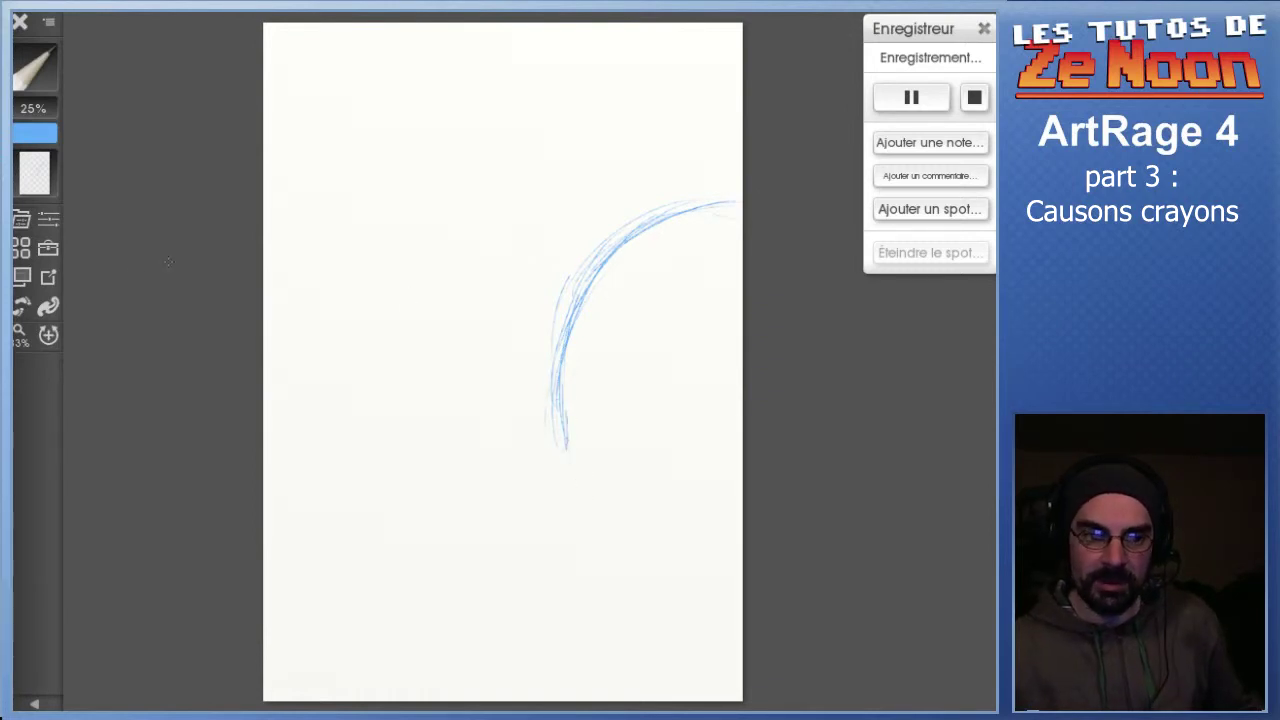
Try out zooming and panning around the curved head outline at several magnifications
drag(20, 331, 119, 294)
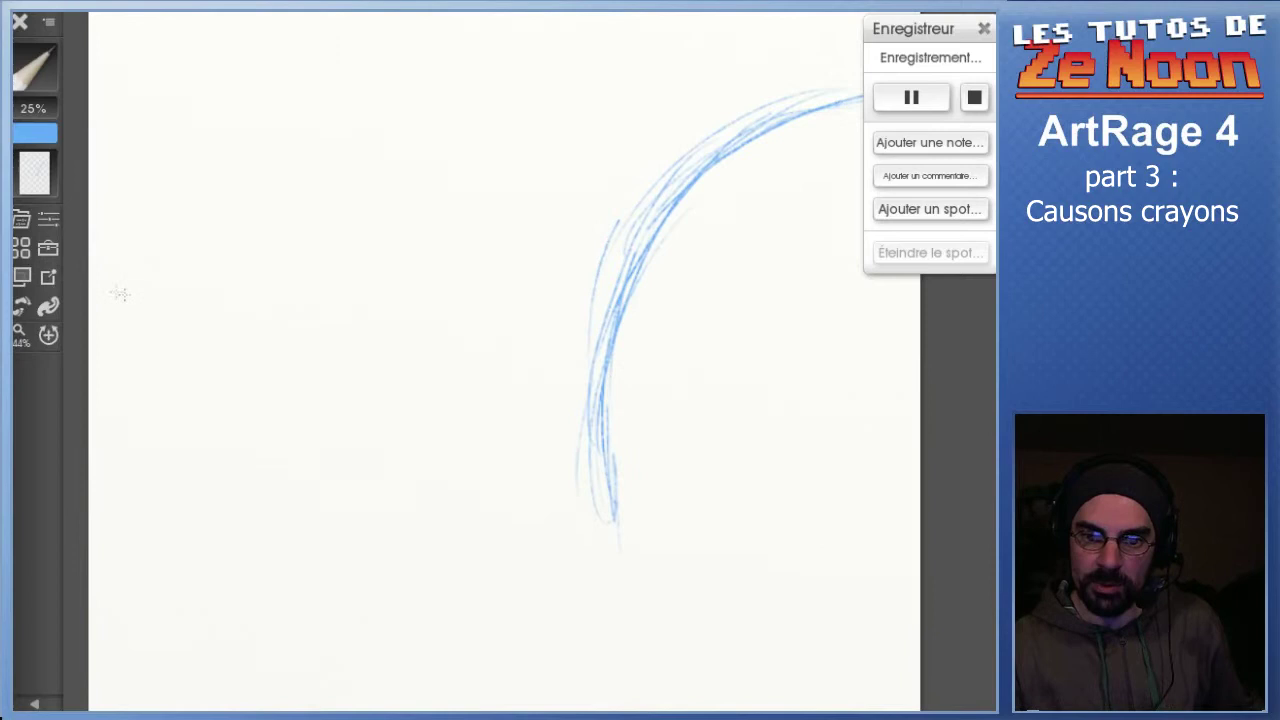
mouse_move(753, 367)
mouse_down()
mouse_move(653, 317)
mouse_move(727, 279)
mouse_move(633, 265)
mouse_move(681, 287)
mouse_up()
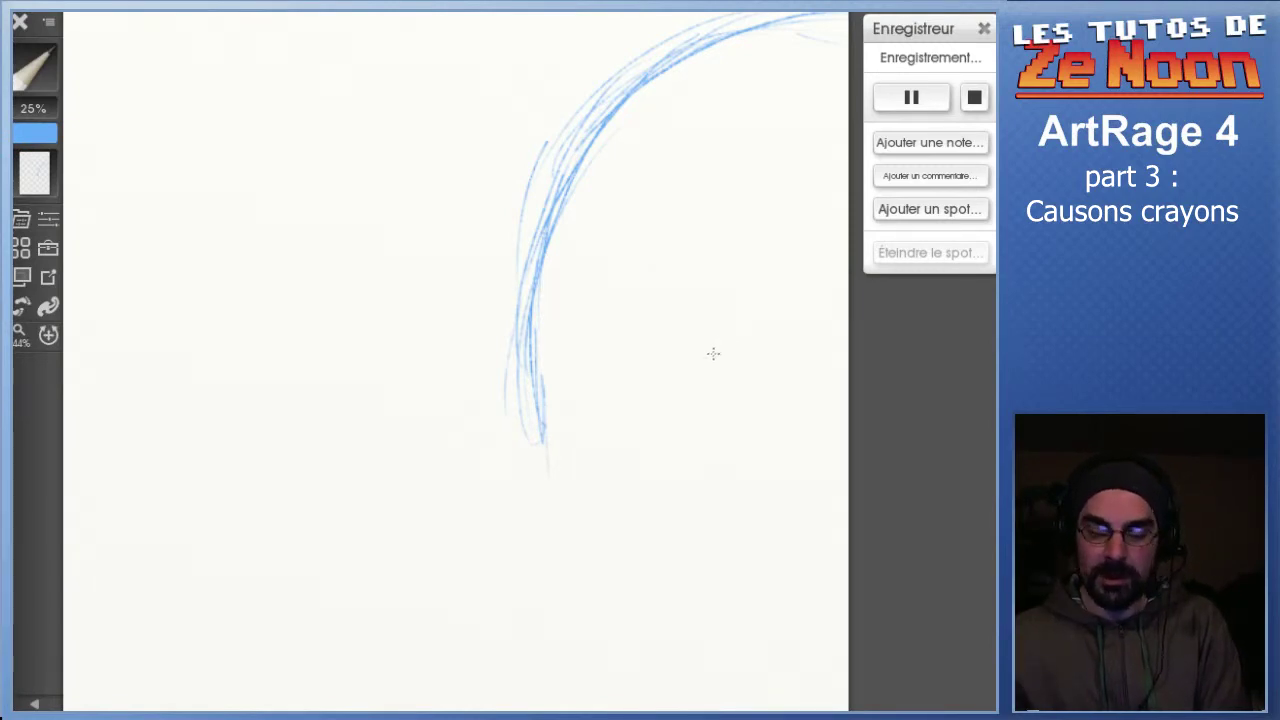
drag(660, 340, 436, 278)
drag(318, 18, 537, 531)
drag(213, 565, 451, 391)
drag(685, 704, 445, 510)
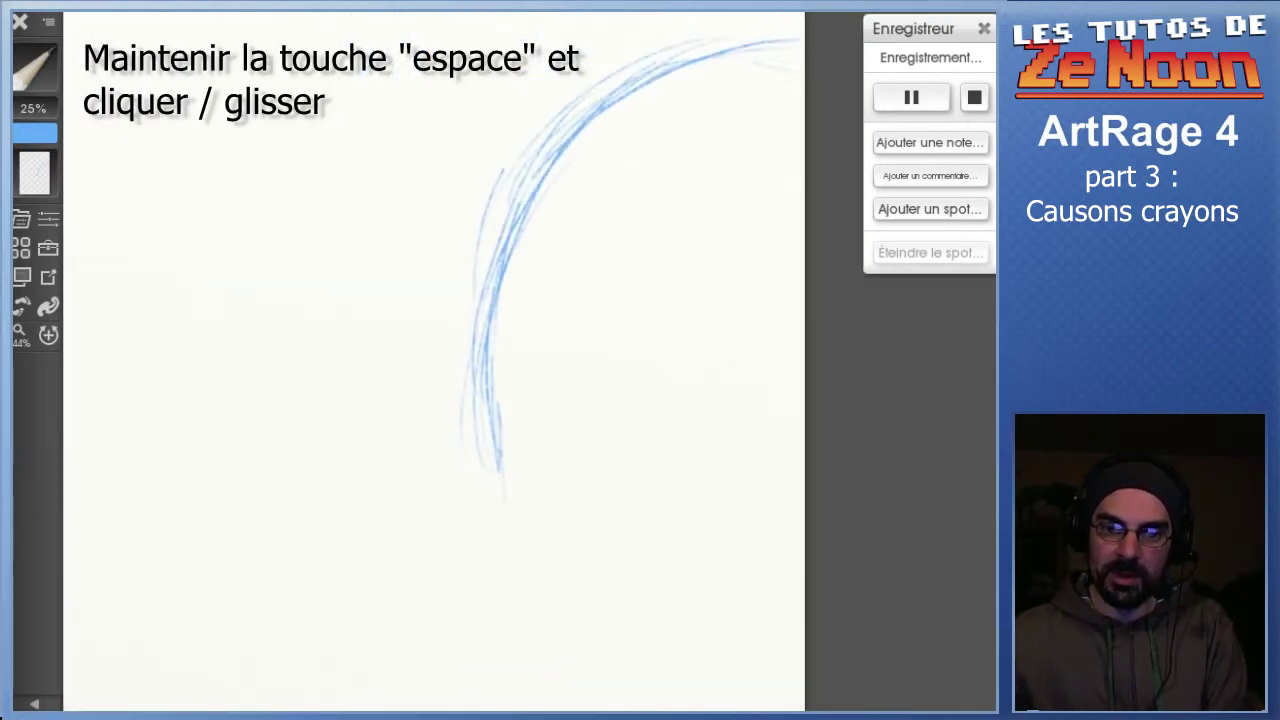
drag(624, 356, 620, 334)
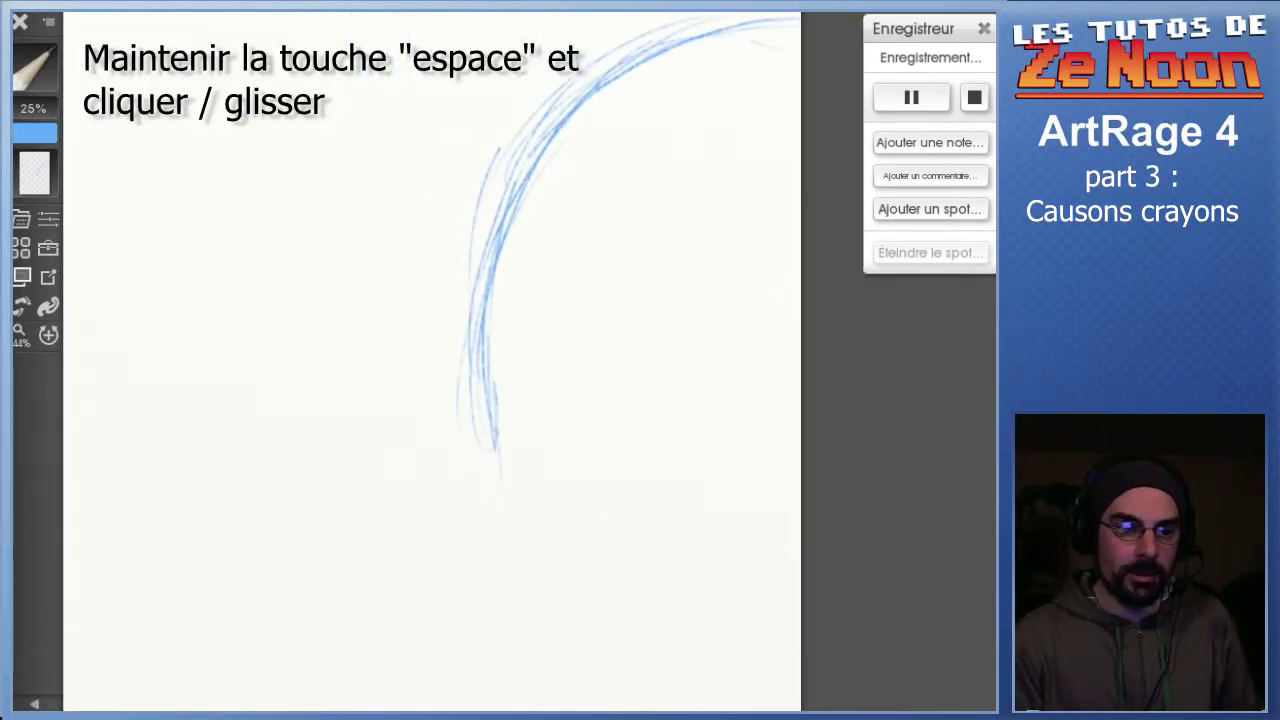
scroll(558, 331, down, 2)
scroll(558, 331, up, 3)
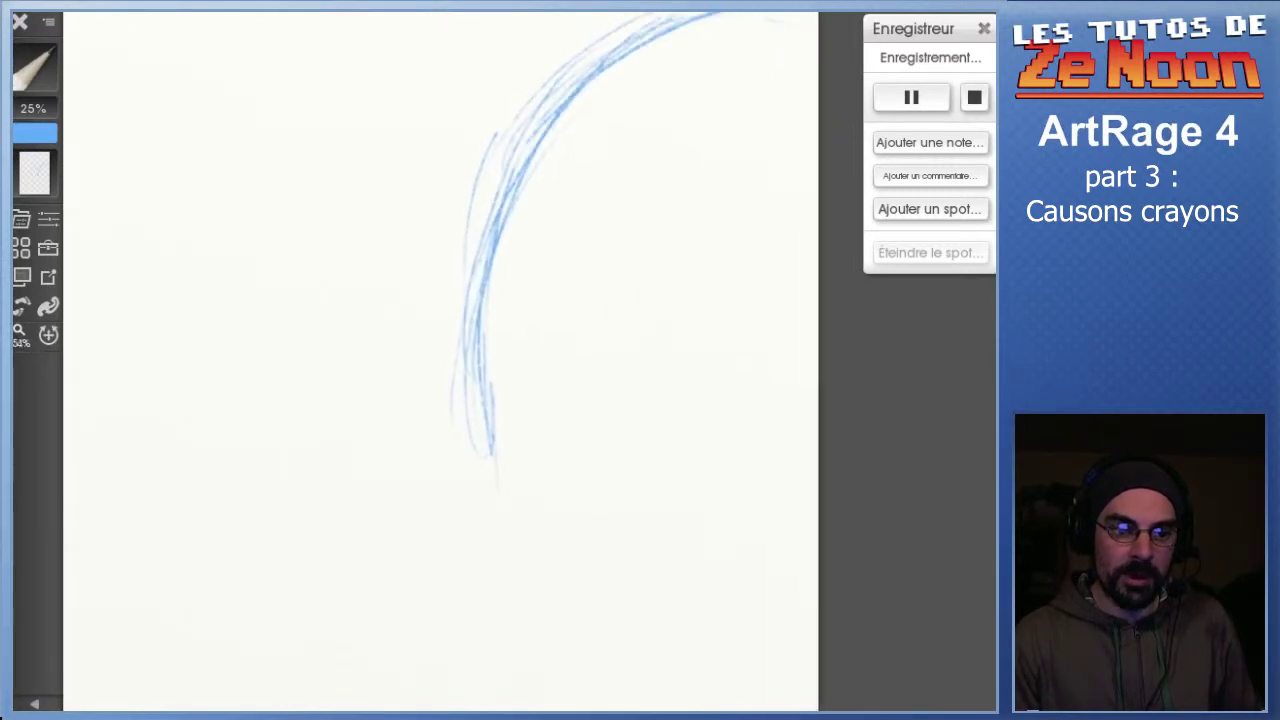
scroll(580, 223, down, 2)
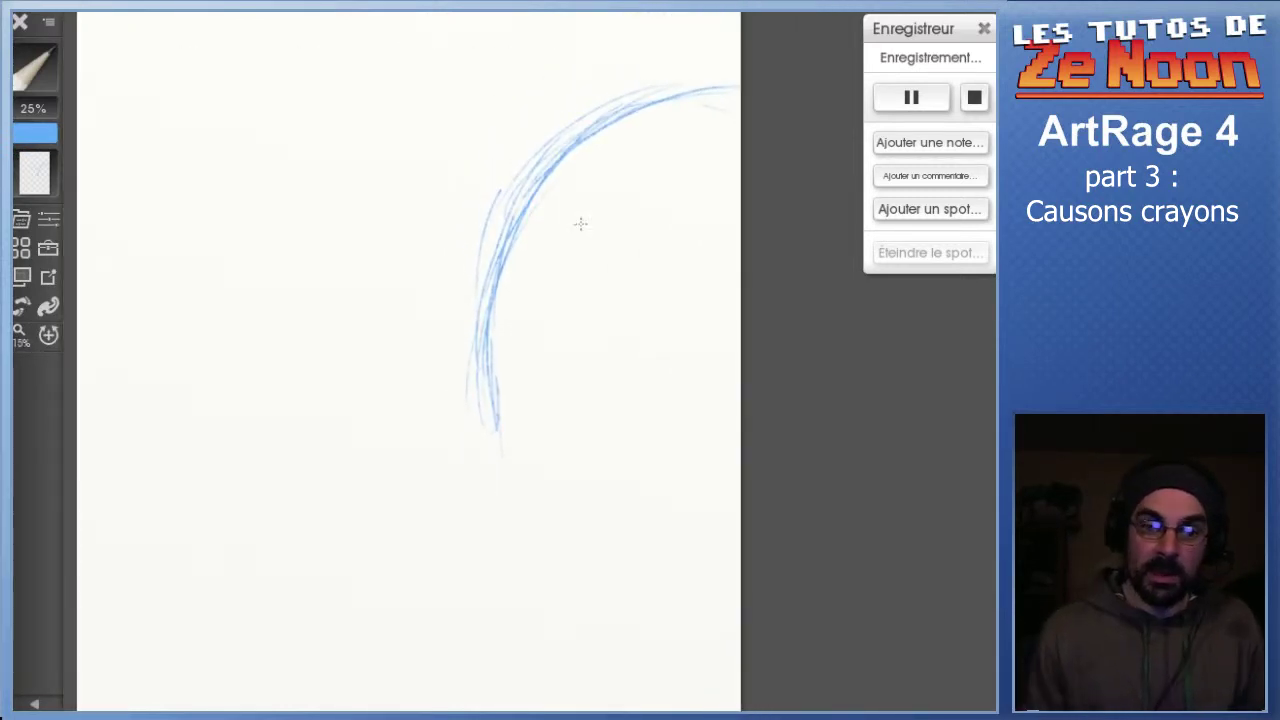
Sketch a gently arched brow line from the outline's lower end to the page's right edge
drag(522, 425, 760, 381)
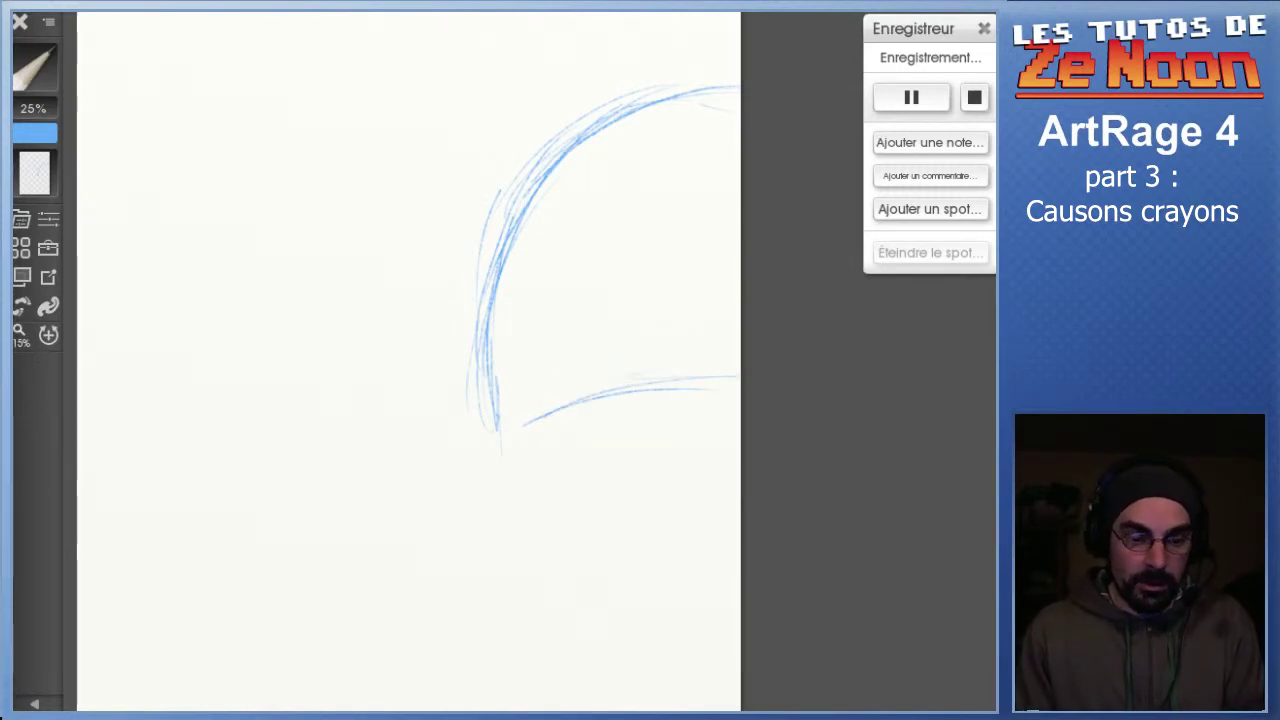
mouse_move(222, 340)
mouse_down()
mouse_move(288, 188)
mouse_move(261, 222)
mouse_up()
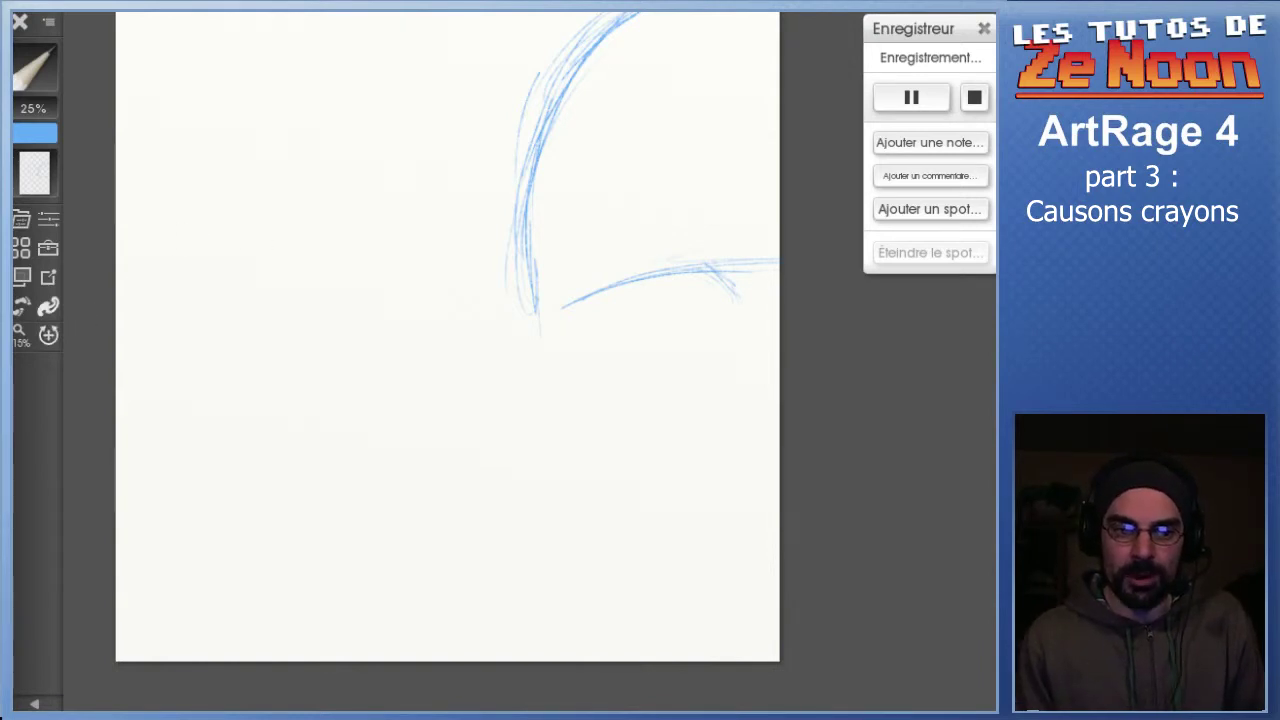
Show the canvas positioner and try rotating the page to 356° and to 4°
click(48, 335)
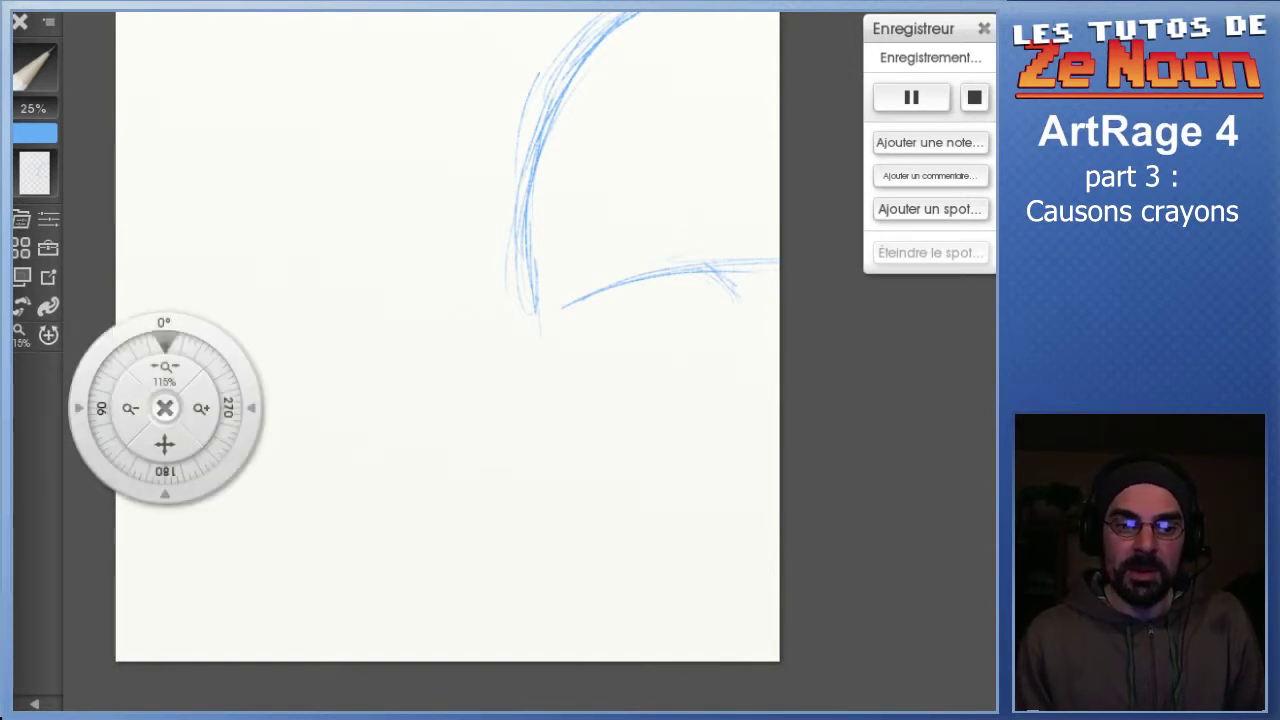
mouse_move(228, 408)
mouse_down()
mouse_move(207, 455)
mouse_move(228, 407)
mouse_up()
mouse_move(85, 406)
mouse_down()
mouse_move(108, 351)
mouse_move(88, 387)
mouse_move(104, 357)
mouse_move(89, 382)
mouse_move(98, 451)
mouse_move(115, 471)
mouse_move(91, 438)
mouse_move(93, 374)
mouse_move(86, 413)
mouse_up()
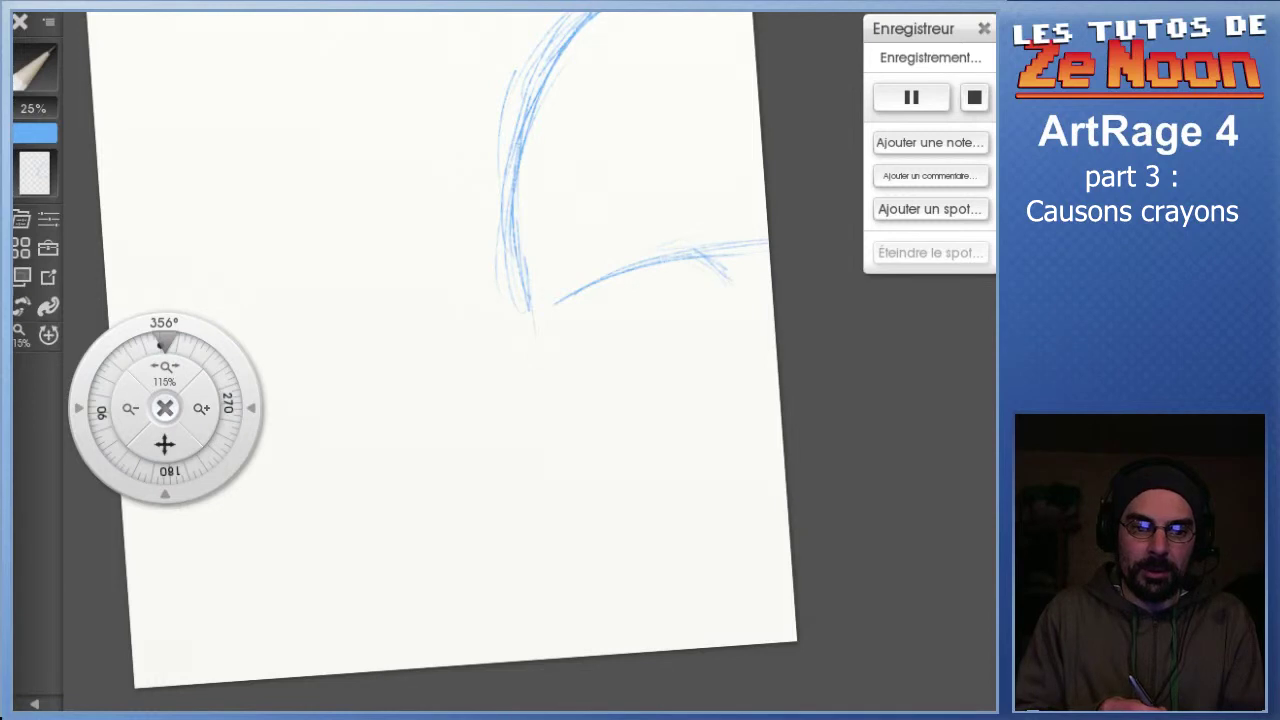
mouse_move(161, 345)
mouse_down()
mouse_move(117, 367)
mouse_move(103, 399)
mouse_move(117, 368)
mouse_move(190, 350)
mouse_move(217, 371)
mouse_up()
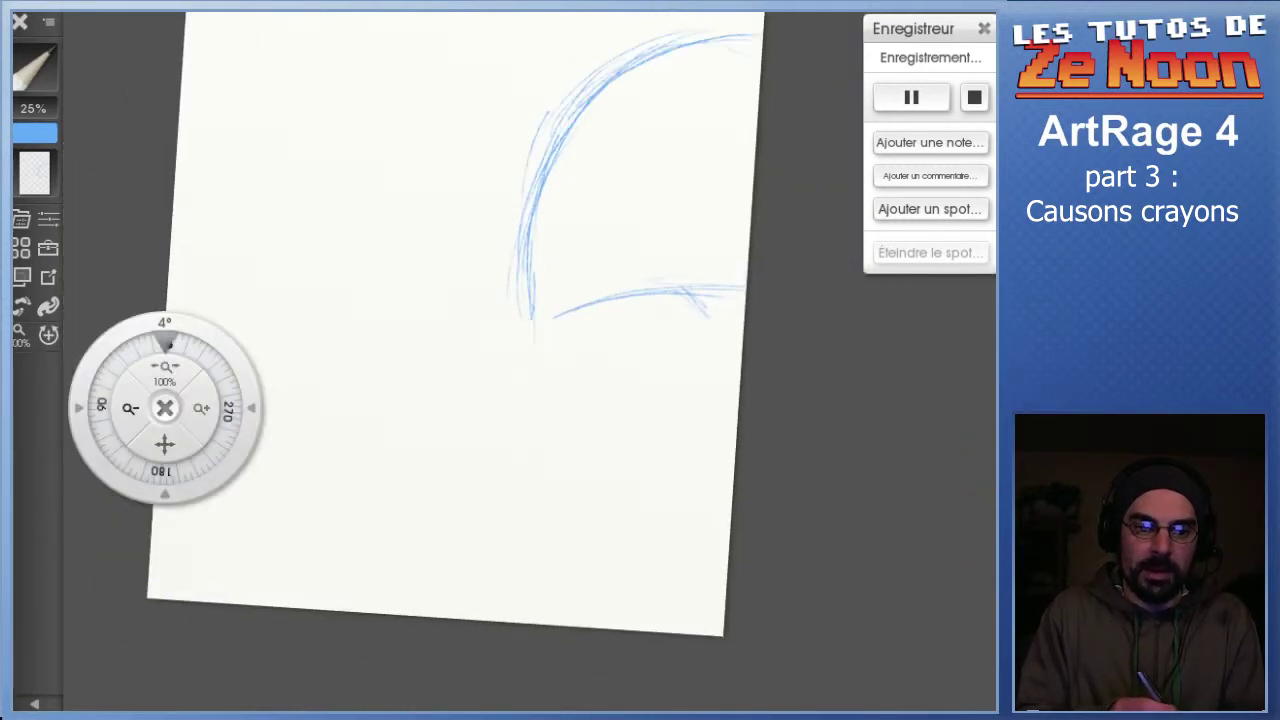
Try the positioner's zoom steps, enlarging the page to 300% and reducing it to 75%
click(201, 408)
click(201, 408)
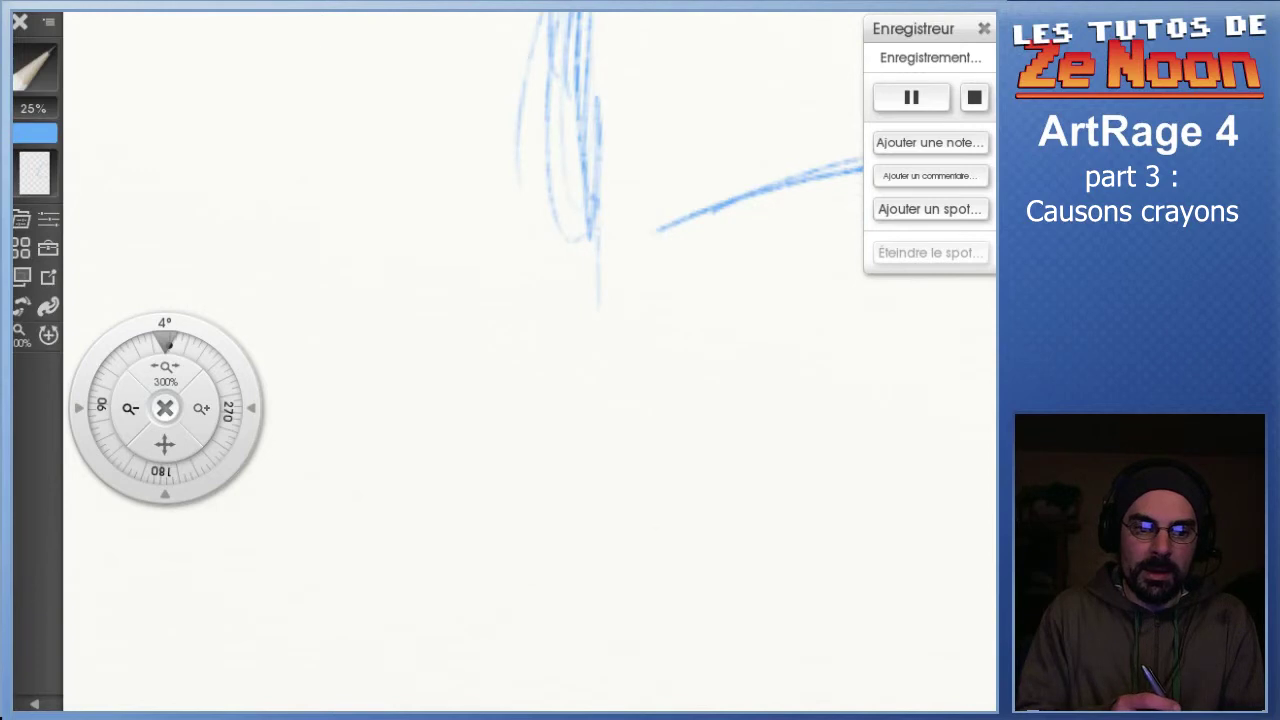
click(131, 408)
click(131, 408)
click(131, 408)
click(131, 408)
click(201, 408)
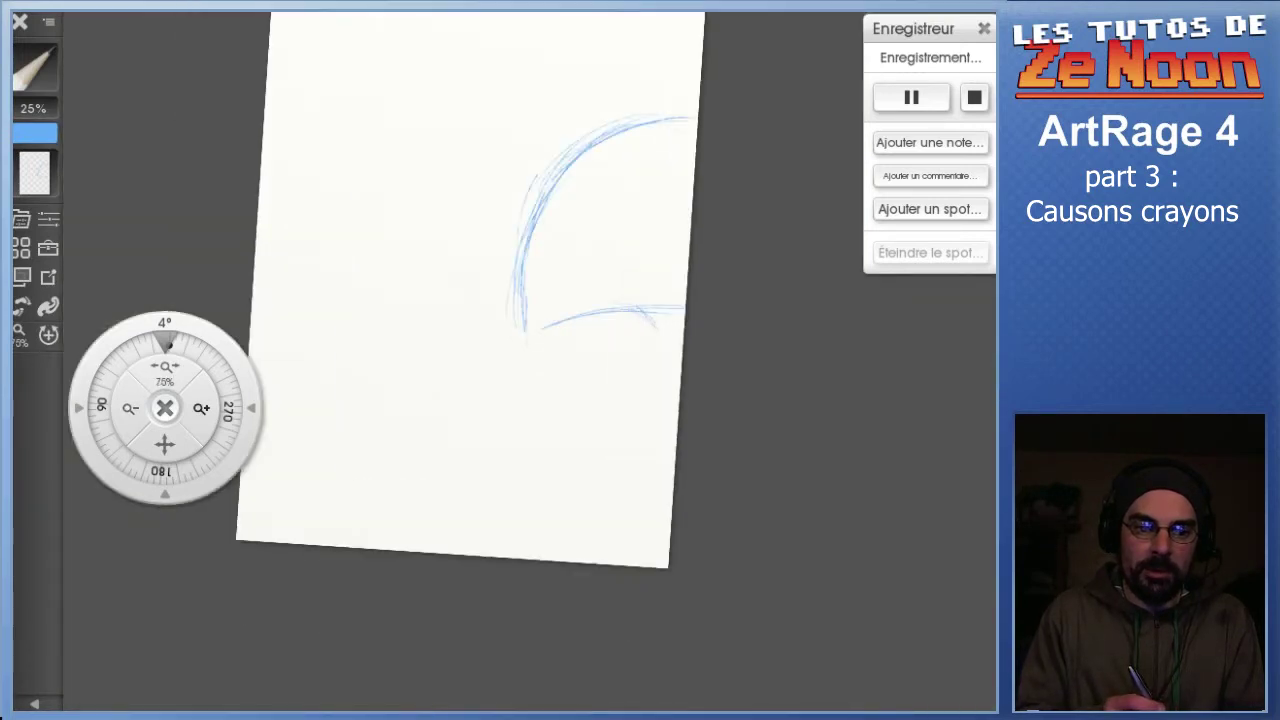
Set the canvas zoom to 83% and the rotation back to 0°, and close the canvas positioner
mouse_move(165, 368)
mouse_down()
mouse_move(205, 368)
mouse_move(130, 368)
mouse_move(215, 368)
mouse_move(150, 368)
mouse_move(207, 368)
mouse_move(175, 368)
mouse_up()
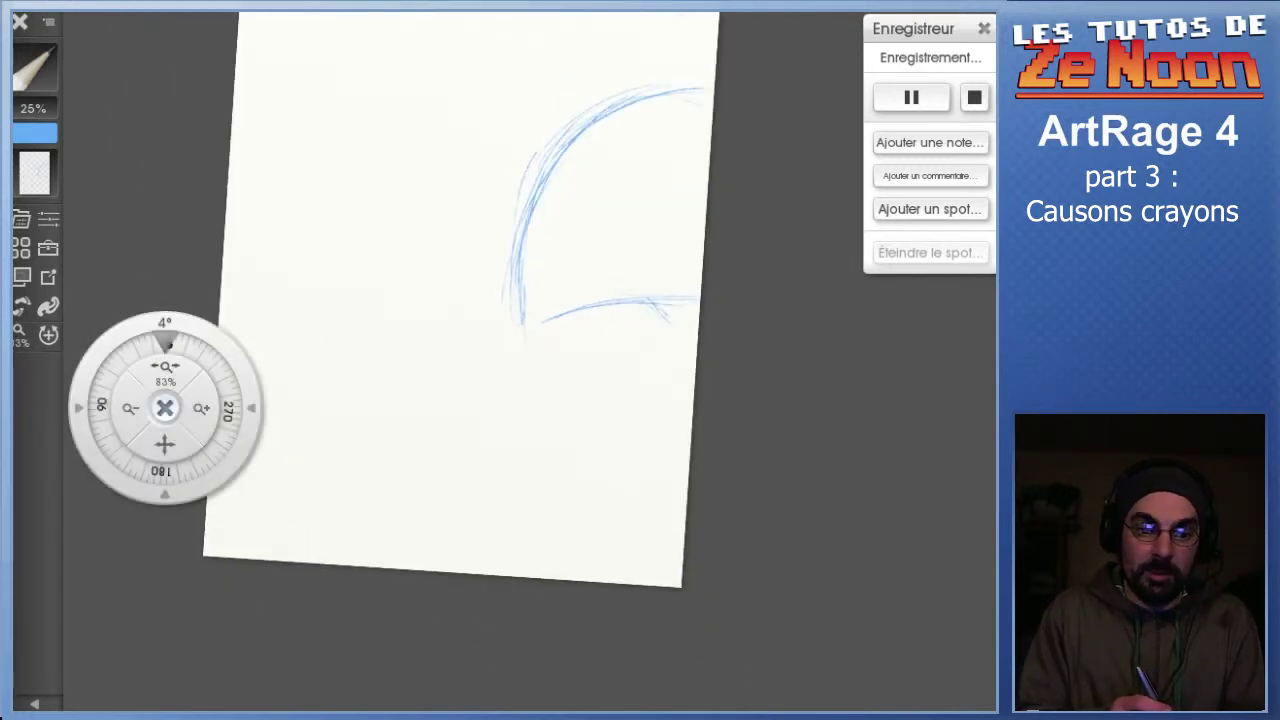
drag(169, 345, 165, 345)
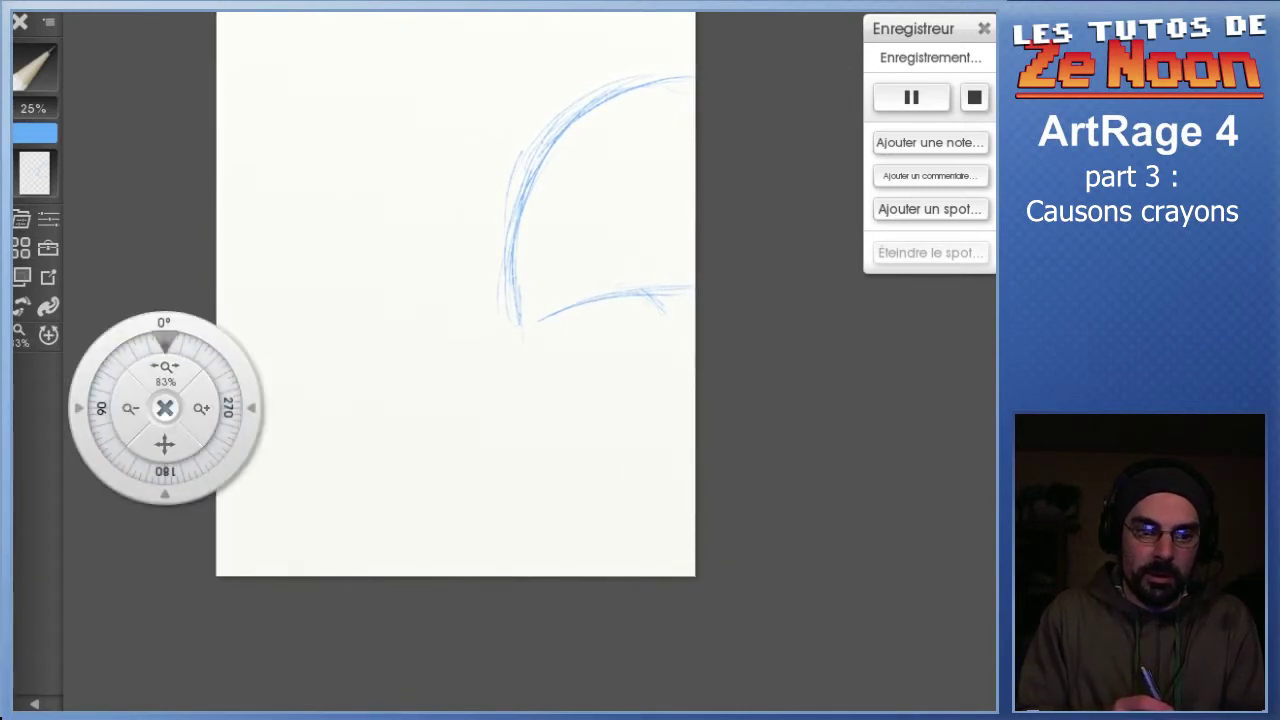
click(165, 408)
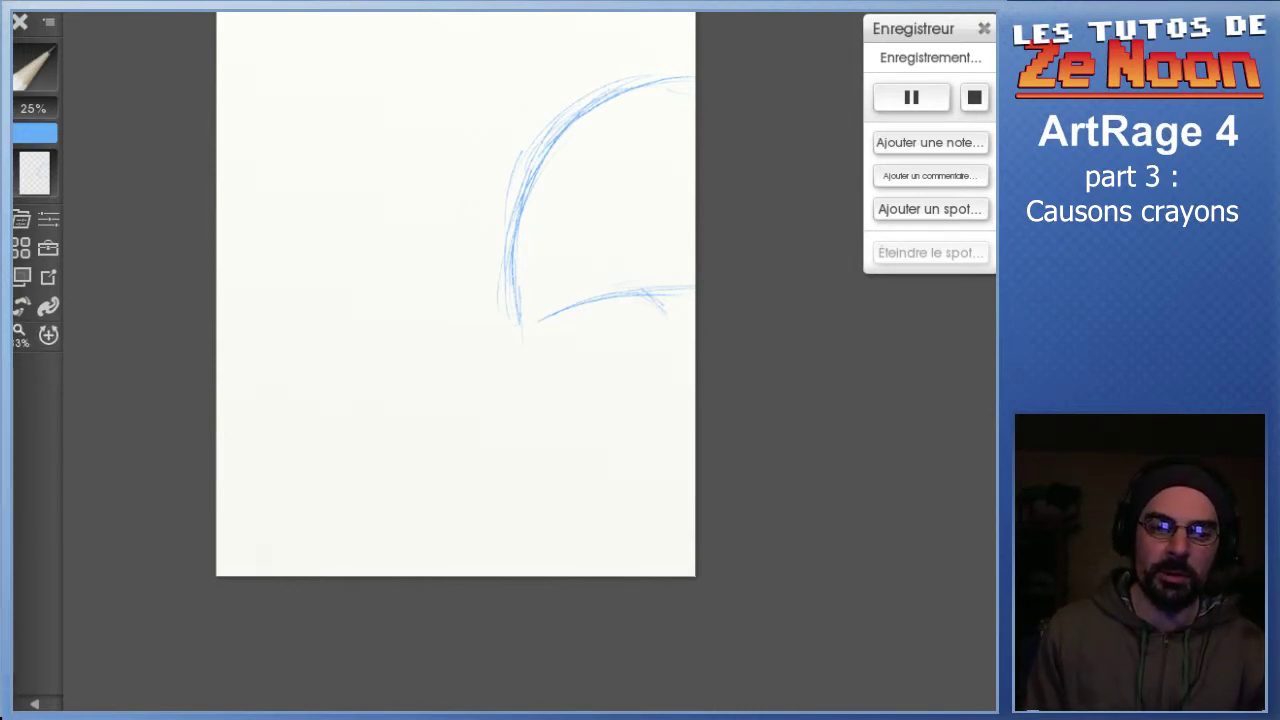
Reinforce the brow line and sketch the nose's side and base plus the cheek and jaw outline down to the chin
scroll(504, 362, up, 1)
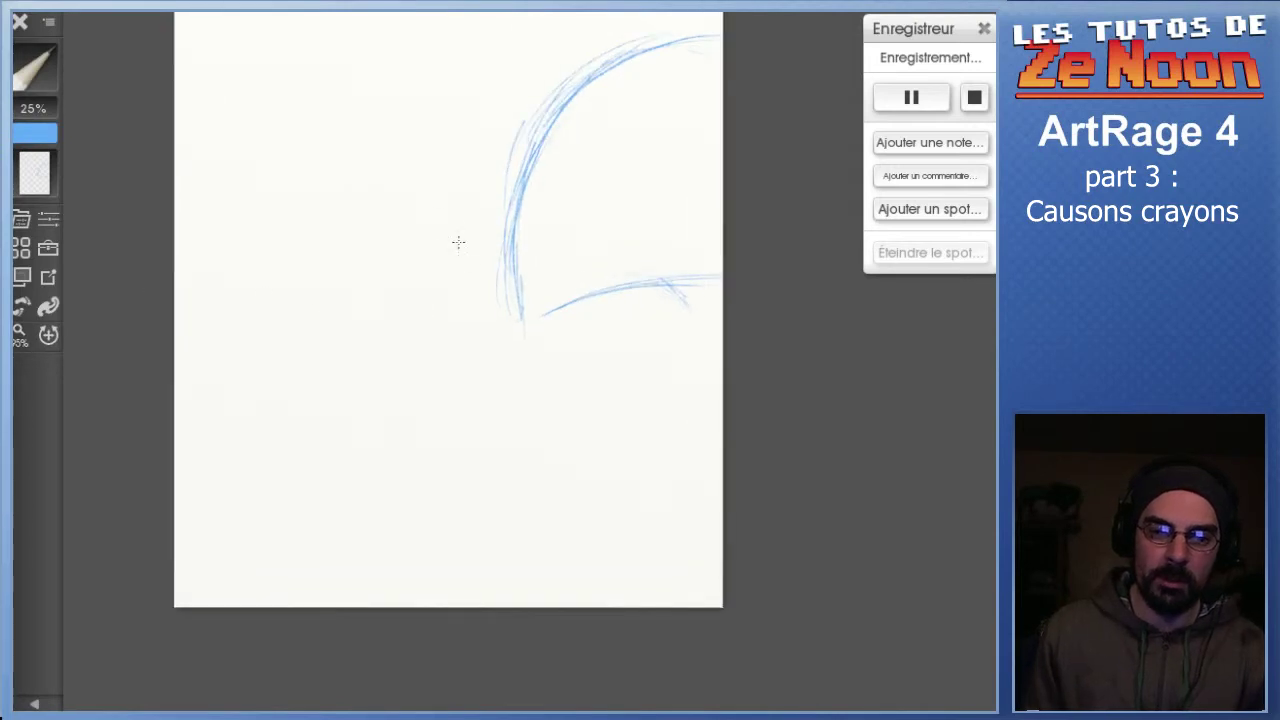
mouse_move(451, 161)
mouse_down()
mouse_move(418, 226)
mouse_move(424, 245)
mouse_up()
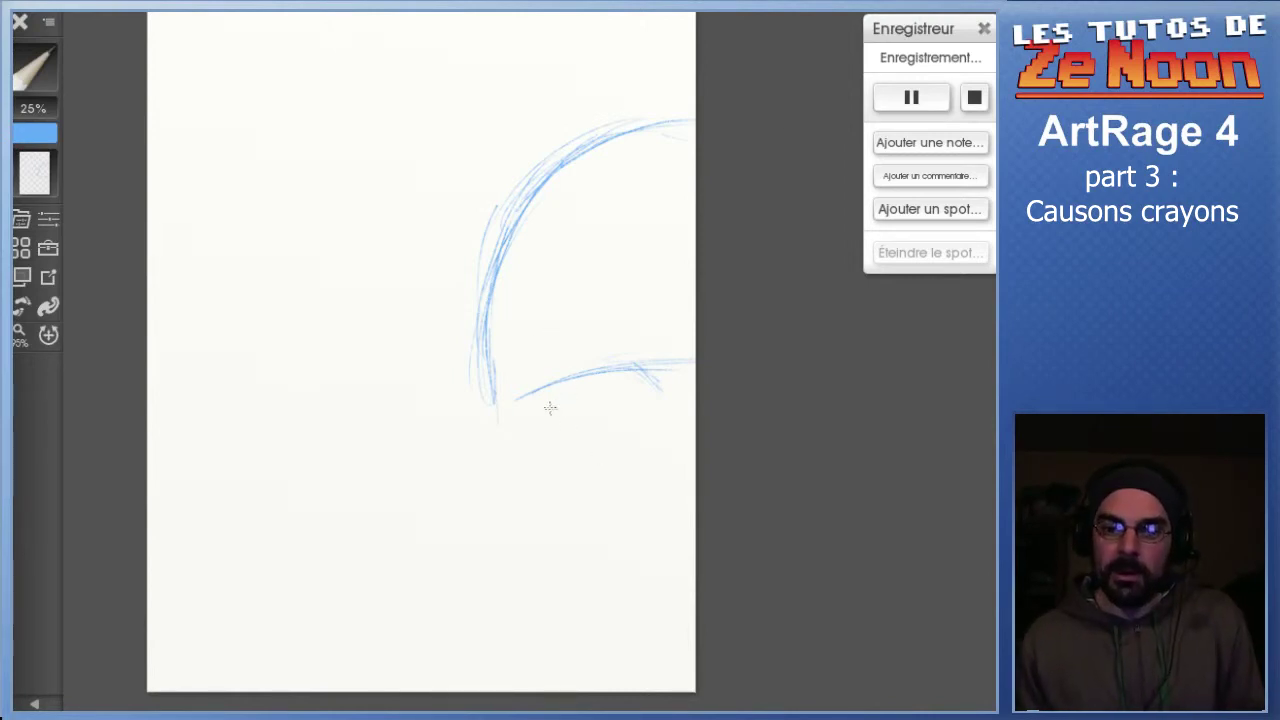
drag(508, 408, 601, 377)
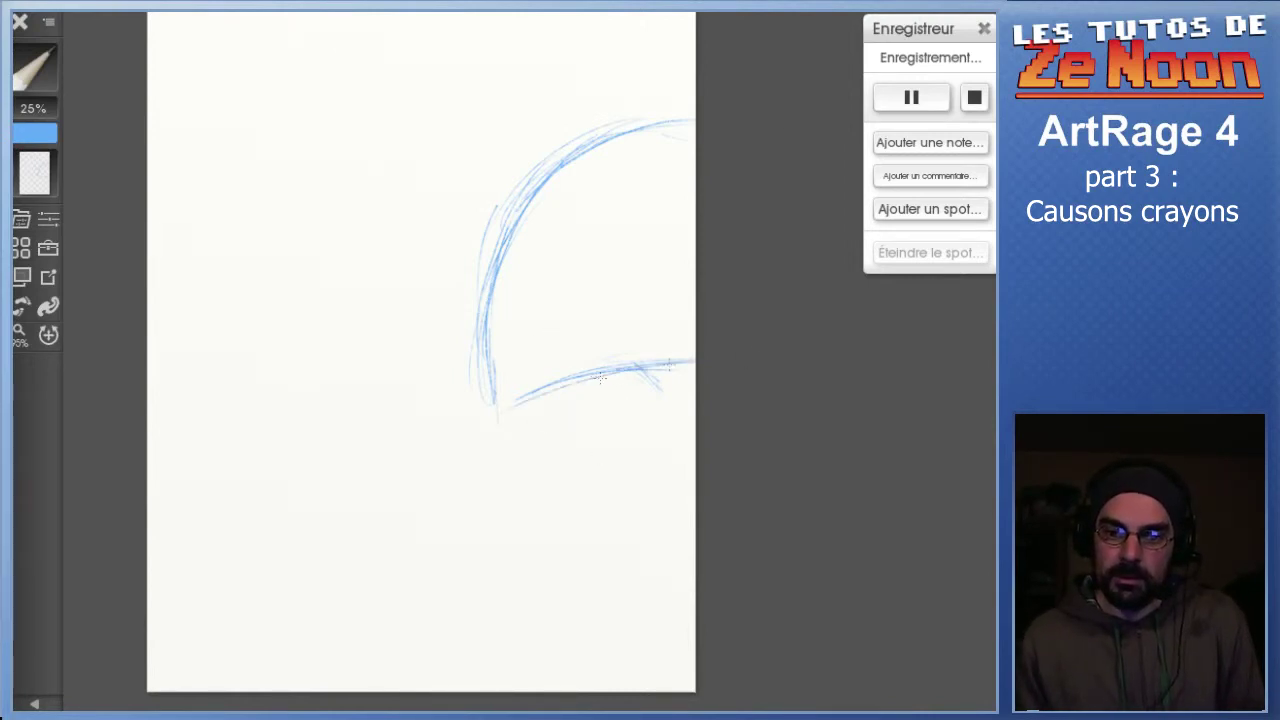
drag(486, 368, 512, 480)
mouse_move(632, 378)
mouse_down()
mouse_move(648, 536)
mouse_move(660, 500)
mouse_up()
drag(690, 540, 655, 552)
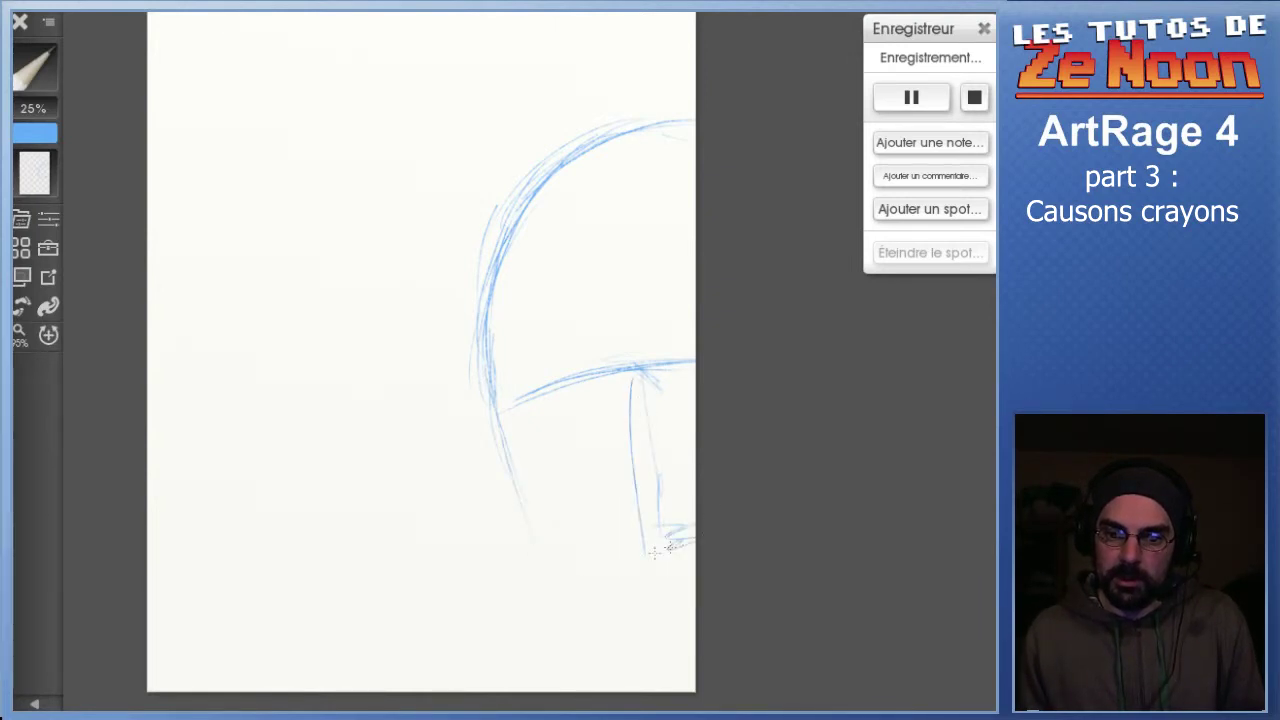
drag(512, 458, 552, 560)
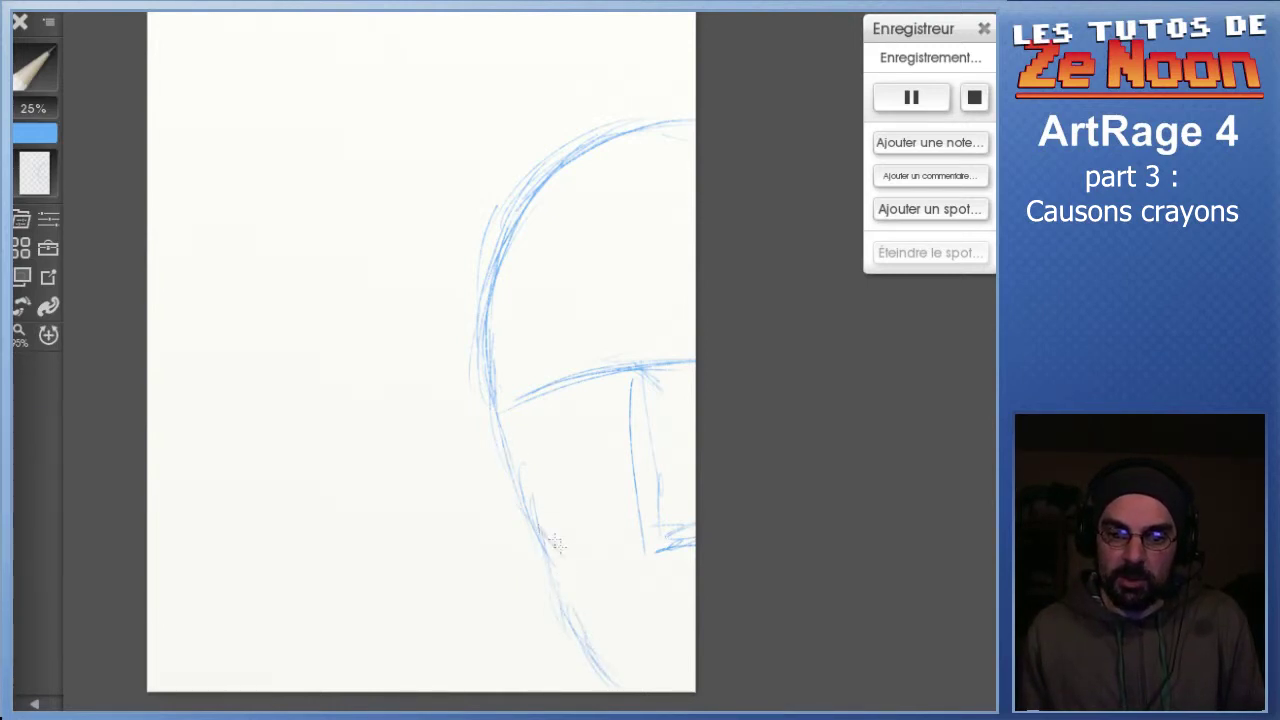
Sketch and darken the lips below the nose, running off the page's right edge
drag(659, 606, 724, 600)
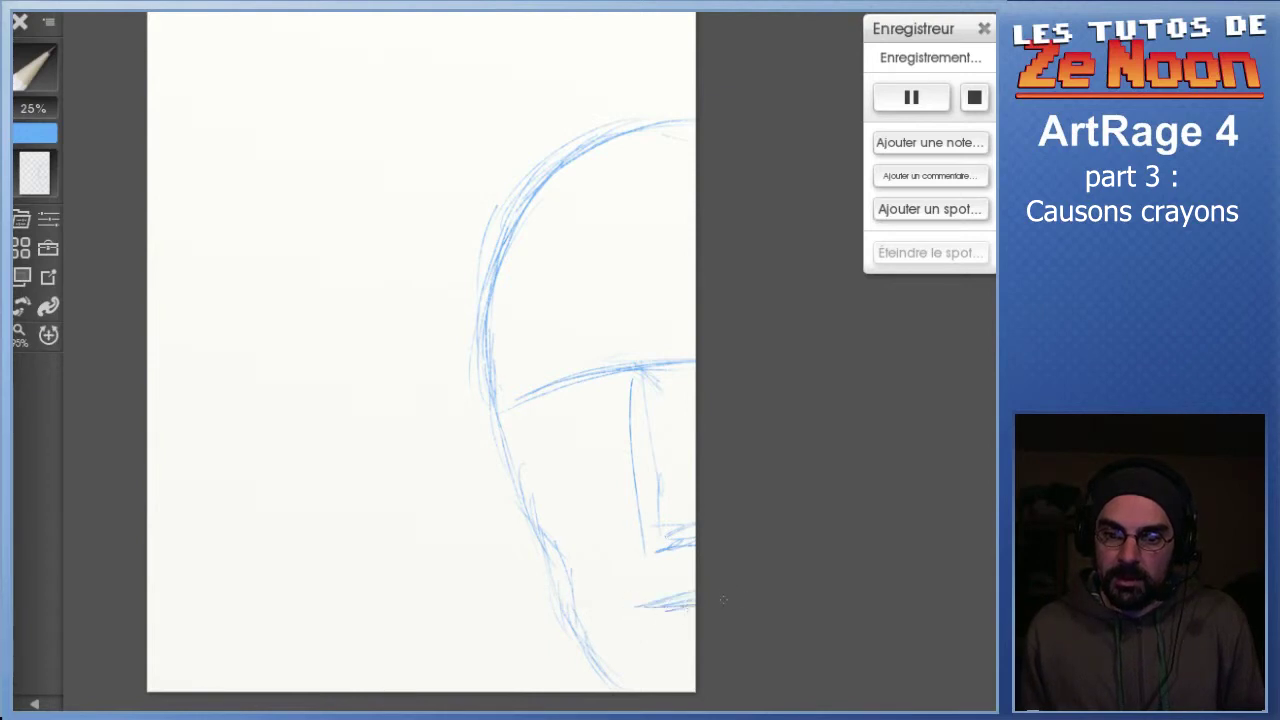
mouse_move(628, 610)
mouse_down()
mouse_move(683, 620)
mouse_move(668, 590)
mouse_move(635, 626)
mouse_move(637, 605)
mouse_move(708, 582)
mouse_up()
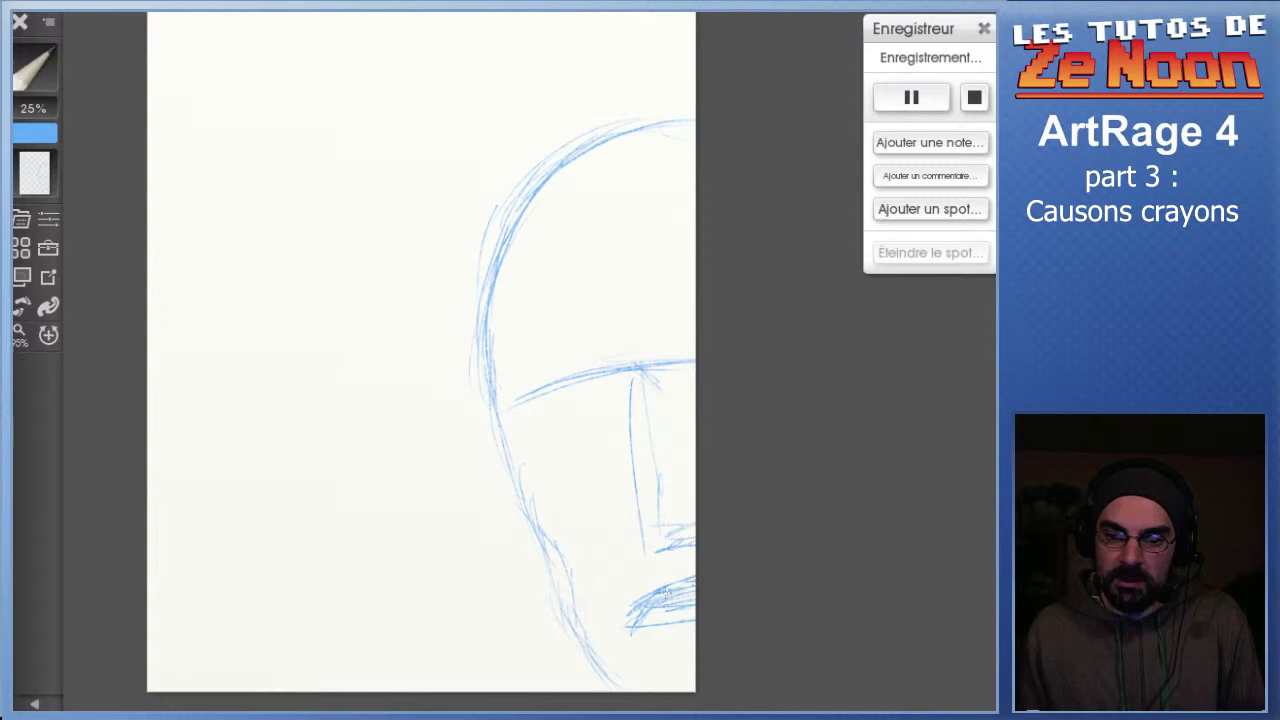
mouse_move(661, 622)
mouse_down()
mouse_move(700, 616)
mouse_move(648, 586)
mouse_up()
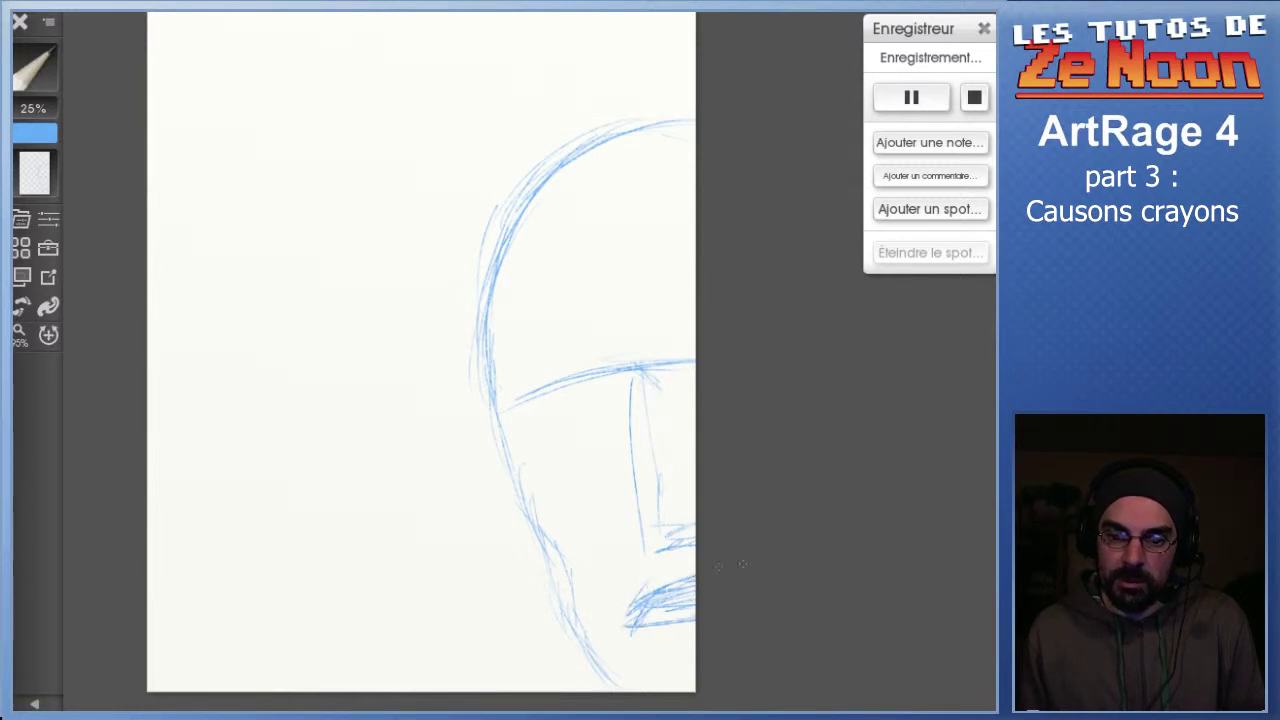
Strengthen the bridge and side of the nose and sketch the eye with its socket beneath the brow line
mouse_move(604, 370)
mouse_down()
mouse_move(654, 408)
mouse_move(655, 446)
mouse_up()
mouse_move(650, 398)
mouse_down()
mouse_move(659, 500)
mouse_move(637, 532)
mouse_move(656, 556)
mouse_move(698, 540)
mouse_up()
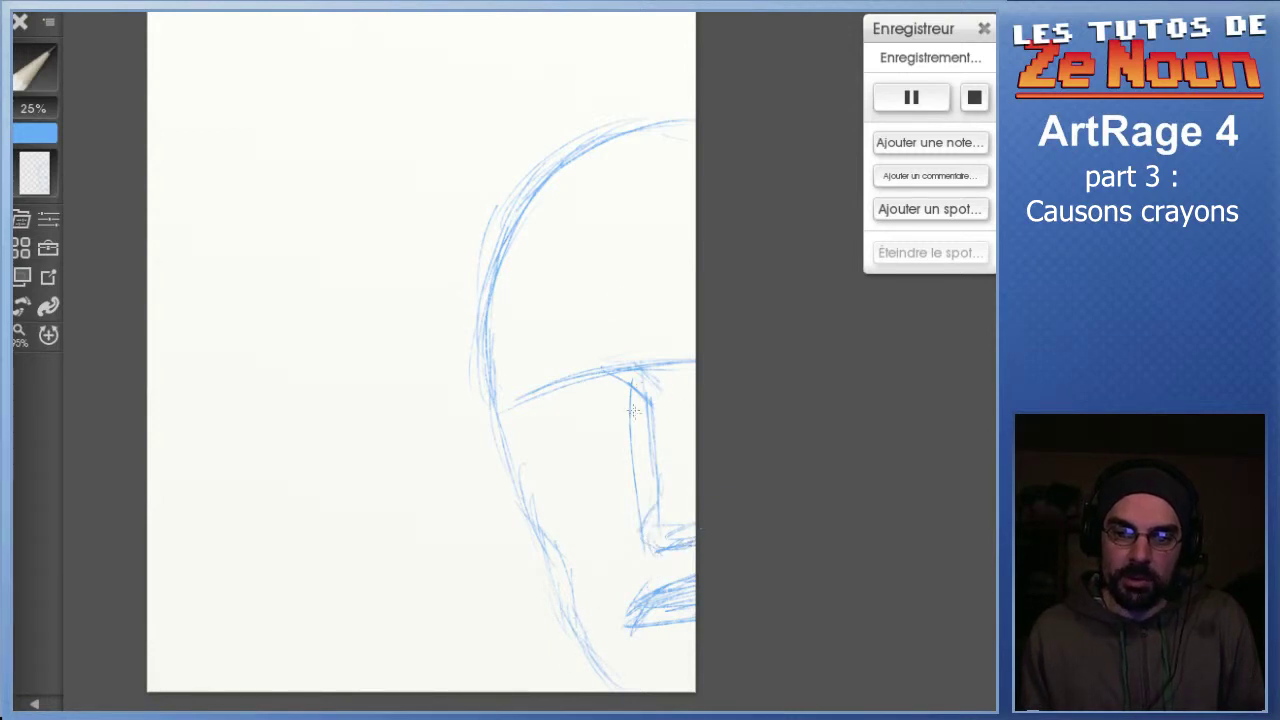
mouse_move(549, 420)
mouse_down()
mouse_move(616, 400)
mouse_move(577, 386)
mouse_move(598, 403)
mouse_move(620, 392)
mouse_move(556, 406)
mouse_move(616, 401)
mouse_move(557, 420)
mouse_move(607, 389)
mouse_move(554, 407)
mouse_move(625, 406)
mouse_move(572, 402)
mouse_move(594, 423)
mouse_move(608, 406)
mouse_move(565, 407)
mouse_move(617, 398)
mouse_move(590, 373)
mouse_move(561, 408)
mouse_move(570, 382)
mouse_move(585, 417)
mouse_up()
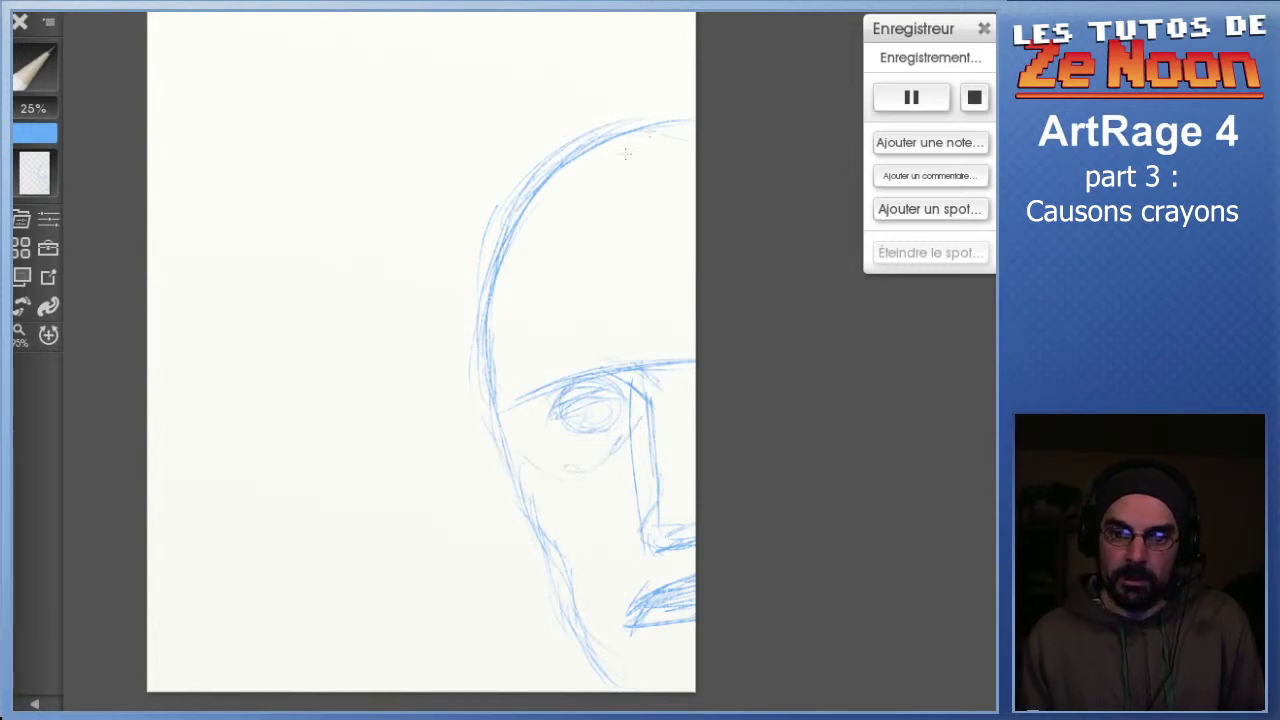
Sketch the pointed ear beside the face, reinforce the jaw line and add a cheek fold beside the nose
drag(474, 410, 486, 460)
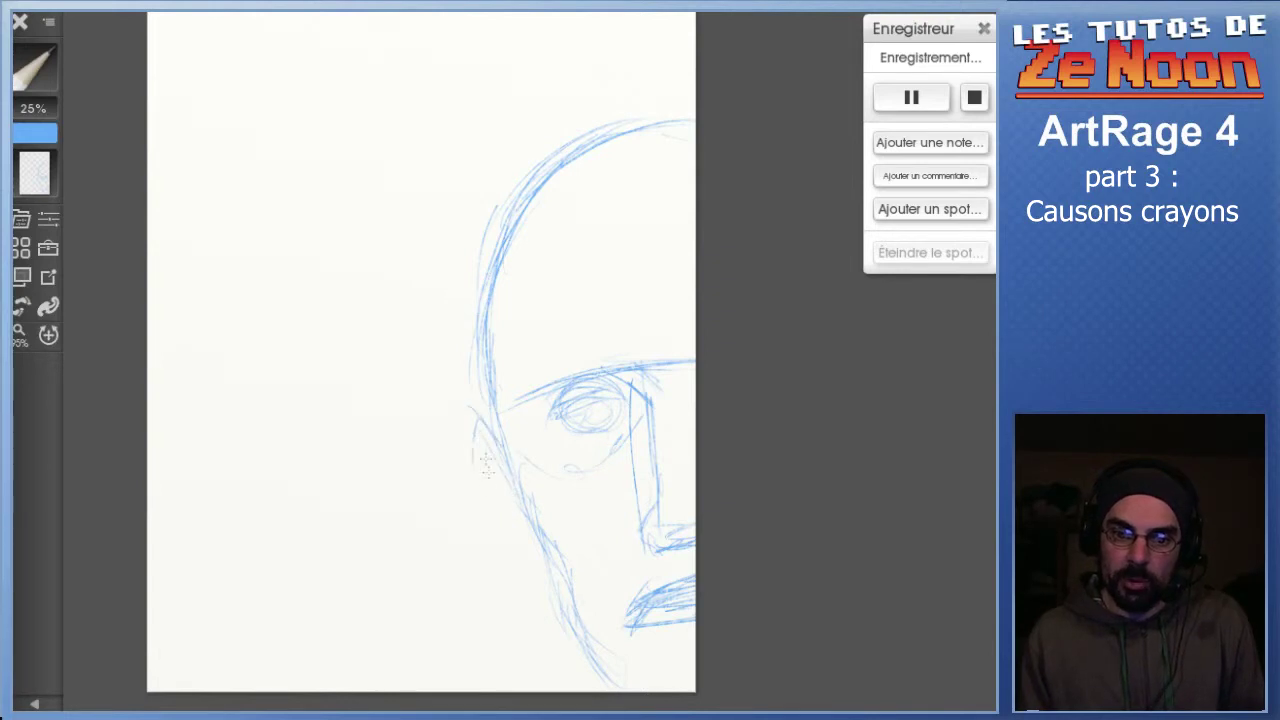
mouse_move(516, 530)
mouse_down()
mouse_move(478, 492)
mouse_move(470, 450)
mouse_move(502, 437)
mouse_up()
mouse_move(519, 496)
mouse_down()
mouse_move(477, 424)
mouse_move(467, 456)
mouse_move(472, 400)
mouse_up()
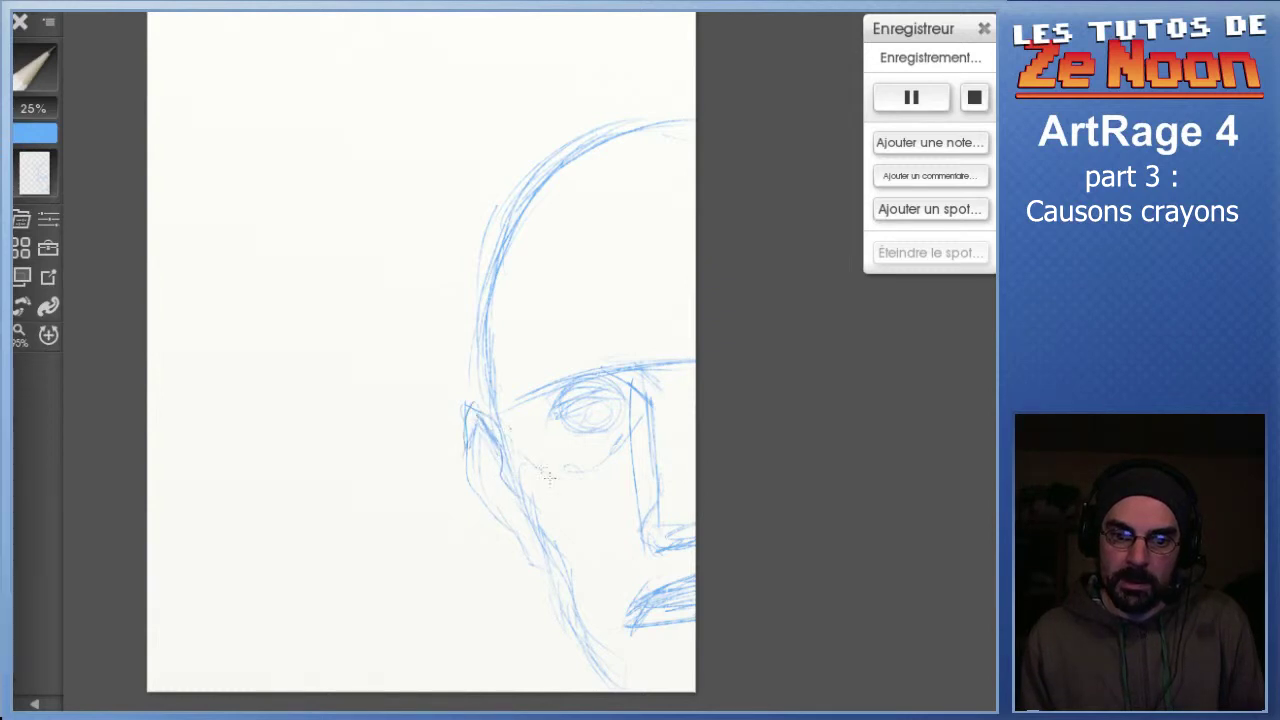
mouse_move(532, 576)
mouse_down()
mouse_move(569, 563)
mouse_move(545, 534)
mouse_move(532, 591)
mouse_move(553, 542)
mouse_move(575, 638)
mouse_move(622, 682)
mouse_up()
mouse_move(638, 470)
mouse_down()
mouse_move(644, 504)
mouse_move(622, 547)
mouse_move(648, 491)
mouse_move(612, 570)
mouse_up()
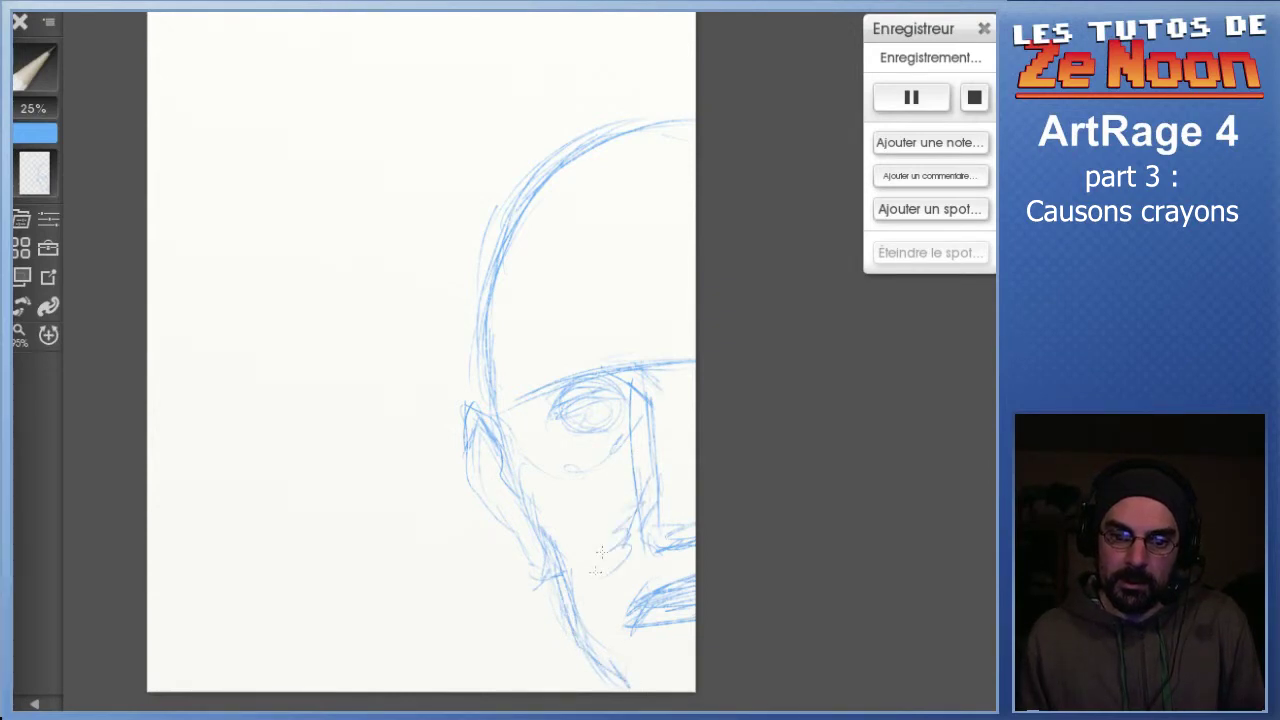
Sketch a thick angled eyebrow over the eye, and add construction lines at the temple and nostril
mouse_move(484, 376)
mouse_down()
mouse_move(498, 232)
mouse_move(524, 302)
mouse_up()
mouse_move(538, 374)
mouse_down()
mouse_move(588, 384)
mouse_move(541, 376)
mouse_move(597, 353)
mouse_move(582, 361)
mouse_move(634, 365)
mouse_move(560, 368)
mouse_move(634, 350)
mouse_move(616, 346)
mouse_move(643, 386)
mouse_up()
drag(536, 398, 612, 342)
mouse_move(564, 390)
mouse_down()
mouse_move(626, 344)
mouse_move(638, 376)
mouse_up()
drag(638, 398, 616, 428)
drag(643, 517, 637, 547)
drag(504, 280, 488, 322)
drag(492, 326, 525, 307)
drag(523, 310, 503, 374)
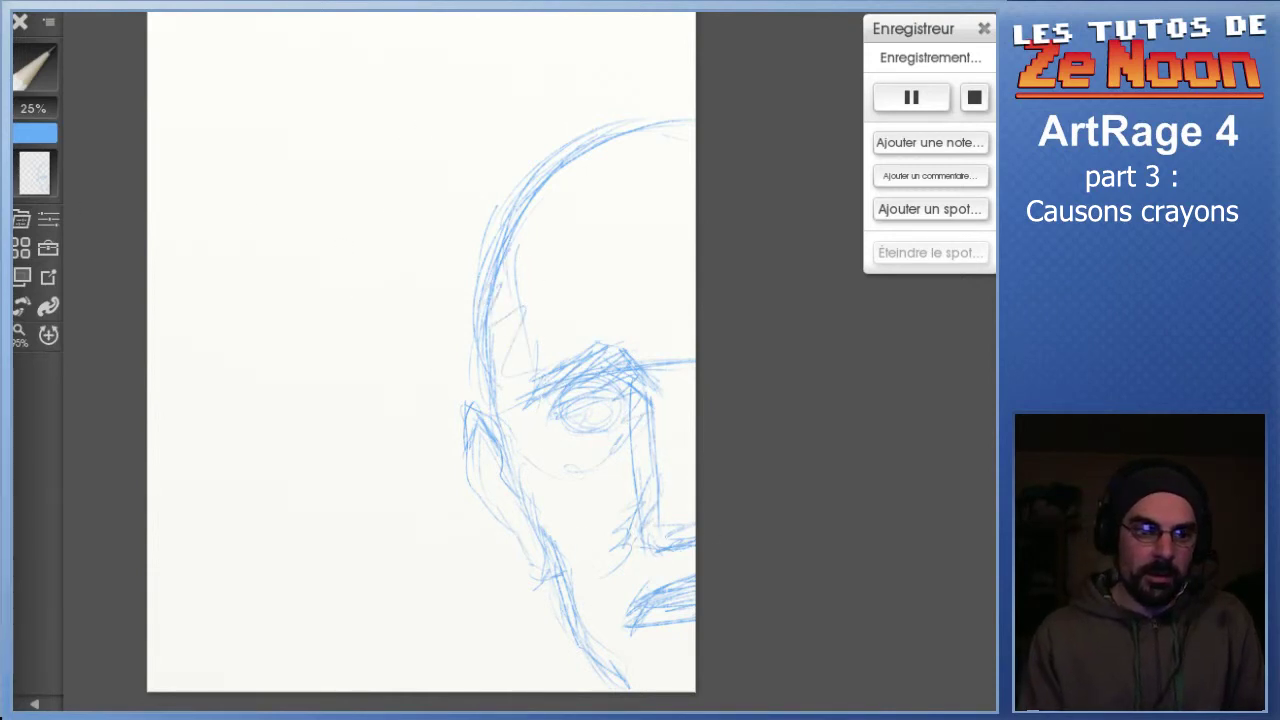
Select the empty layer directly above the blue sketch layer and close the layer list
click(35, 174)
click(124, 213)
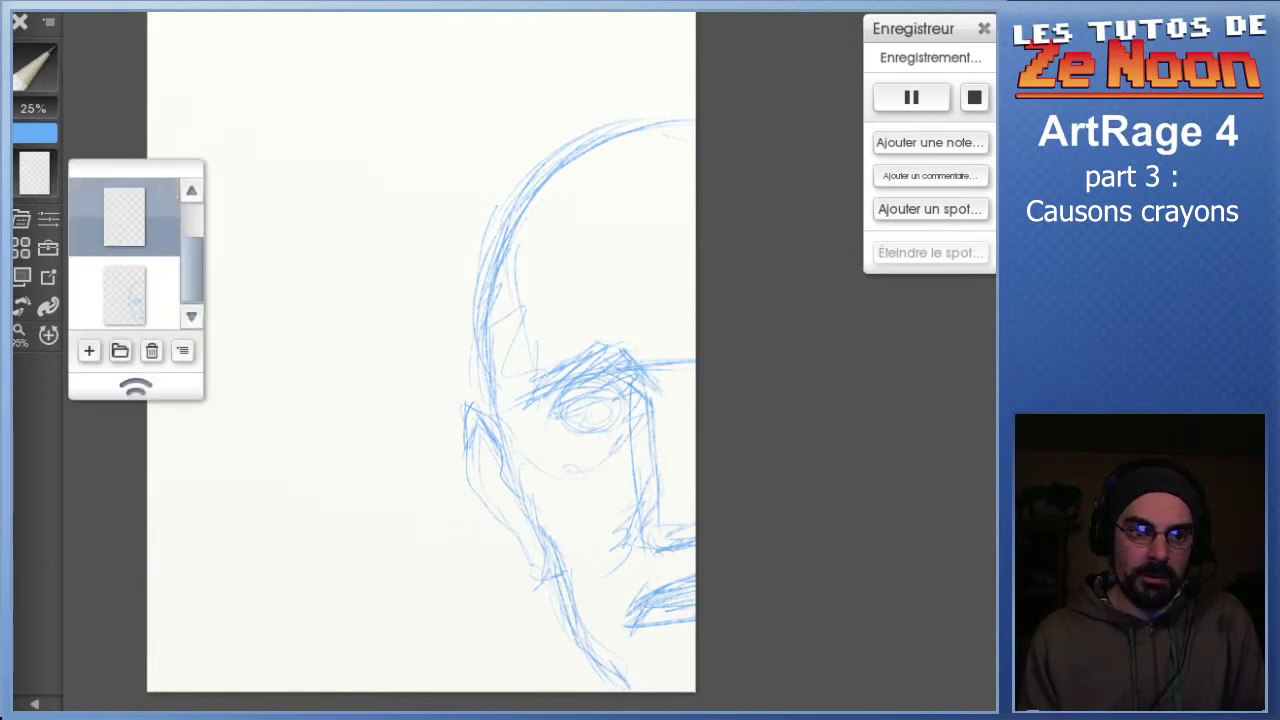
drag(191, 268, 191, 234)
click(343, 174)
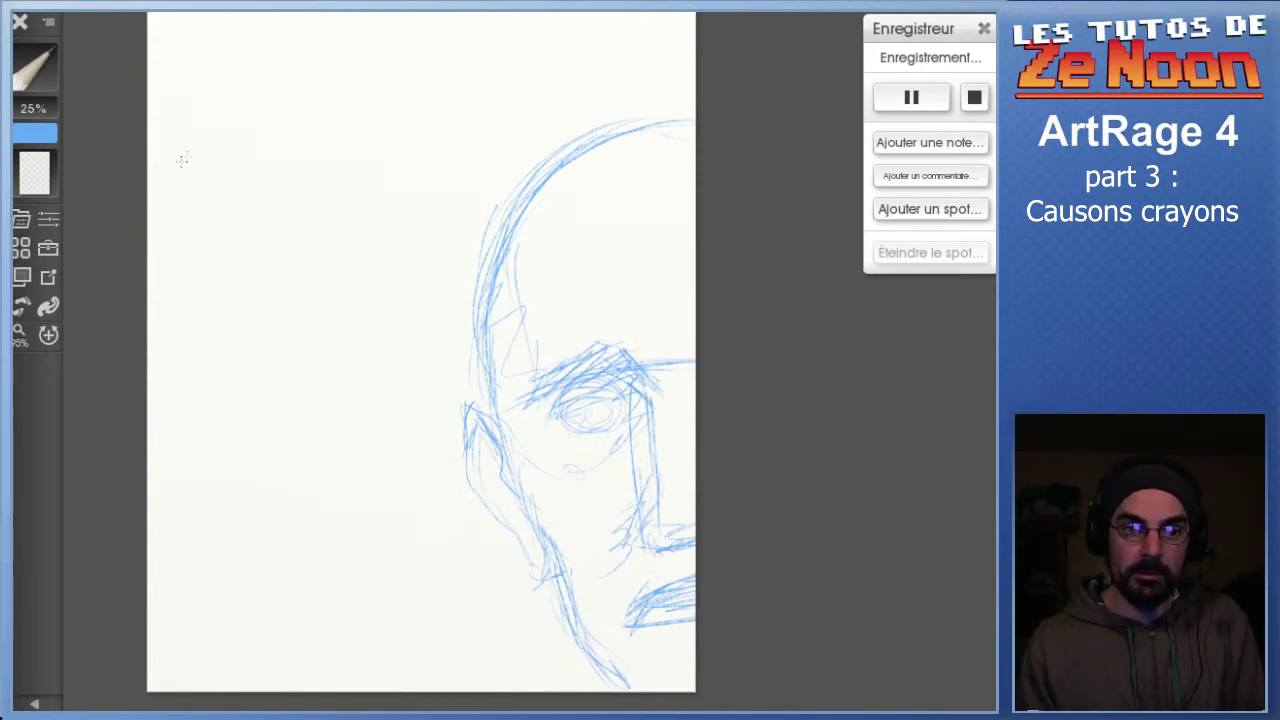
Sketch a smaller tilted head in the blank area beside the large face, with skull outline, curved brow guideline, nose and mouth
drag(168, 142, 256, 148)
drag(163, 167, 297, 201)
mouse_move(275, 306)
mouse_down()
mouse_move(300, 241)
mouse_move(205, 120)
mouse_move(225, 119)
mouse_move(262, 198)
mouse_move(278, 266)
mouse_move(257, 312)
mouse_move(200, 120)
mouse_up()
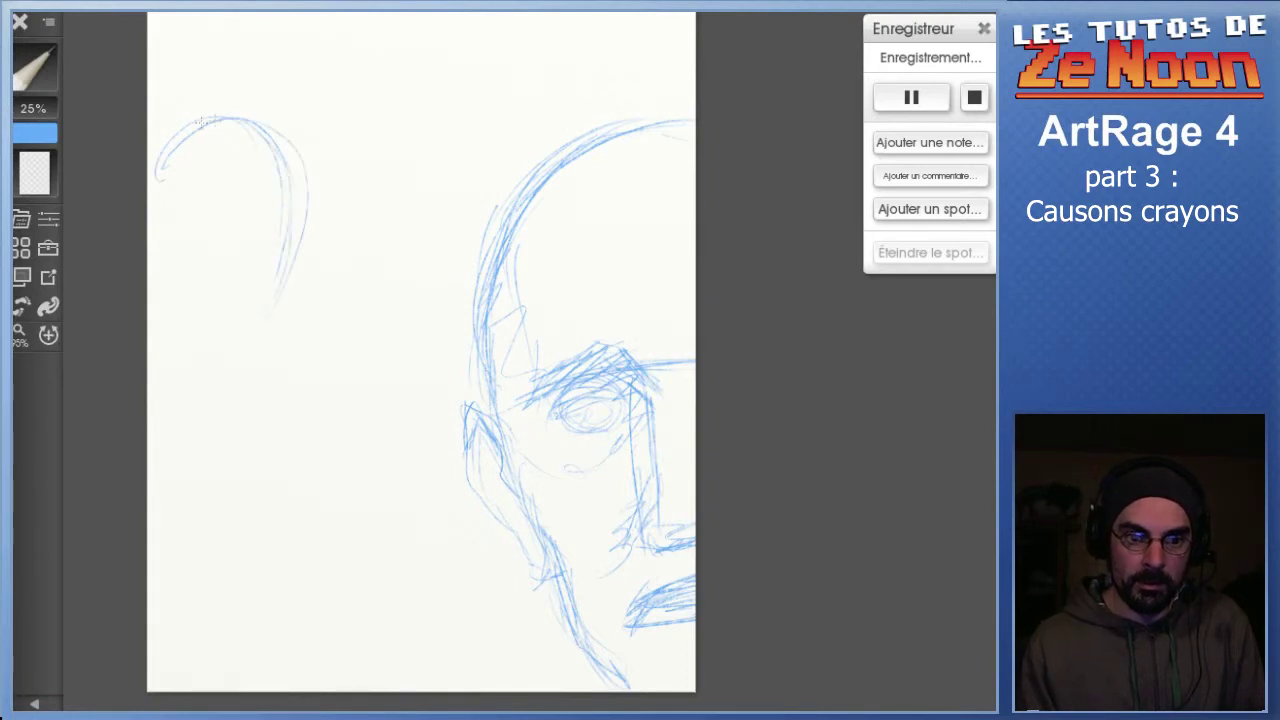
mouse_move(288, 267)
mouse_down()
mouse_move(223, 374)
mouse_move(201, 384)
mouse_move(233, 357)
mouse_move(217, 369)
mouse_move(156, 360)
mouse_move(174, 336)
mouse_move(186, 377)
mouse_up()
mouse_move(162, 230)
mouse_down()
mouse_move(310, 251)
mouse_move(211, 251)
mouse_move(279, 268)
mouse_move(185, 241)
mouse_move(295, 262)
mouse_up()
mouse_move(183, 312)
mouse_down()
mouse_move(216, 329)
mouse_move(180, 344)
mouse_move(227, 353)
mouse_move(172, 347)
mouse_move(200, 358)
mouse_up()
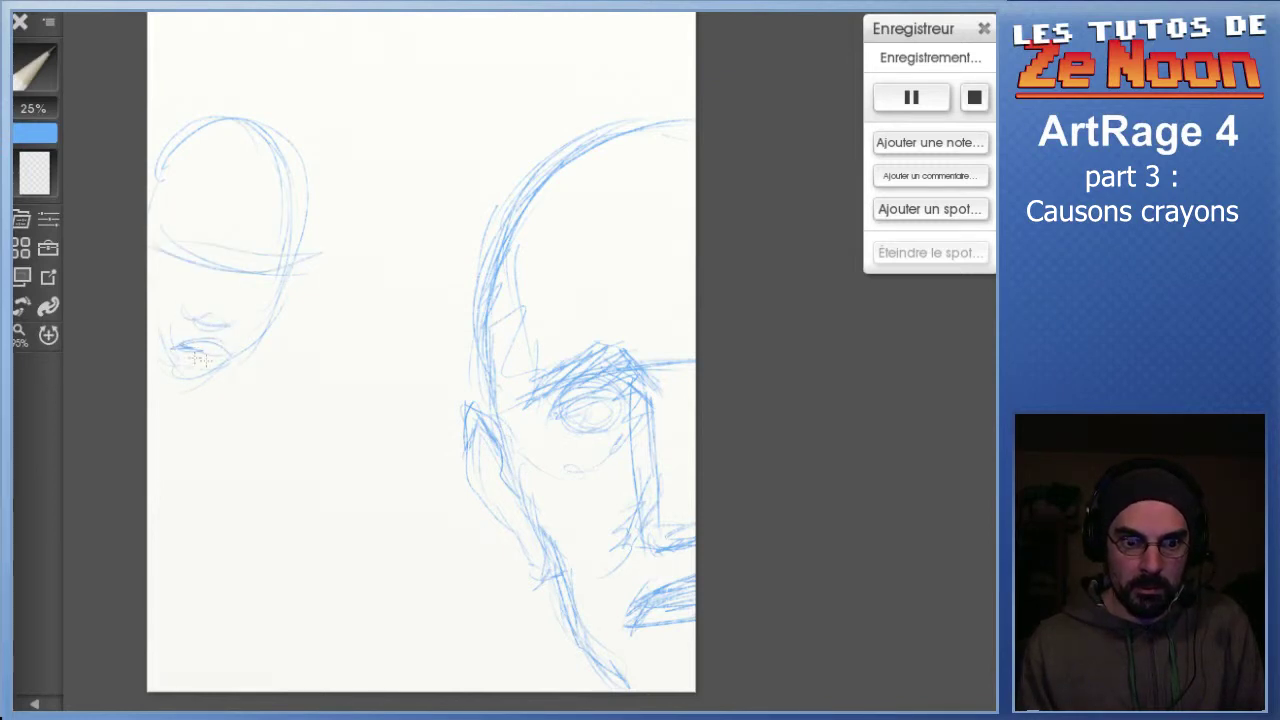
Add the eyes, brow, cheek and ear to the small head and strengthen its nose and chin
mouse_move(287, 284)
mouse_down()
mouse_move(246, 318)
mouse_move(266, 290)
mouse_up()
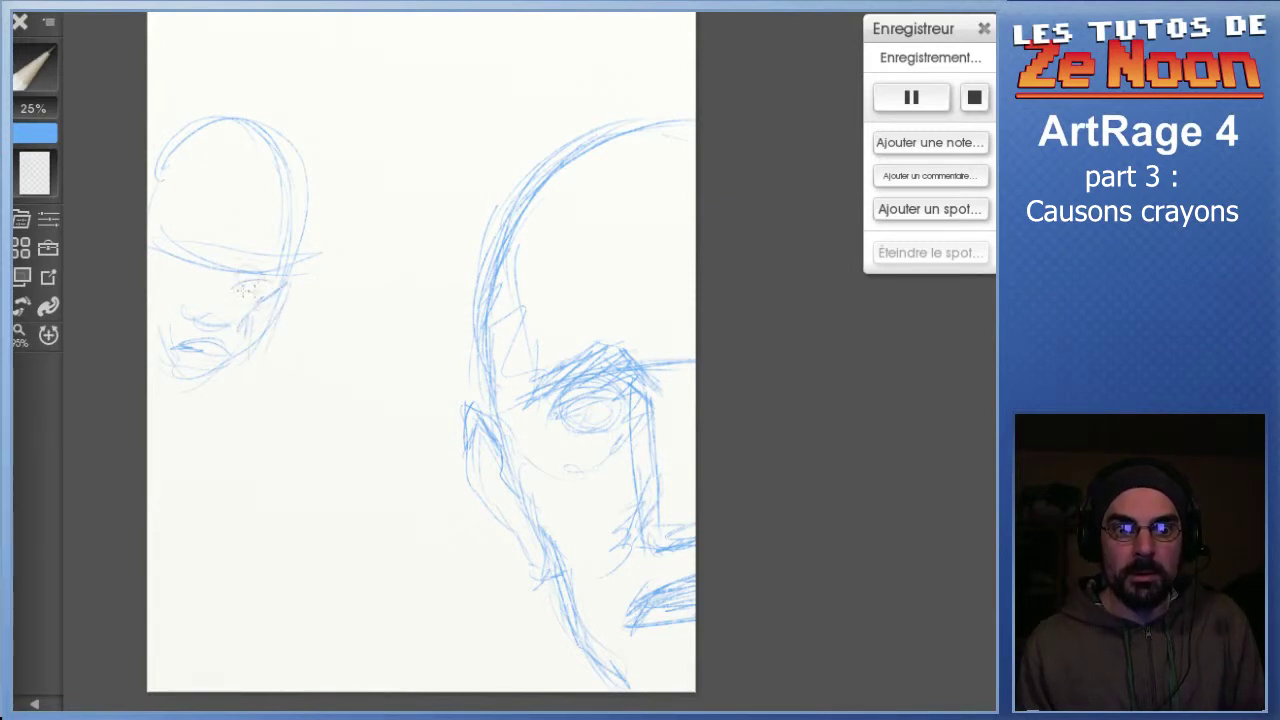
mouse_move(200, 262)
mouse_down()
mouse_move(222, 272)
mouse_move(168, 268)
mouse_up()
drag(268, 284, 256, 277)
mouse_move(190, 315)
mouse_down()
mouse_move(262, 325)
mouse_move(244, 356)
mouse_move(185, 382)
mouse_up()
drag(304, 259, 274, 322)
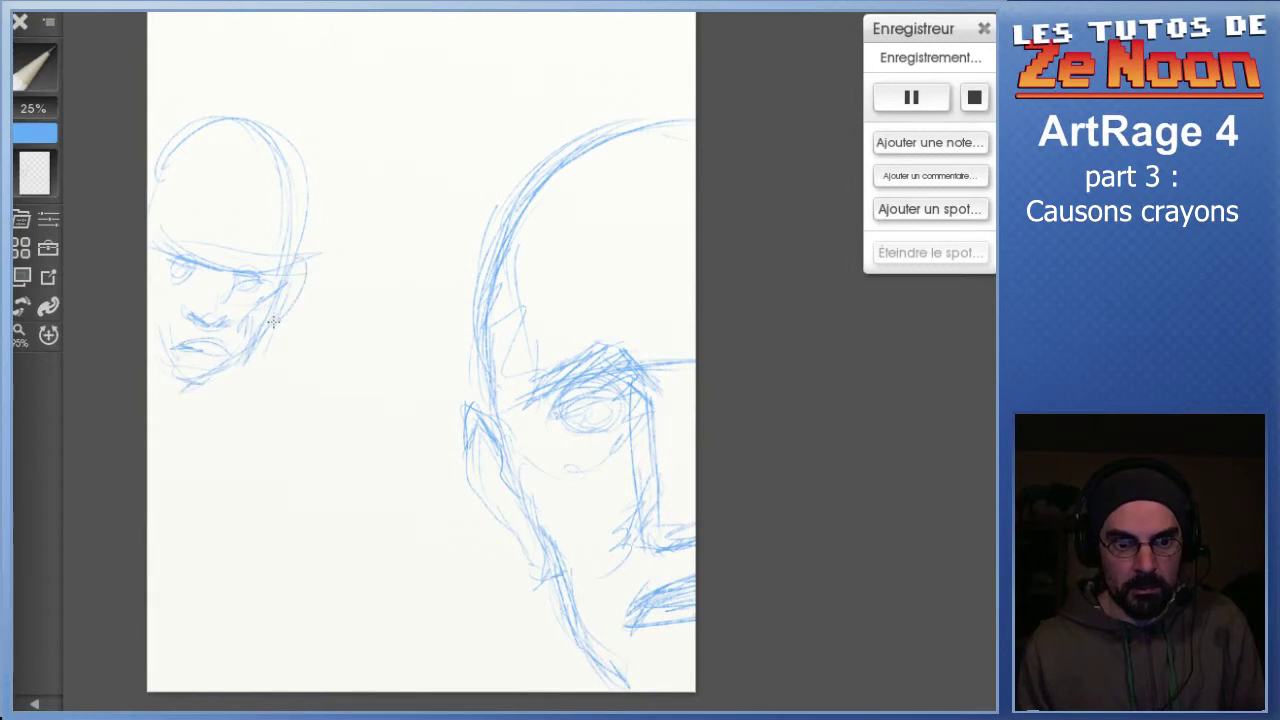
Reinforce the small head's skull outline from the crown down to the ear
drag(297, 164, 295, 254)
drag(256, 138, 290, 268)
drag(264, 130, 282, 140)
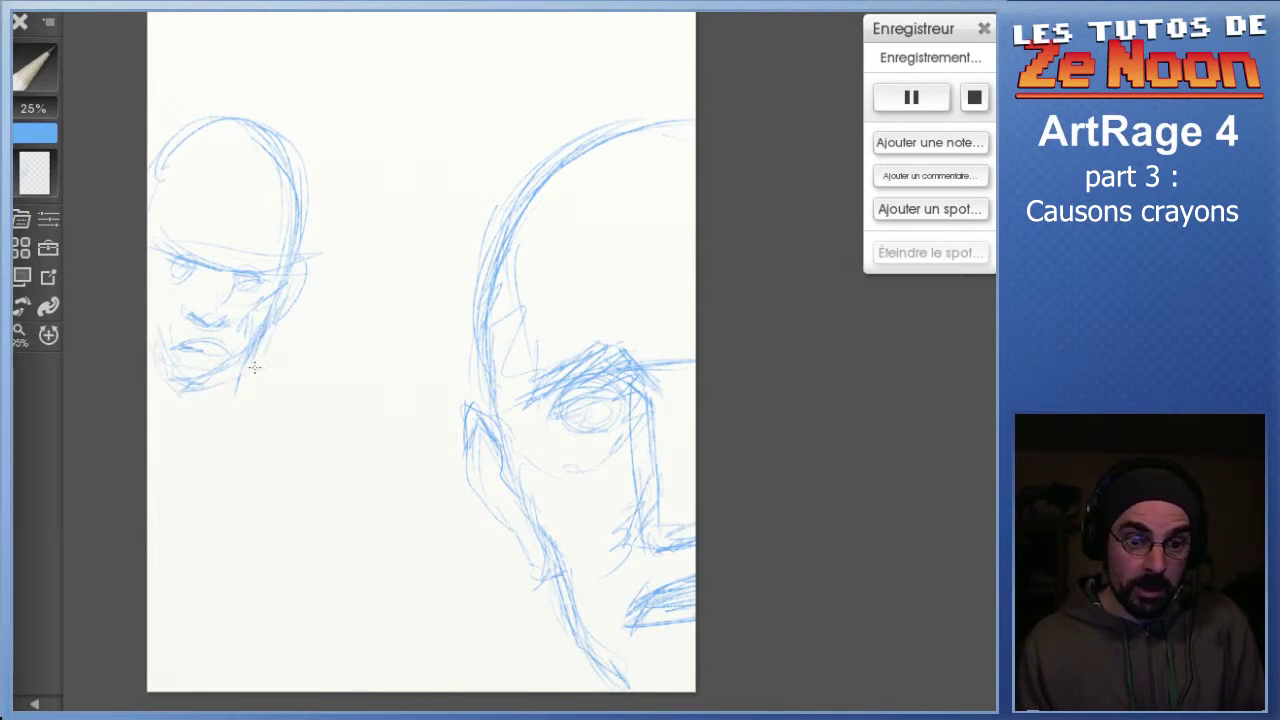
Sketch the small figure's neck, shoulder and collar lines, and shade the jaw, cheek and temple
drag(252, 357, 233, 398)
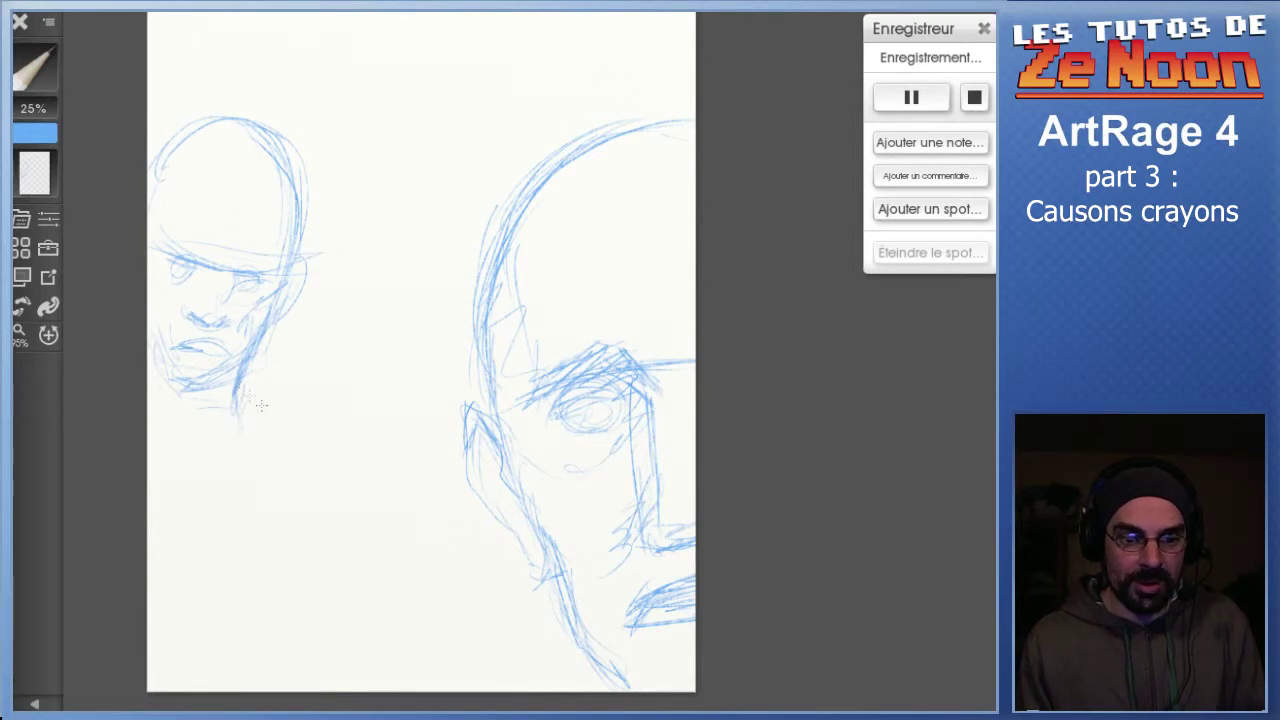
drag(238, 398, 288, 434)
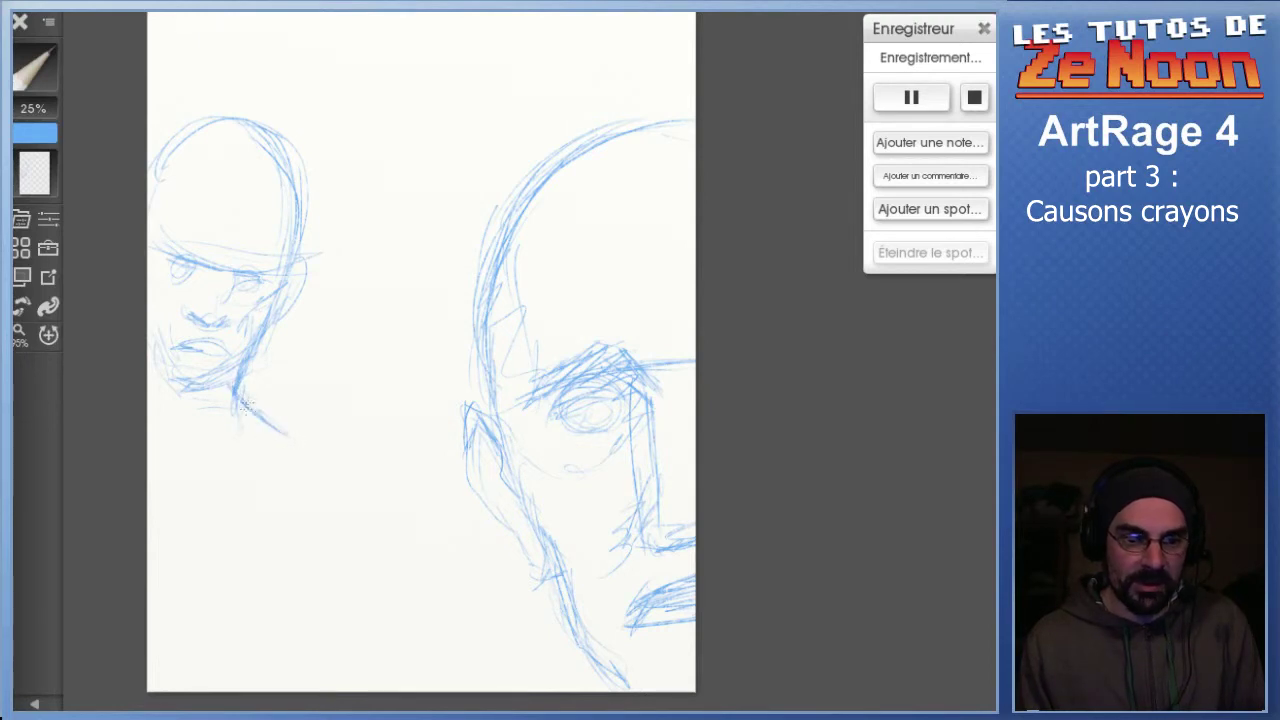
mouse_move(200, 408)
mouse_down()
mouse_move(225, 407)
mouse_move(236, 378)
mouse_up()
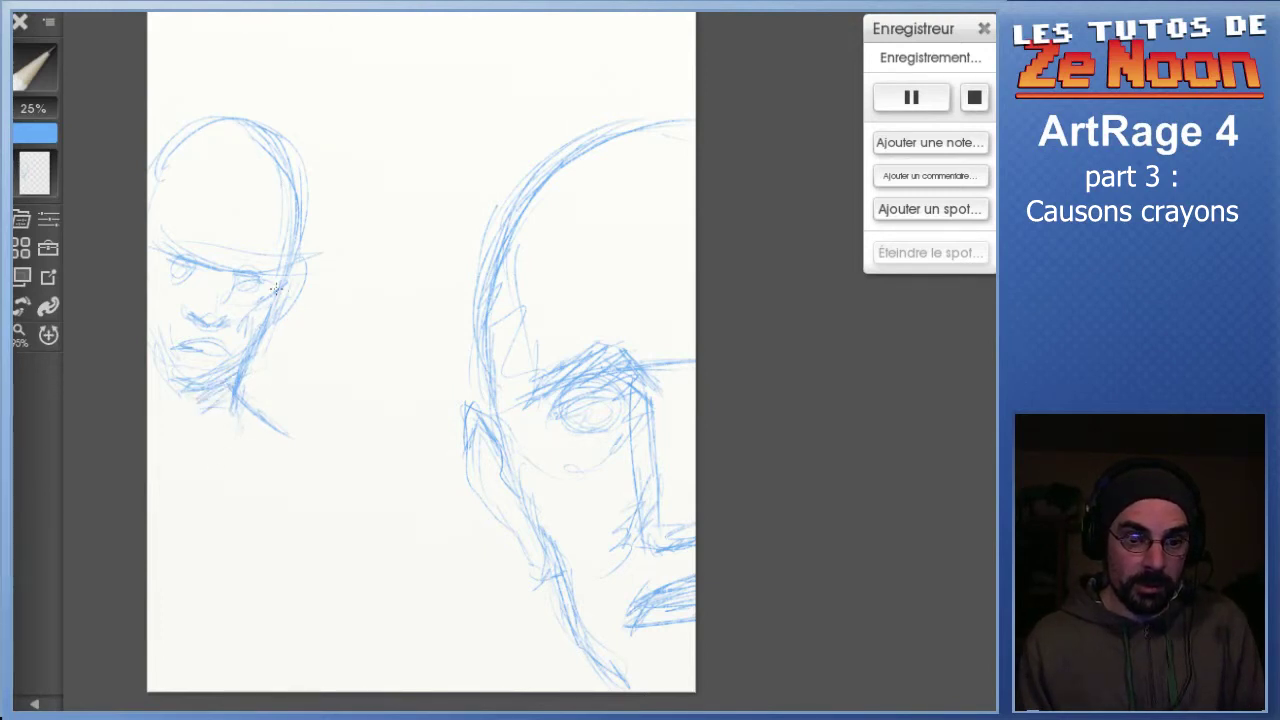
mouse_move(270, 297)
mouse_down()
mouse_move(252, 330)
mouse_move(279, 300)
mouse_up()
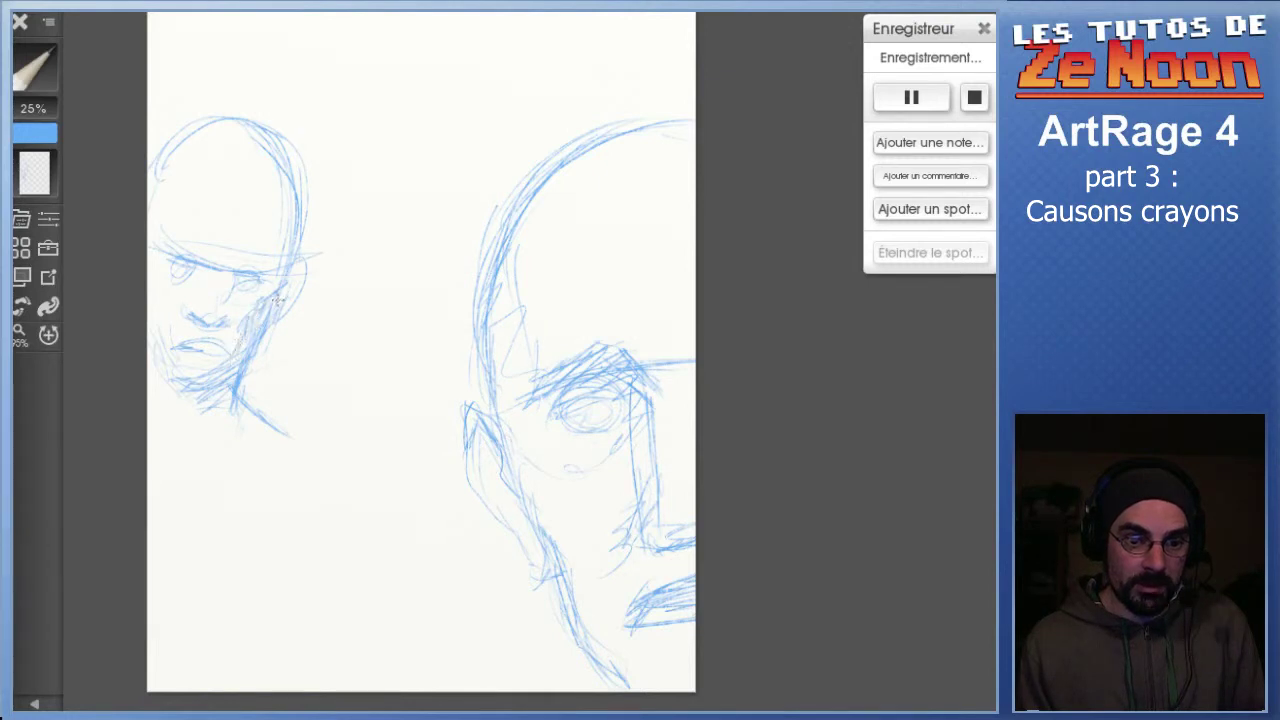
mouse_move(245, 366)
mouse_down()
mouse_move(175, 370)
mouse_move(207, 384)
mouse_move(254, 357)
mouse_move(253, 333)
mouse_move(247, 349)
mouse_move(285, 297)
mouse_move(257, 330)
mouse_move(297, 211)
mouse_move(283, 235)
mouse_move(296, 244)
mouse_move(291, 271)
mouse_move(282, 172)
mouse_up()
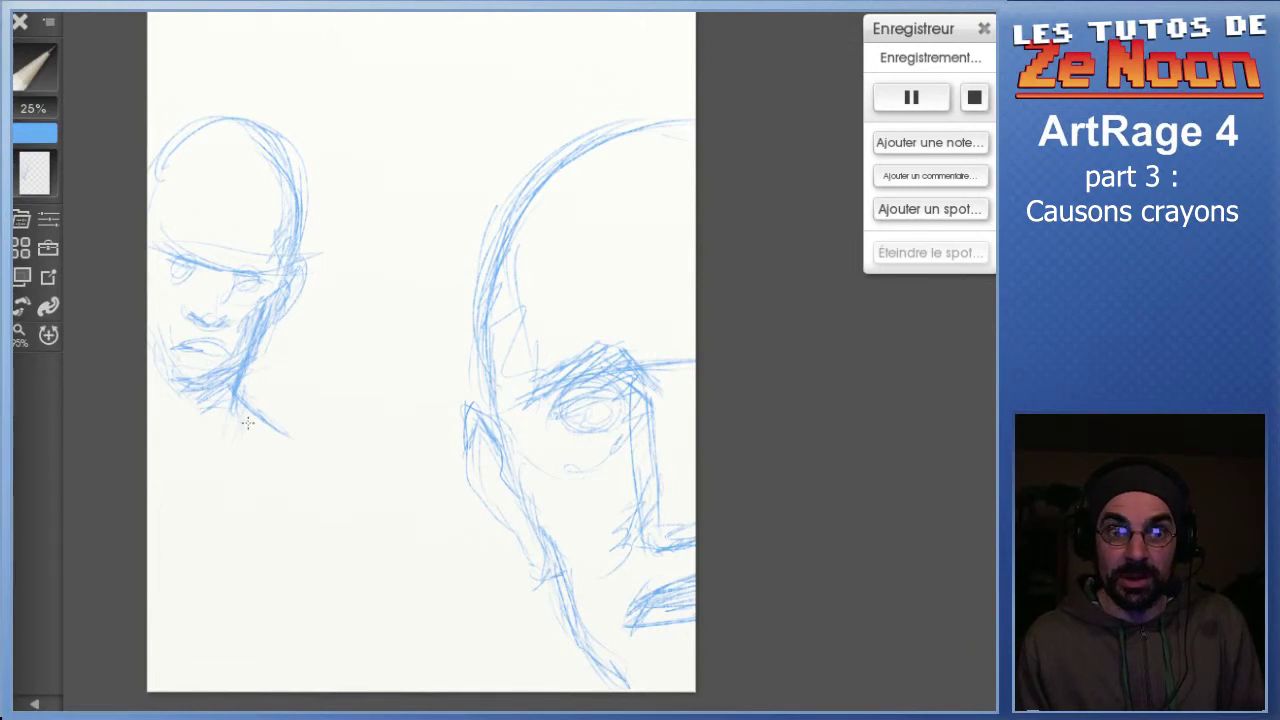
mouse_move(178, 457)
mouse_down()
mouse_move(284, 473)
mouse_move(291, 429)
mouse_up()
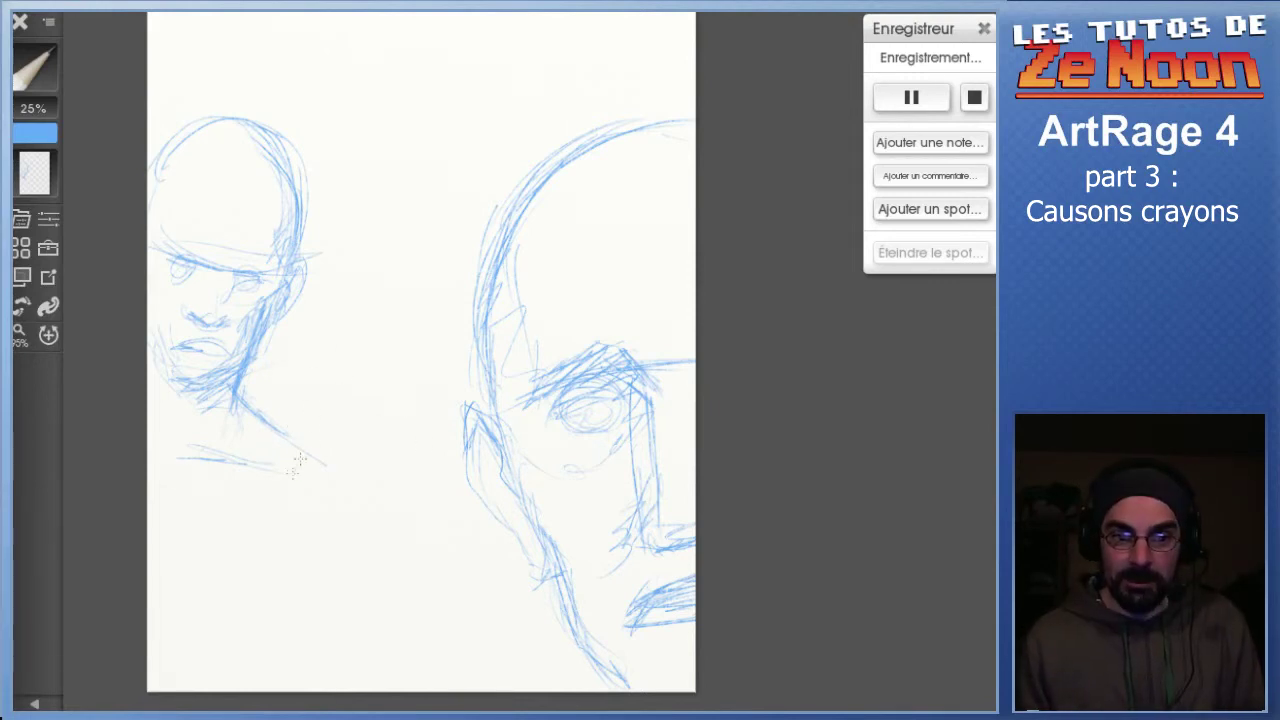
Sketch a large foreshortened hand in front of the small figure's shoulder, with a raised fingertip and curled fingers beside it
drag(300, 463, 346, 374)
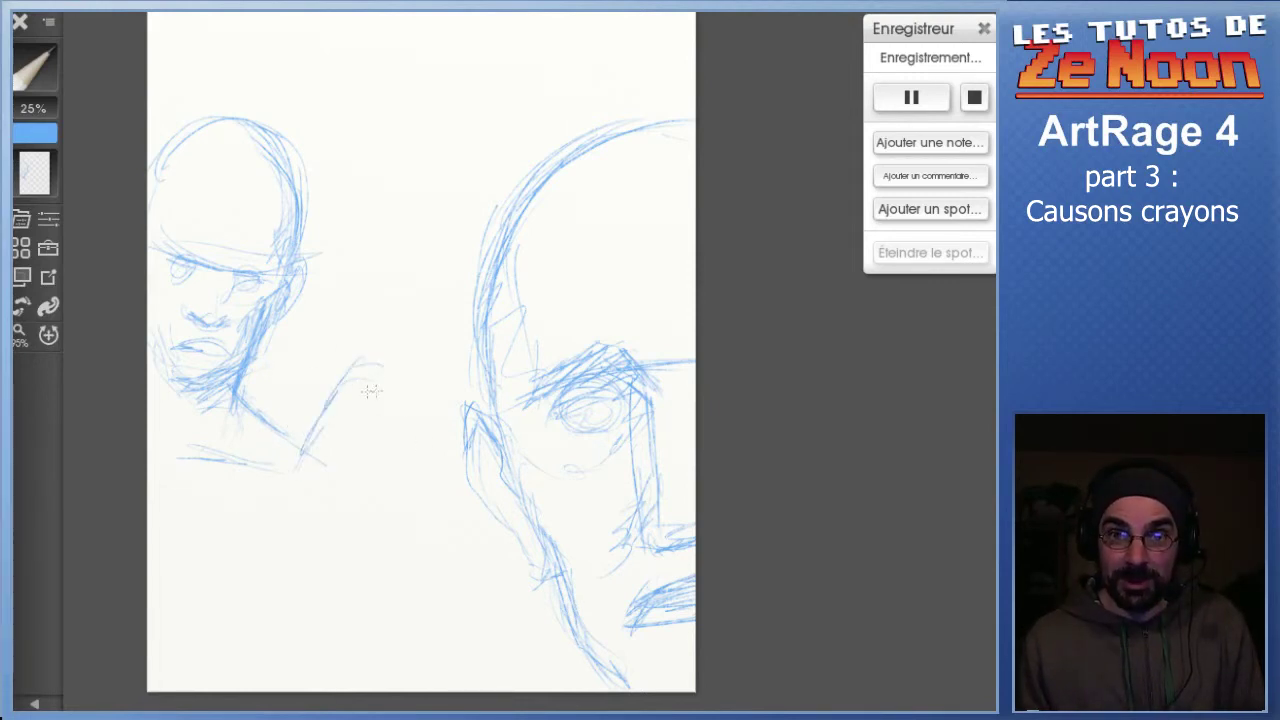
mouse_move(330, 432)
mouse_down()
mouse_move(361, 454)
mouse_move(383, 392)
mouse_up()
mouse_move(391, 440)
mouse_down()
mouse_move(397, 486)
mouse_move(376, 522)
mouse_up()
mouse_move(372, 474)
mouse_down()
mouse_move(360, 526)
mouse_move(399, 518)
mouse_up()
mouse_move(405, 460)
mouse_down()
mouse_move(382, 542)
mouse_move(399, 500)
mouse_move(353, 482)
mouse_move(425, 540)
mouse_move(378, 575)
mouse_move(422, 530)
mouse_move(419, 565)
mouse_move(391, 588)
mouse_up()
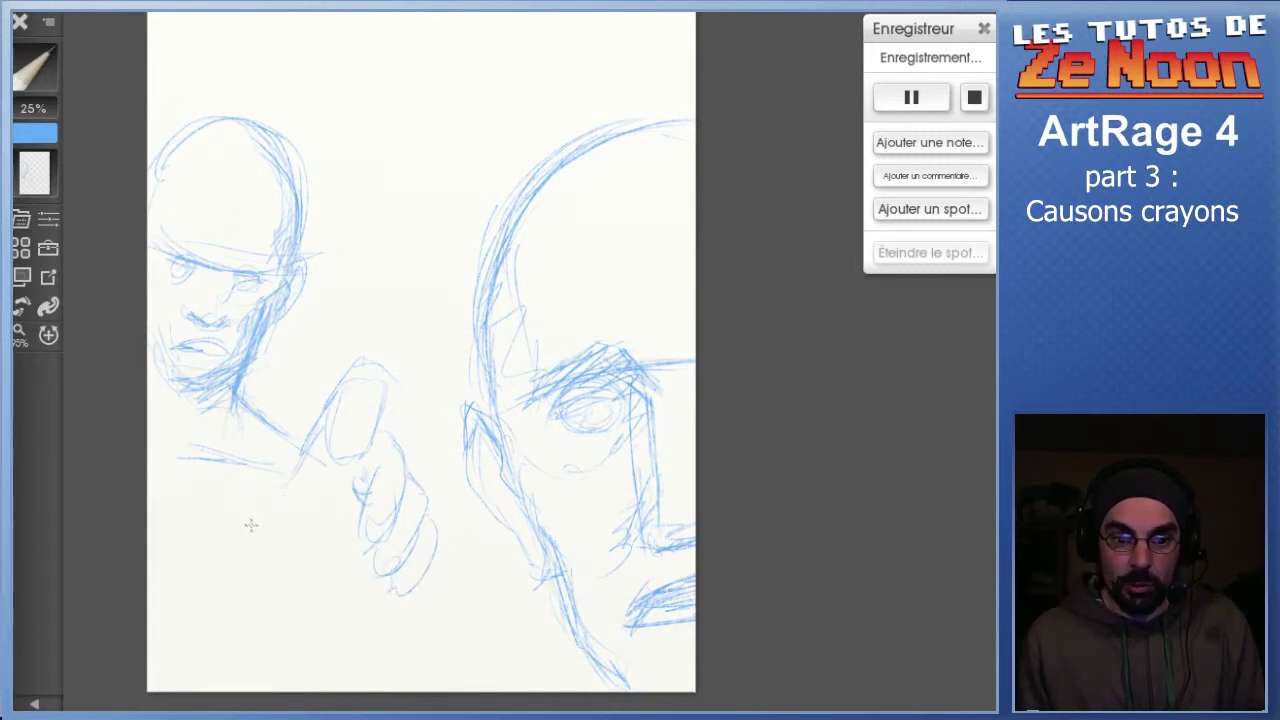
Complete the outstretched hand with the extended thumb, lower palm contour and a forearm line reaching the canvas's lower edge
mouse_move(291, 492)
mouse_down()
mouse_move(191, 567)
mouse_move(230, 580)
mouse_move(360, 549)
mouse_move(349, 542)
mouse_move(355, 563)
mouse_up()
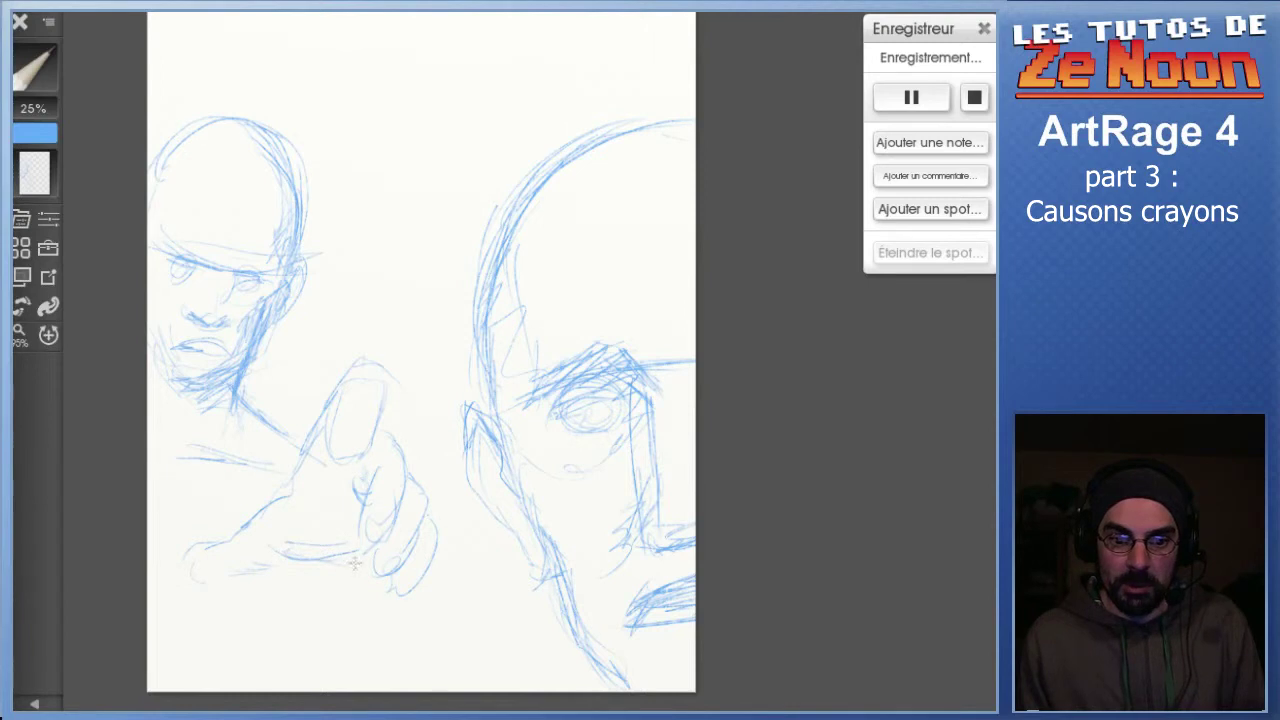
mouse_move(277, 555)
mouse_down()
mouse_move(200, 568)
mouse_move(198, 551)
mouse_move(290, 502)
mouse_up()
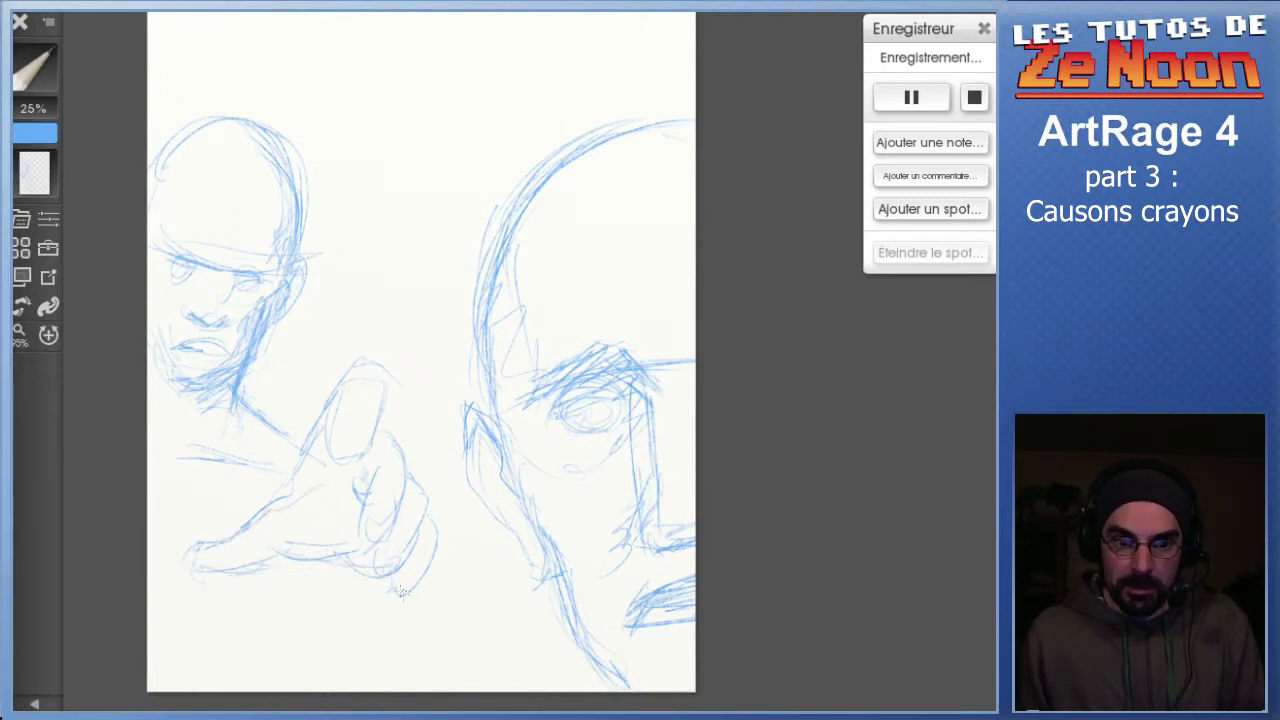
mouse_move(431, 568)
mouse_down()
mouse_move(410, 628)
mouse_move(382, 628)
mouse_up()
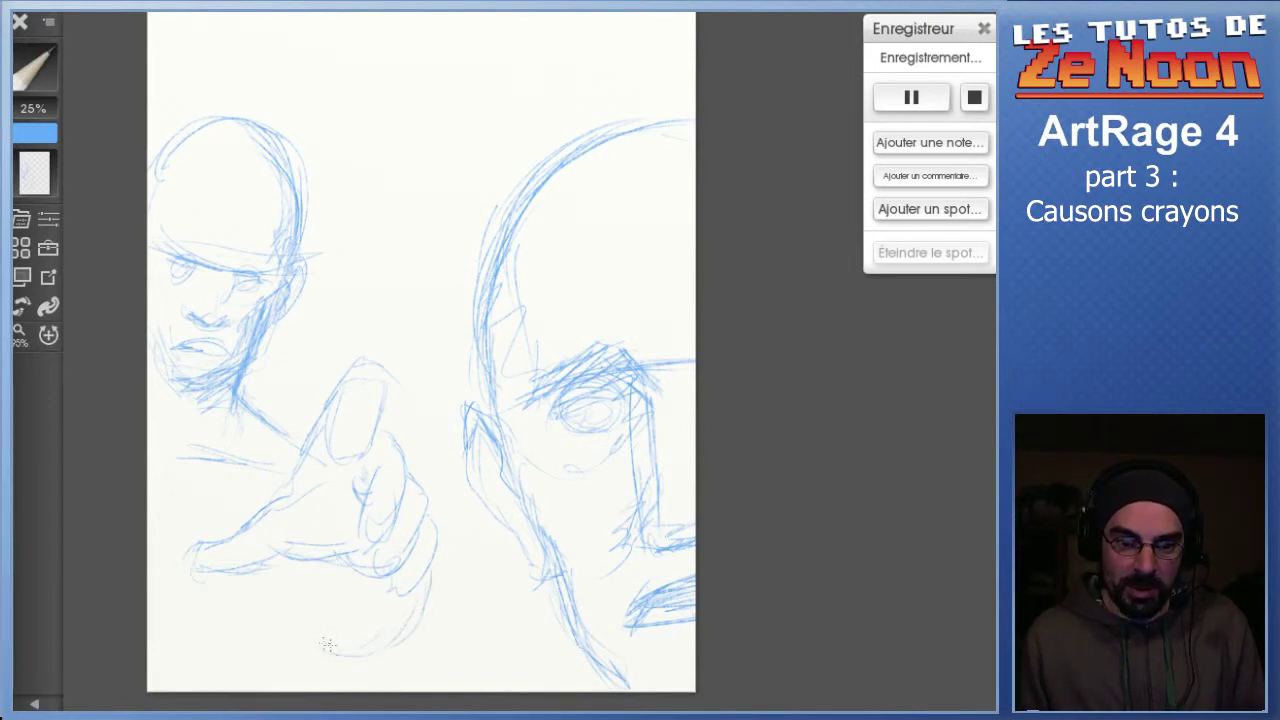
mouse_move(292, 603)
mouse_down()
mouse_move(320, 645)
mouse_move(373, 654)
mouse_move(331, 655)
mouse_up()
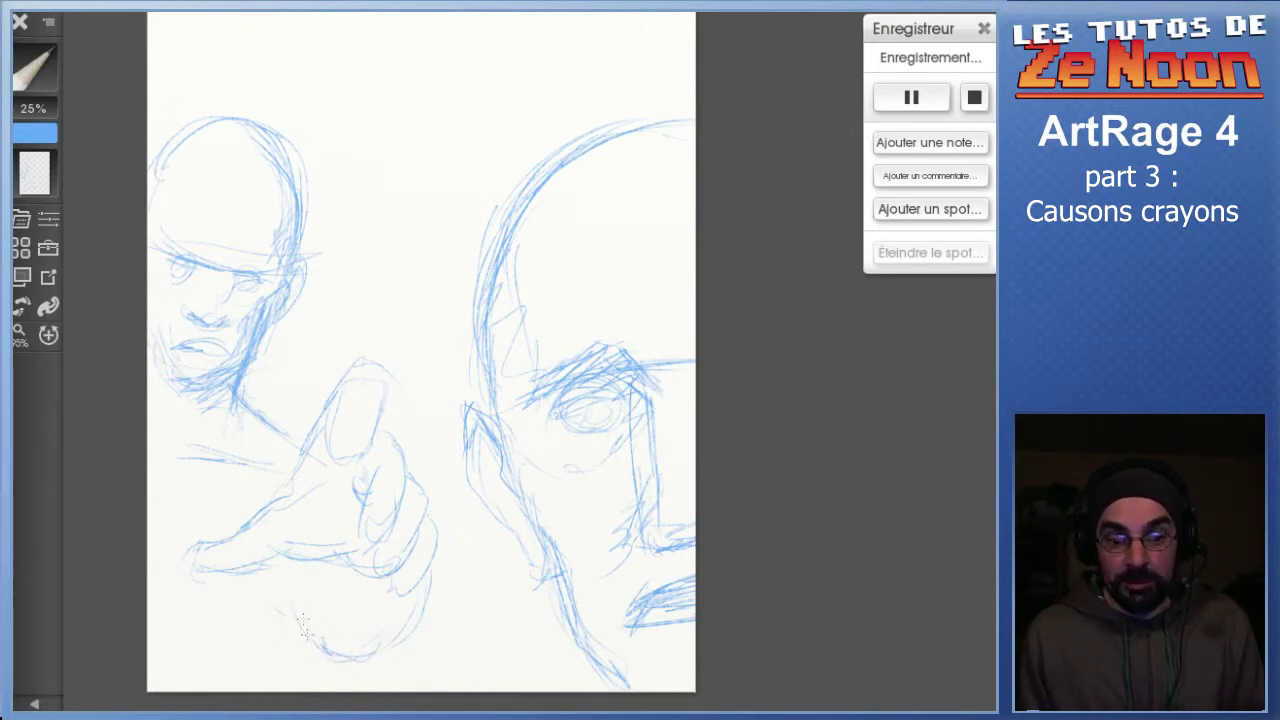
drag(322, 643, 300, 690)
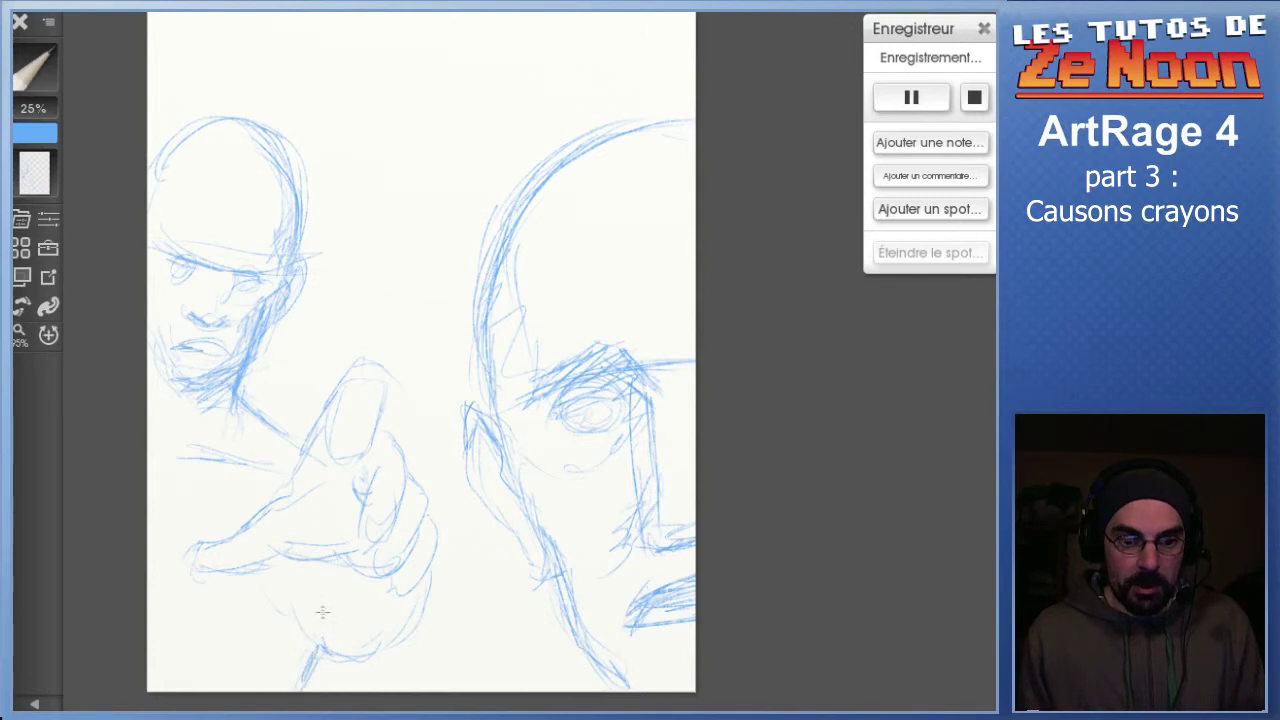
mouse_move(290, 604)
mouse_down()
mouse_move(334, 652)
mouse_move(384, 653)
mouse_up()
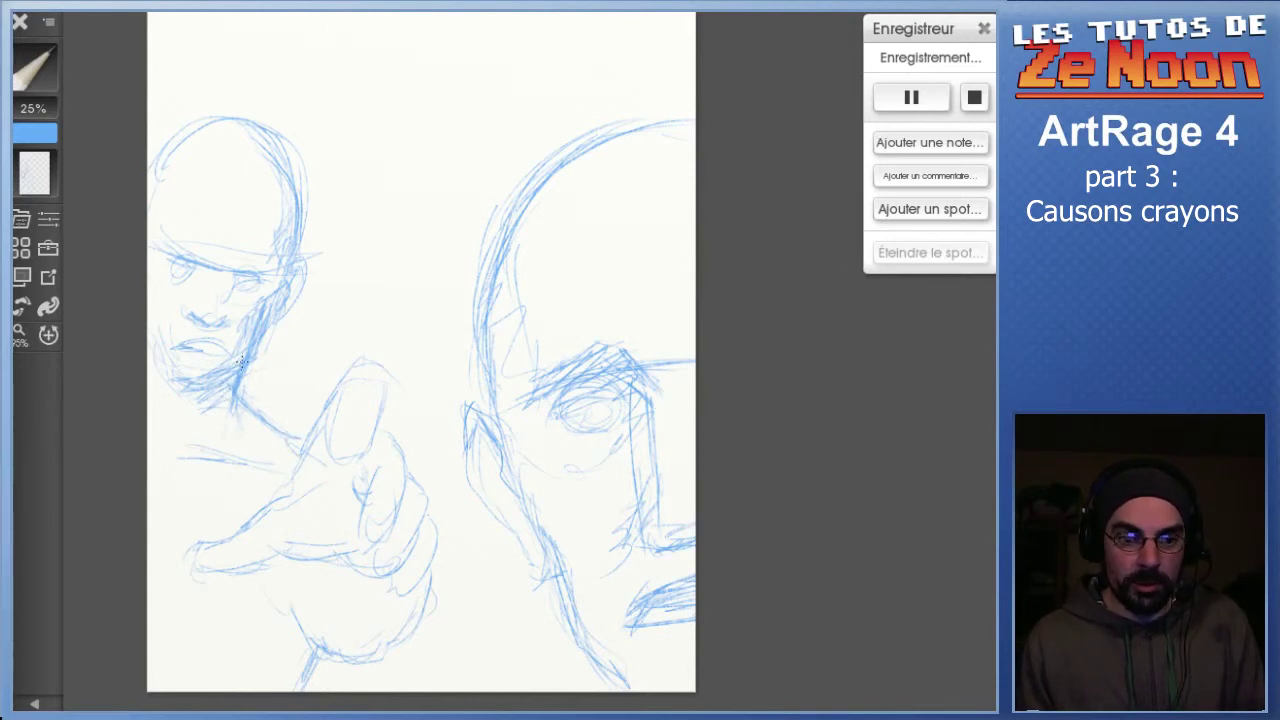
Add hatched shading to the small figure's neck and shoulder and to the large face's temple, ear and cheek
drag(213, 447, 287, 459)
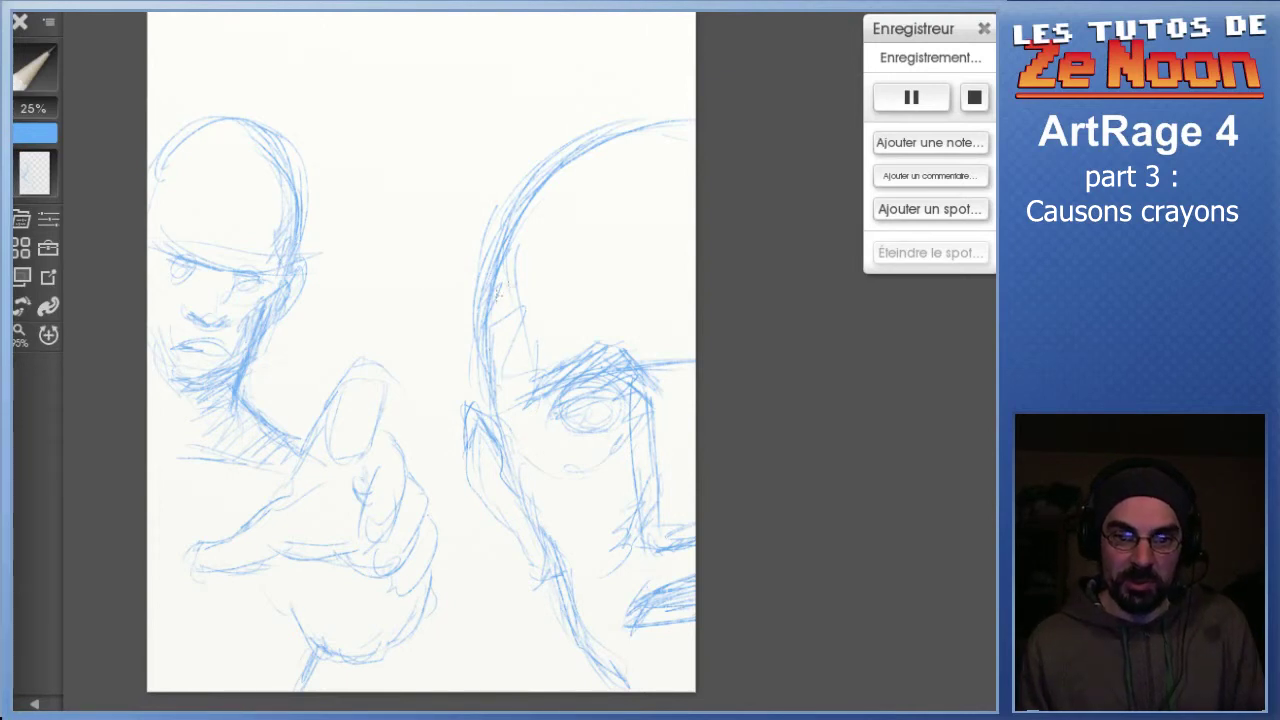
mouse_move(504, 304)
mouse_down()
mouse_move(494, 396)
mouse_move(507, 408)
mouse_up()
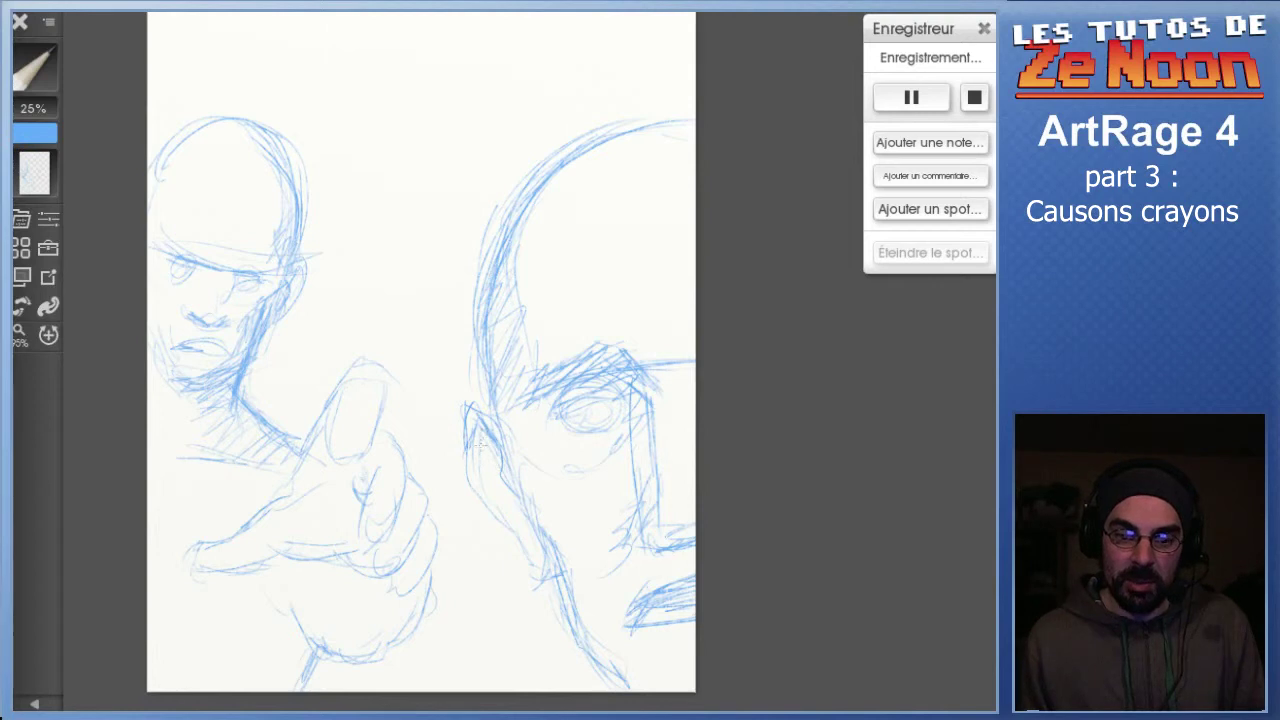
drag(514, 433, 563, 482)
mouse_move(522, 432)
mouse_down()
mouse_move(507, 486)
mouse_move(528, 503)
mouse_up()
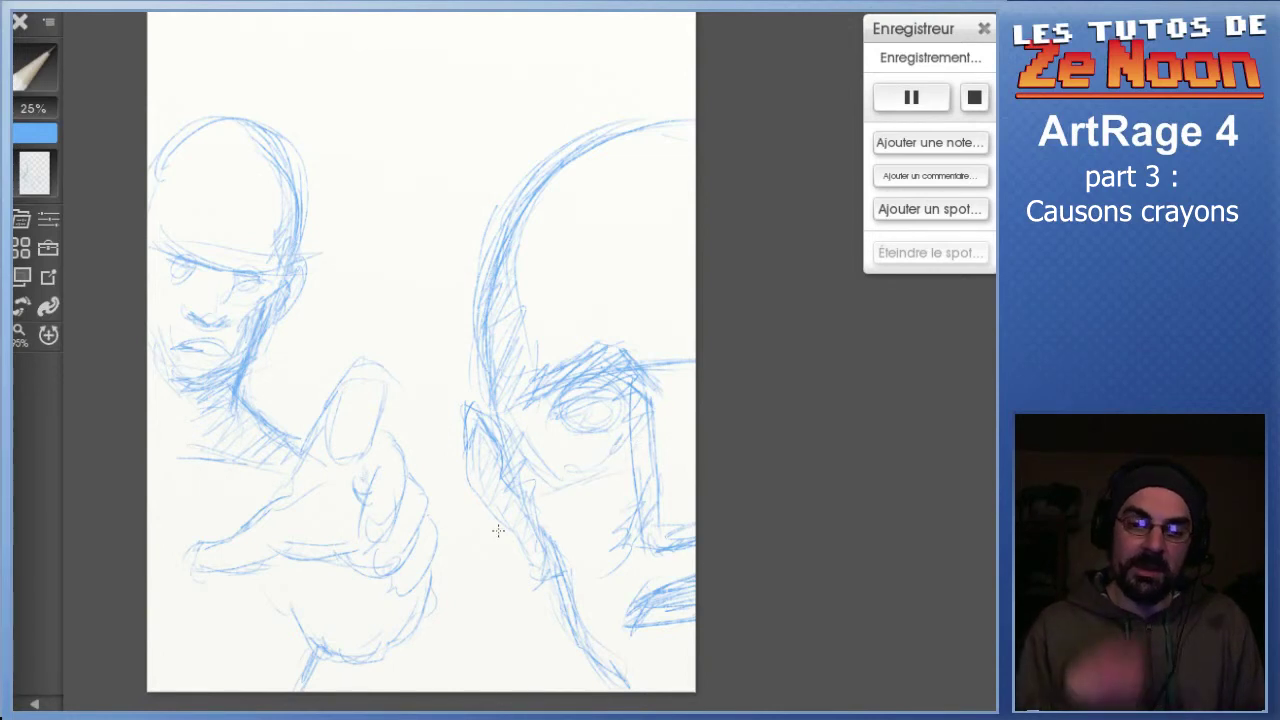
Strengthen the crown outlines of the small head and the large face
drag(150, 172, 258, 122)
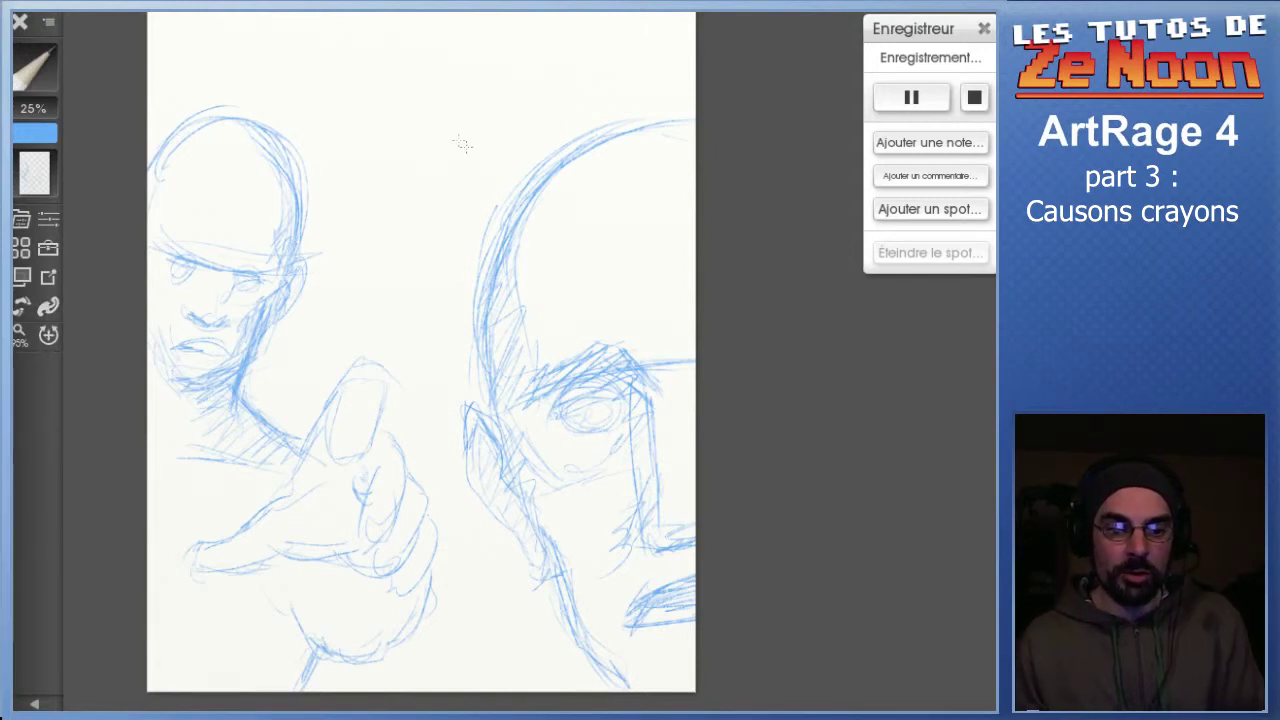
mouse_move(410, 123)
mouse_down()
mouse_move(423, 180)
mouse_move(463, 240)
mouse_move(467, 189)
mouse_up()
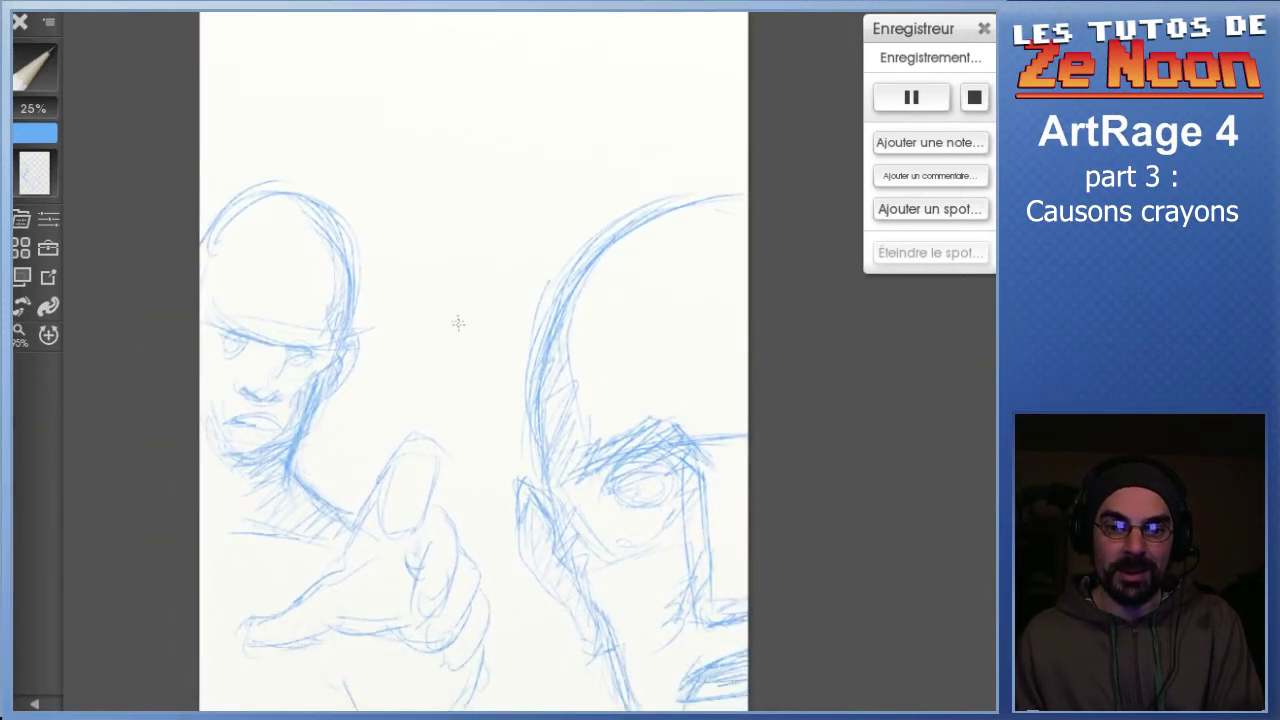
drag(451, 397, 444, 337)
mouse_move(496, 185)
mouse_down()
mouse_move(486, 197)
mouse_move(509, 263)
mouse_up()
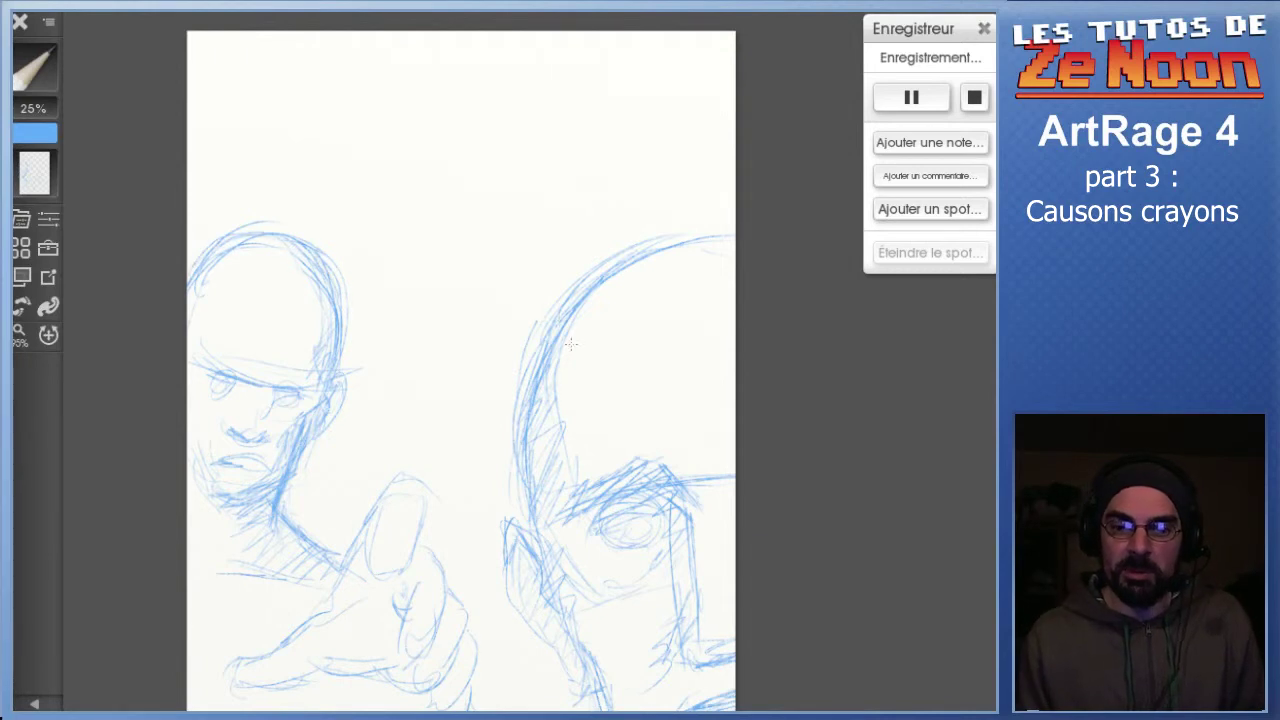
drag(662, 252, 738, 245)
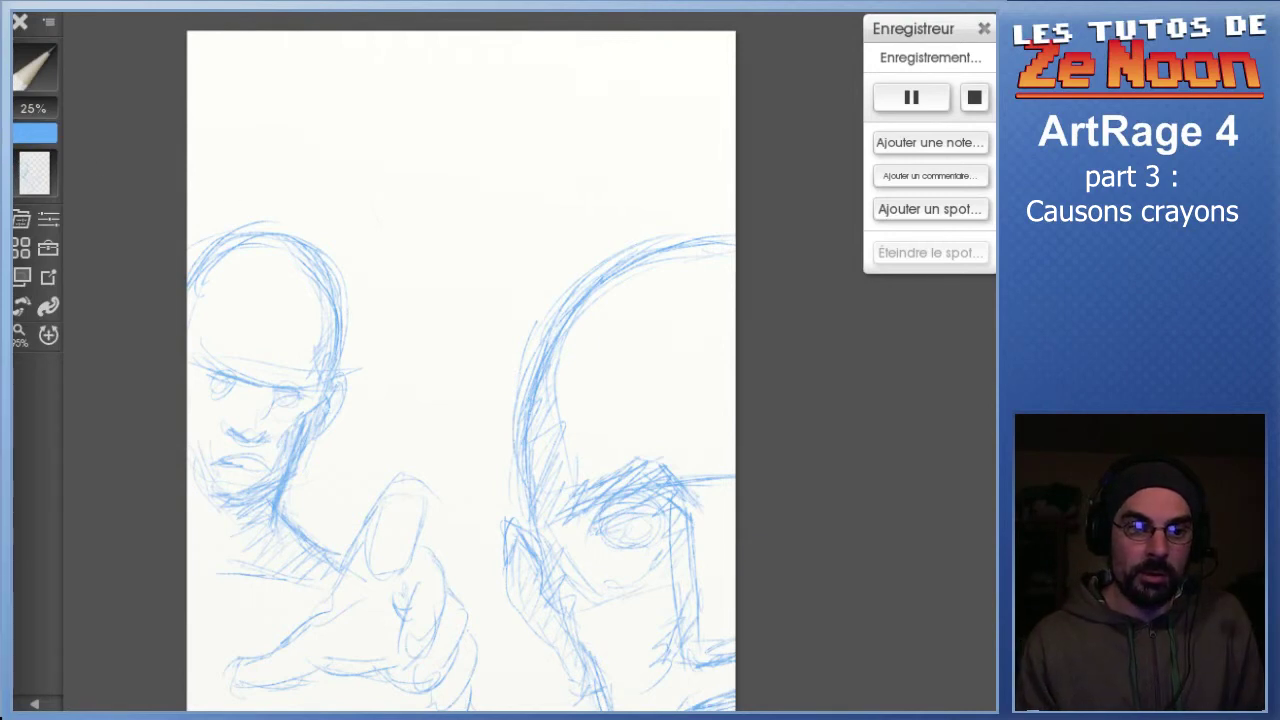
Select the empty layer above the small figure's layer and sketch a small head oval over the large face's skull outline
click(48, 219)
click(48, 219)
click(36, 173)
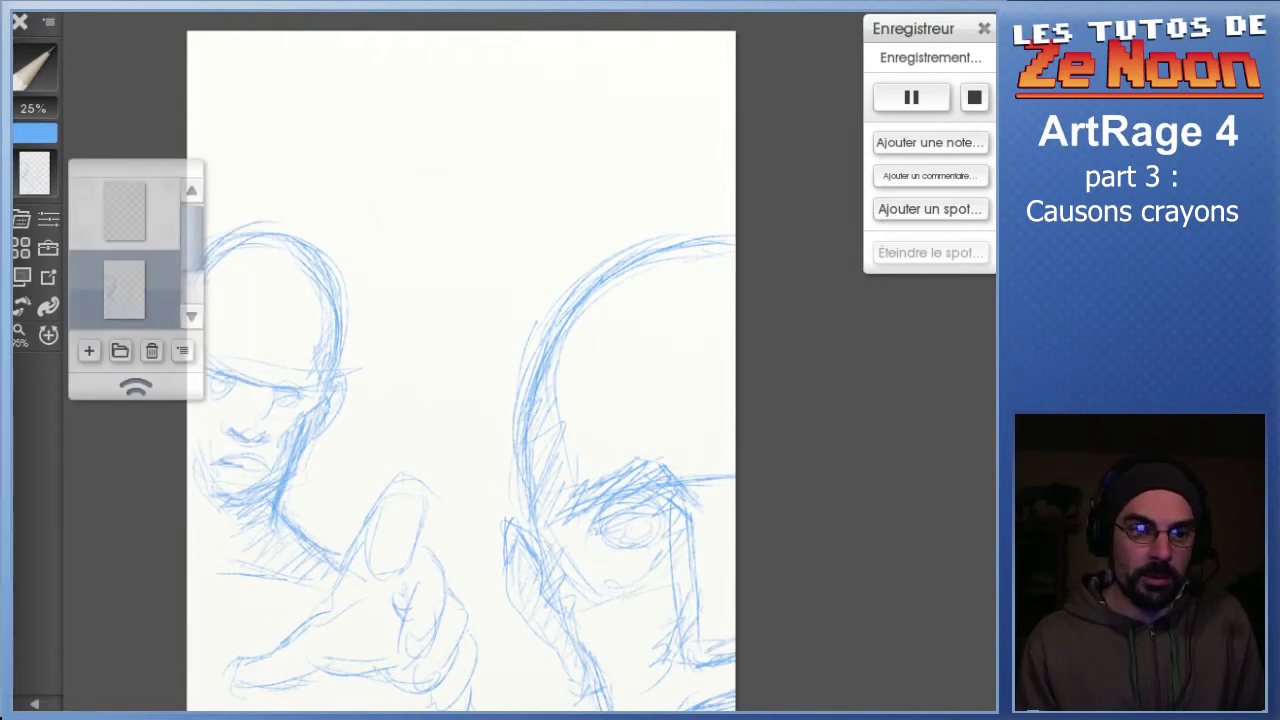
mouse_move(192, 238)
mouse_down()
mouse_move(192, 273)
mouse_move(192, 238)
mouse_up()
click(124, 218)
mouse_move(124, 218)
drag(532, 288, 533, 230)
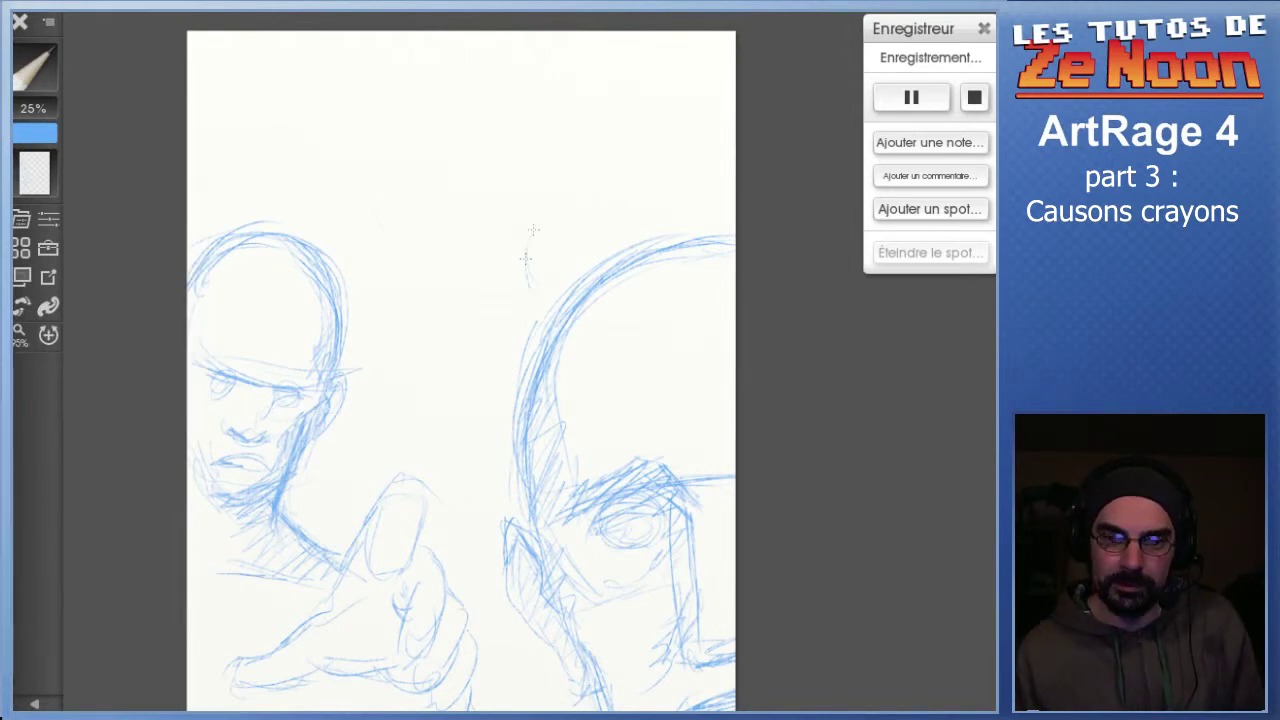
drag(528, 275, 590, 262)
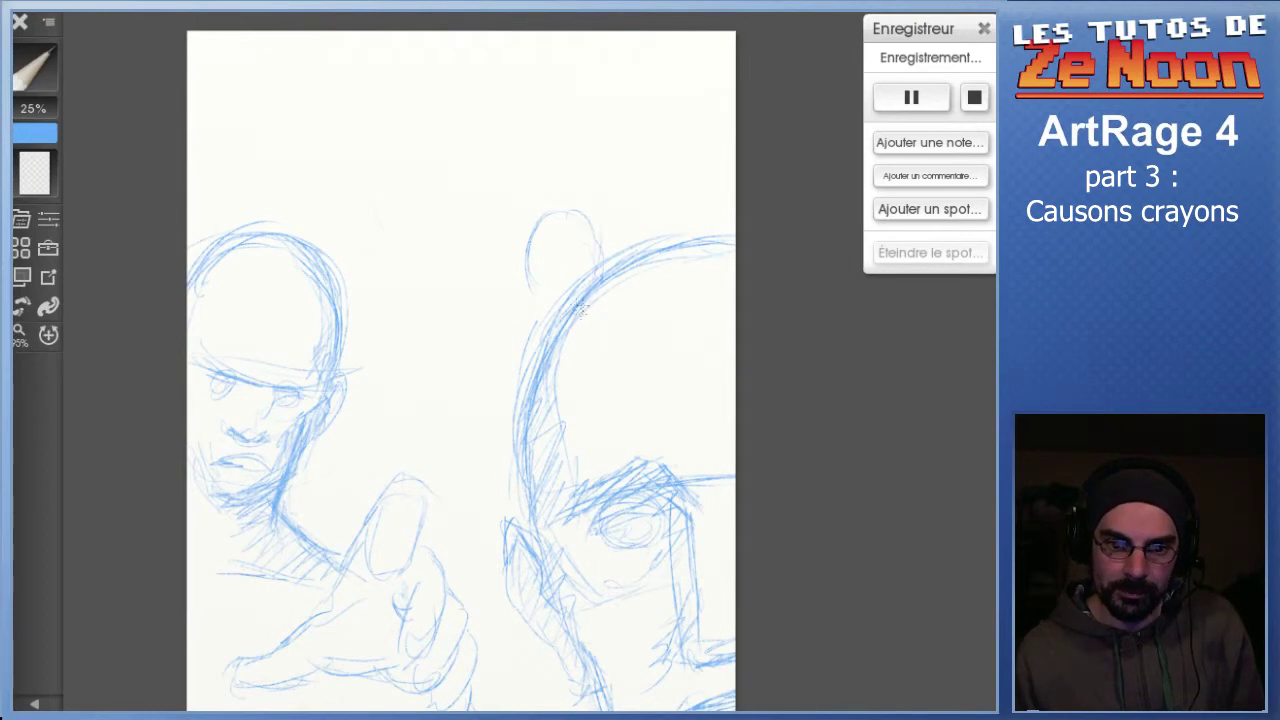
Lower the opacity of the small figure's layer, restore it to full, and open and dismiss that layer's options
click(35, 174)
drag(191, 236, 191, 274)
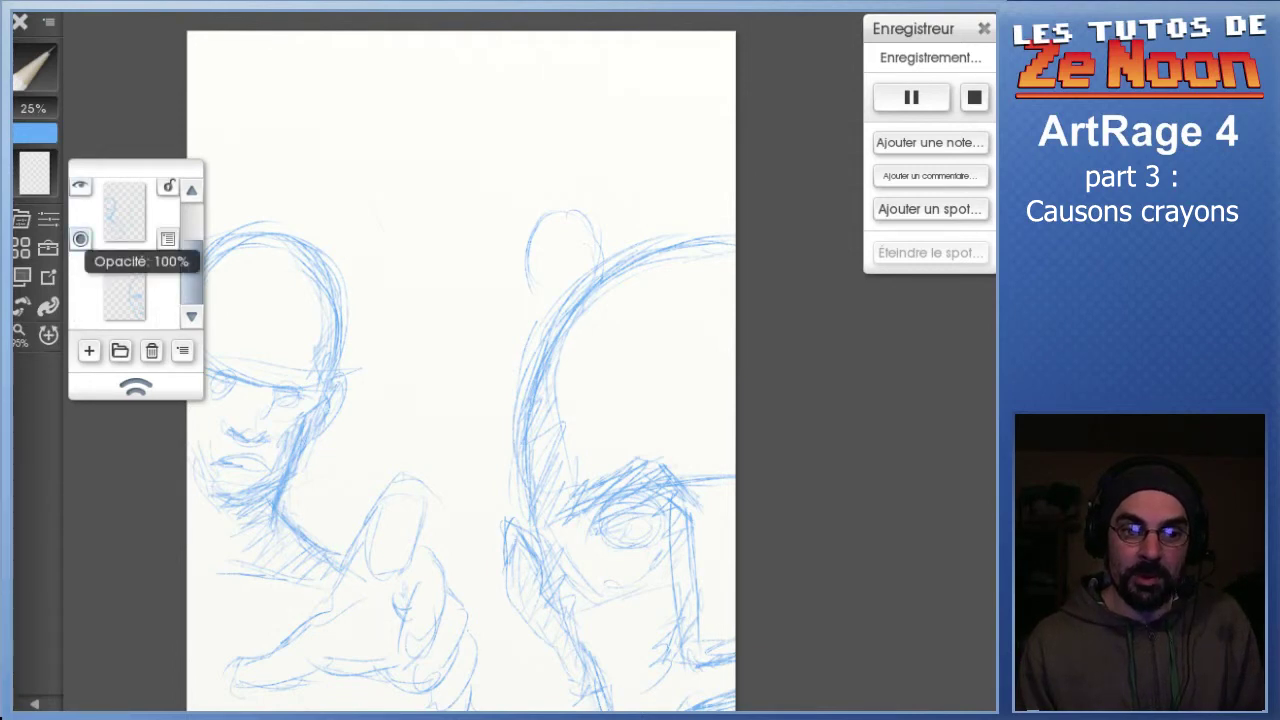
drag(81, 239, 68, 241)
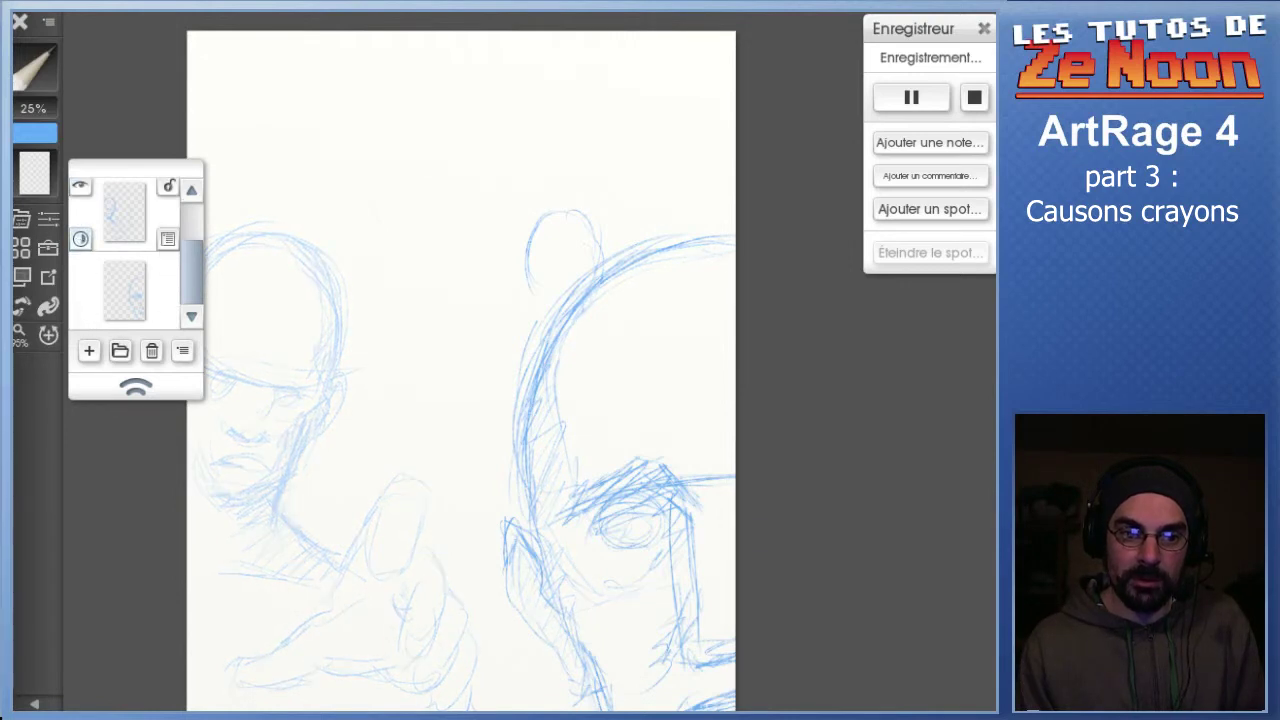
mouse_move(81, 239)
mouse_down()
mouse_move(68, 241)
mouse_move(96, 239)
mouse_up()
click(167, 238)
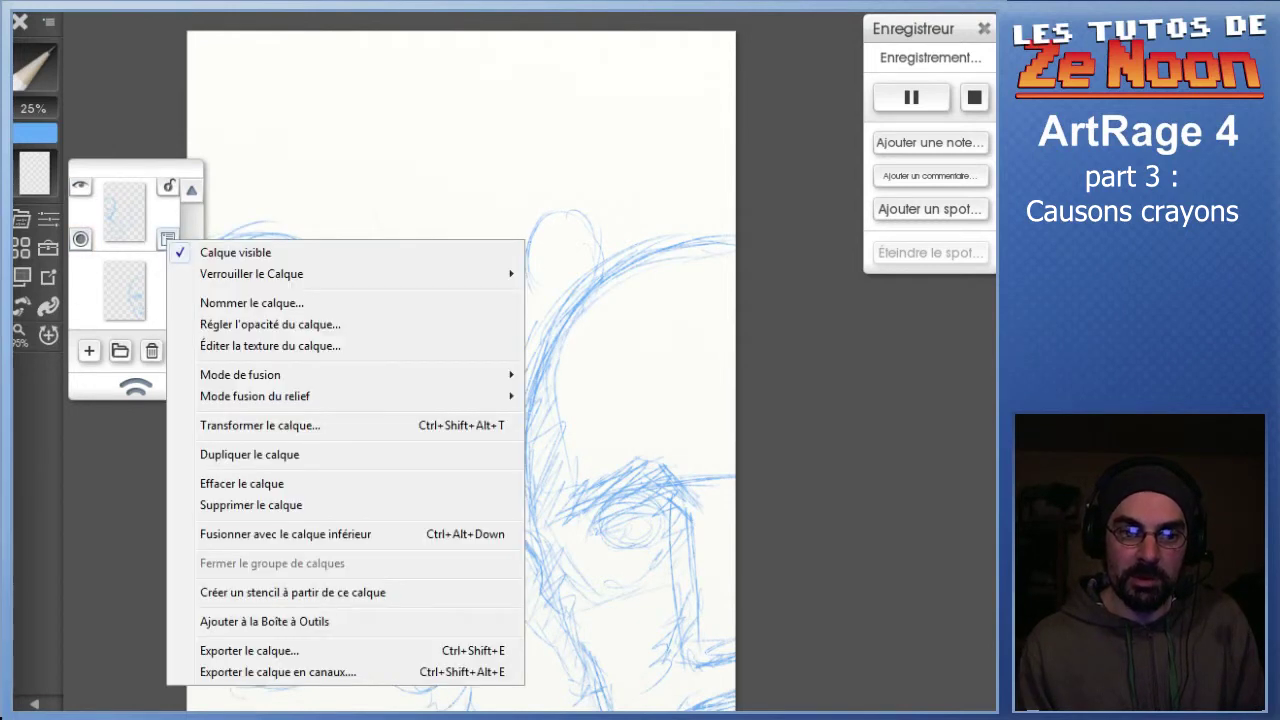
key(Escape)
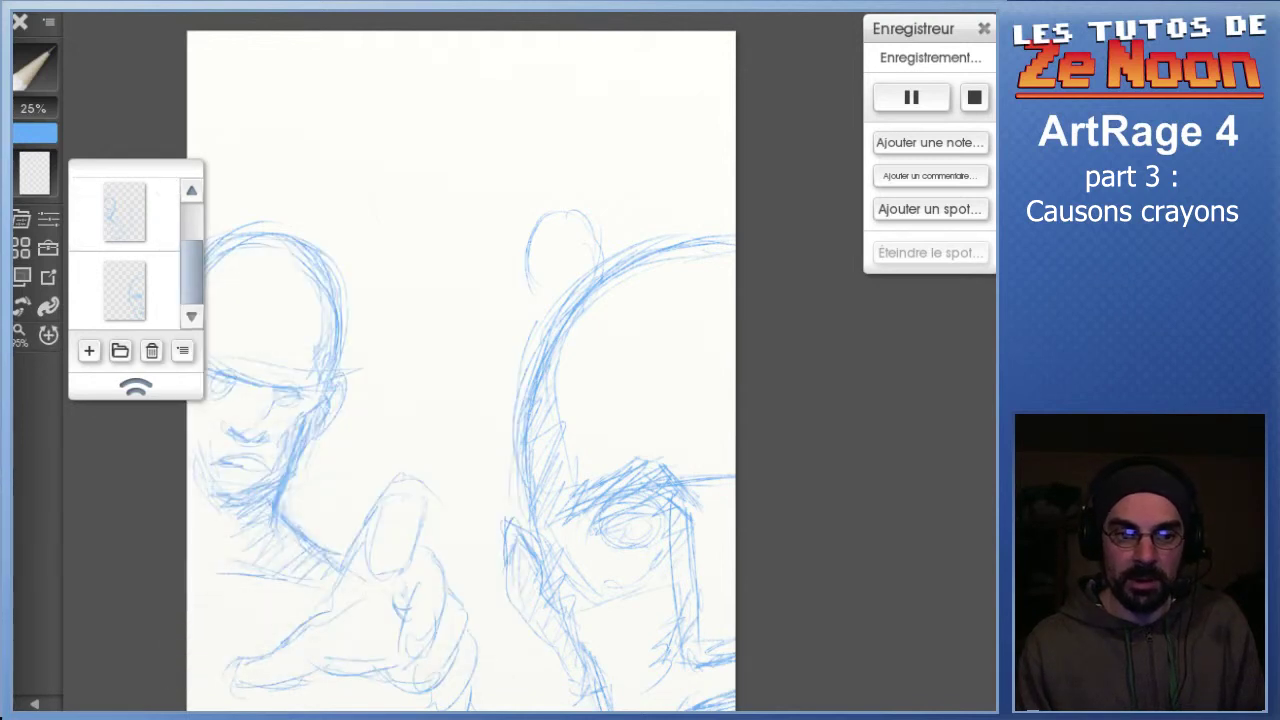
Hide the large face's layer and the small figure's layer
click(81, 264)
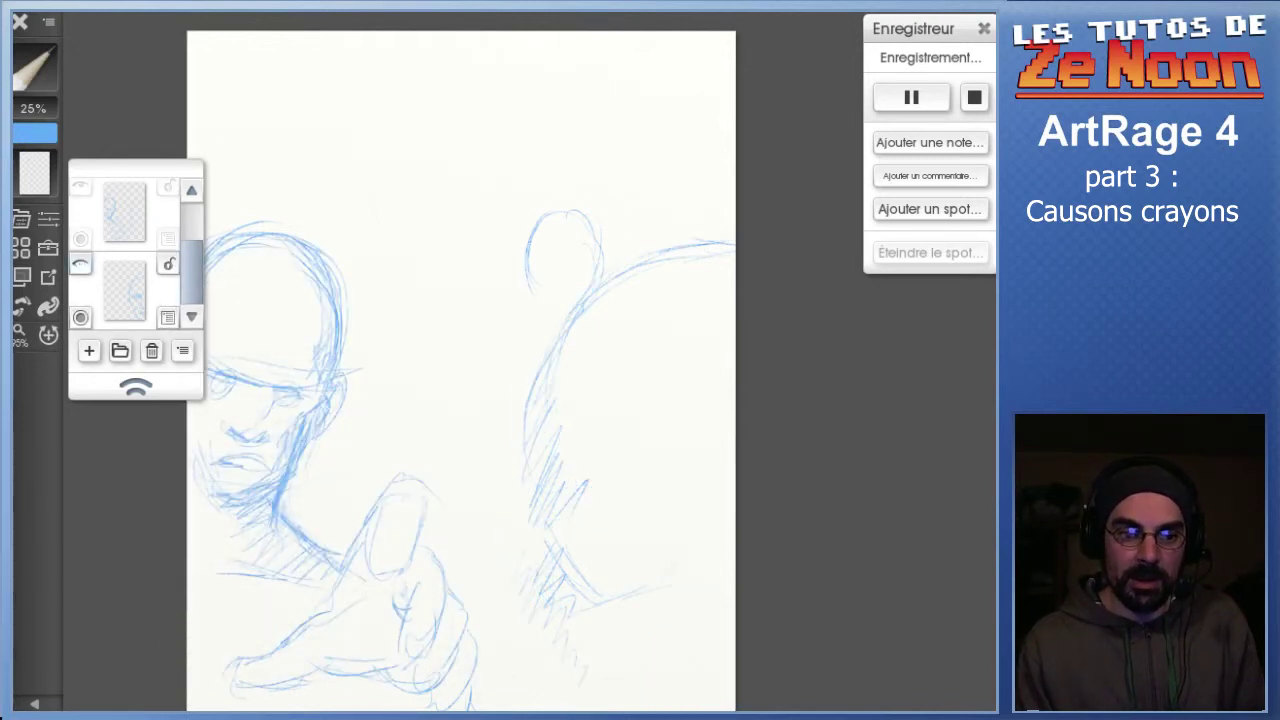
click(81, 187)
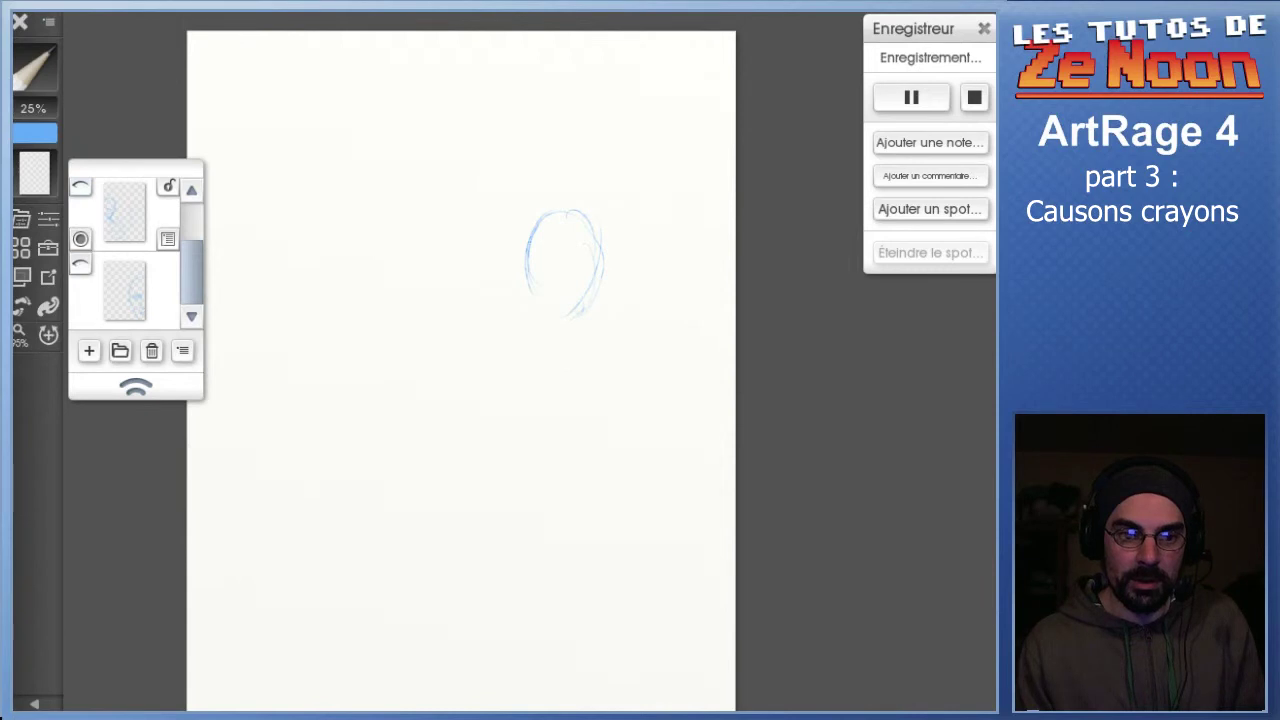
Show the small figure's layer, switch to the Eraser, set its size to 56% and check its pressure and consistency settings
click(81, 187)
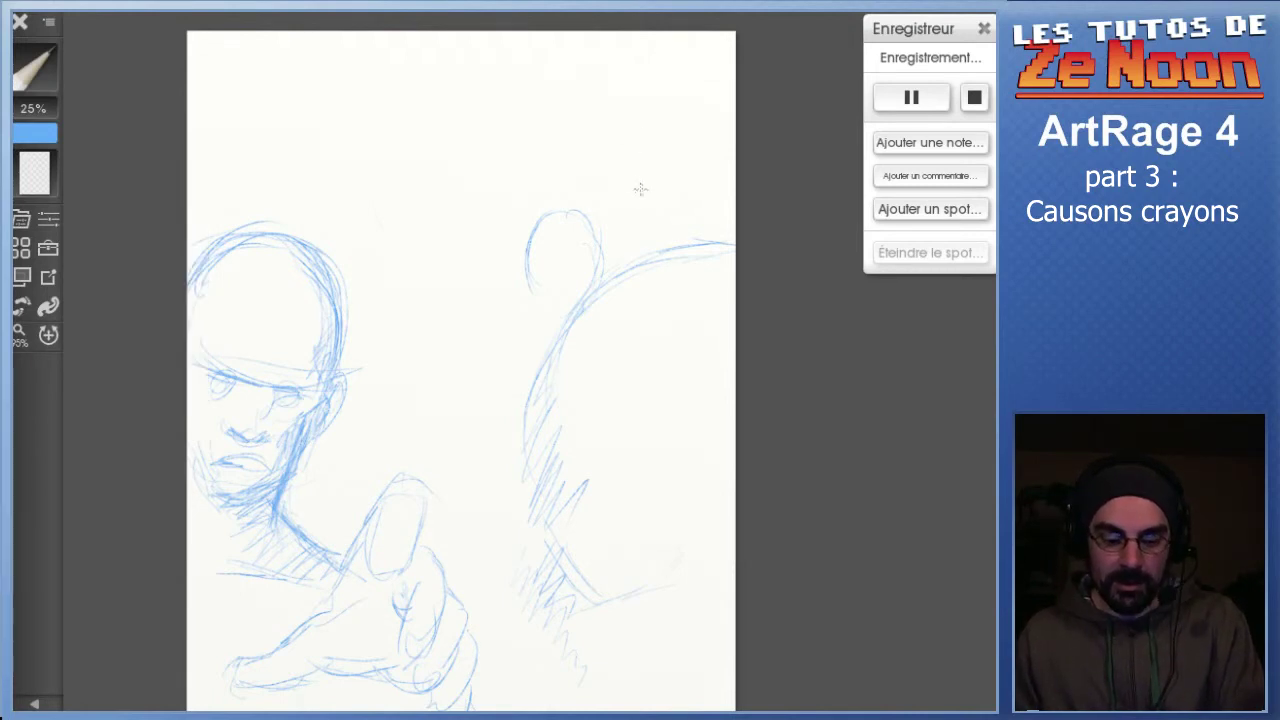
key(e)
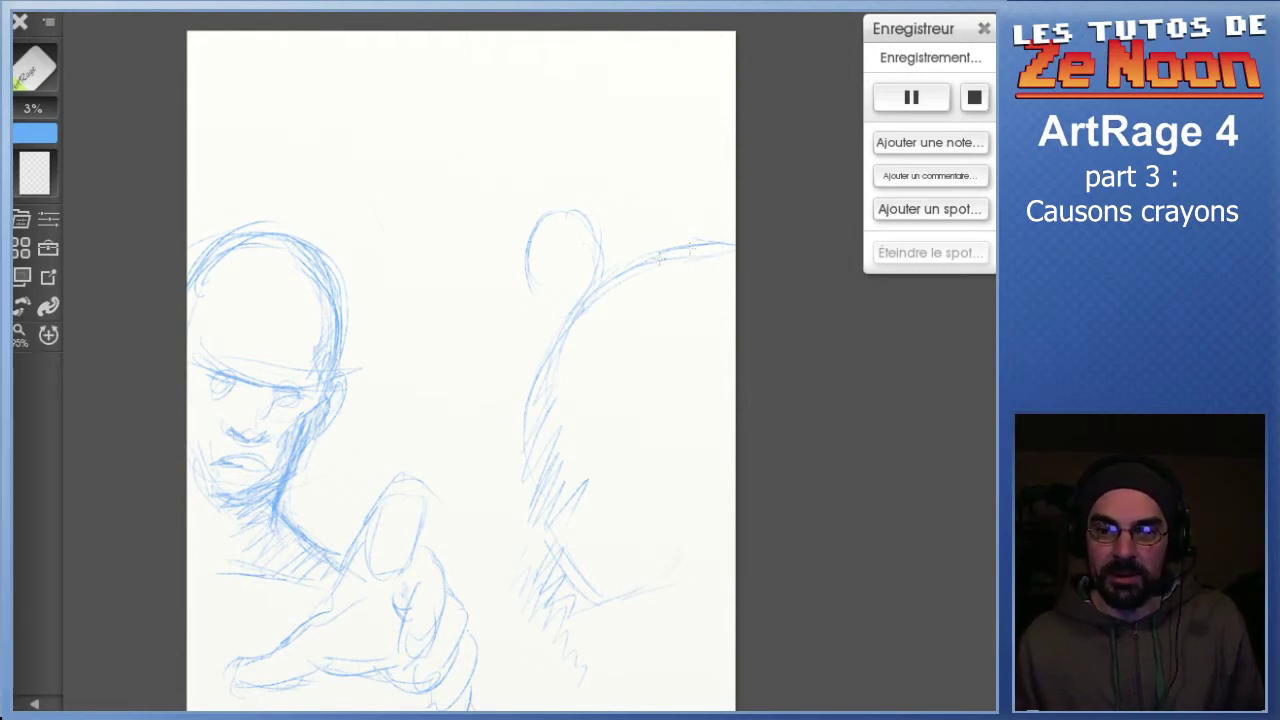
key(bracketleft)
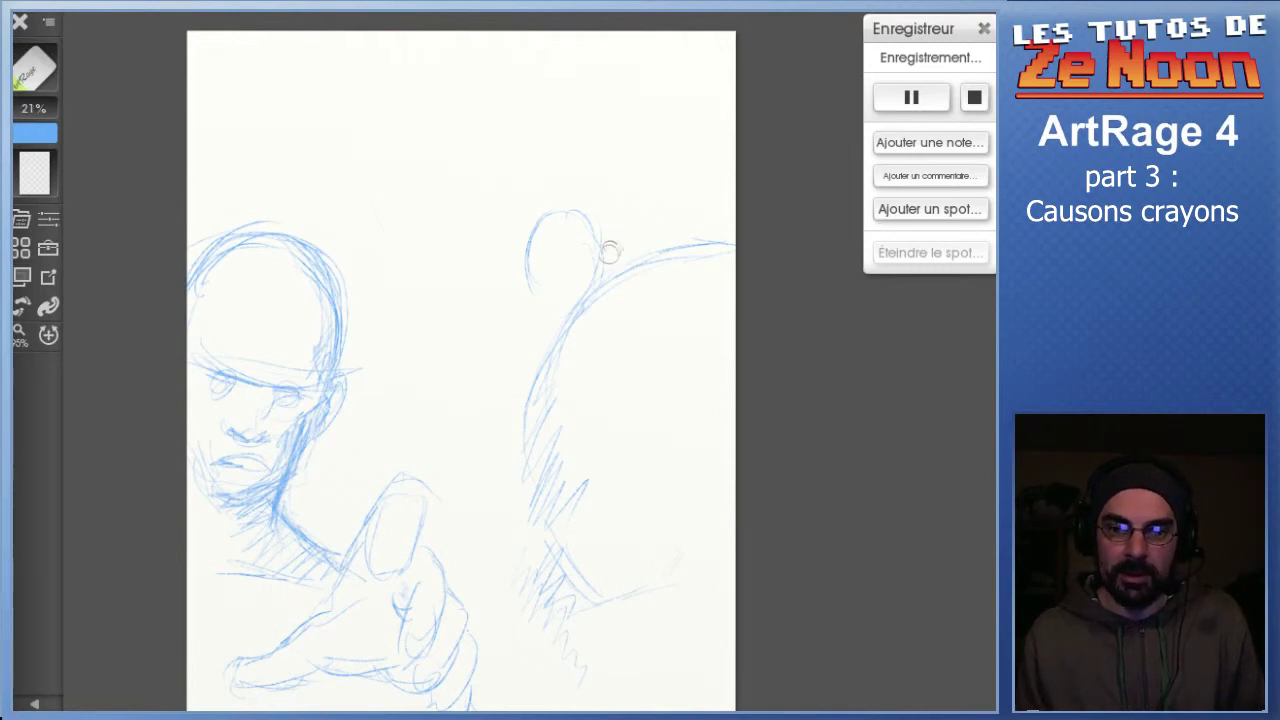
key(bracketright)
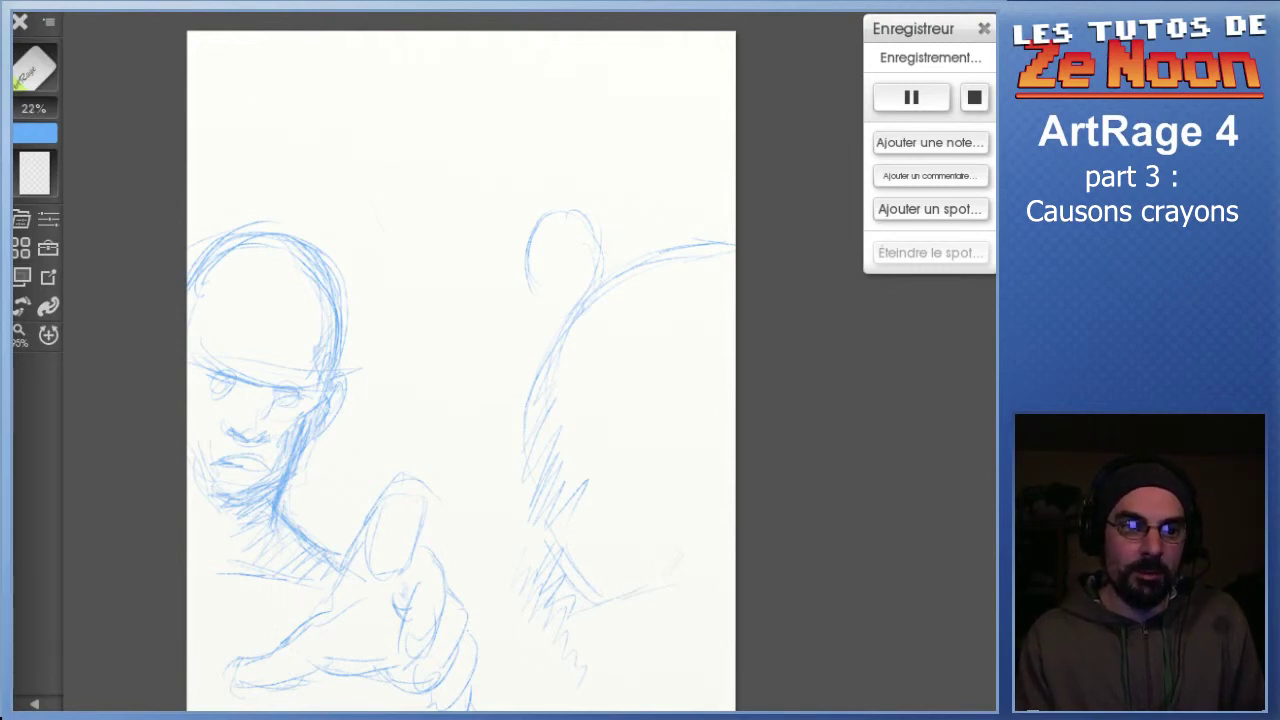
click(34, 108)
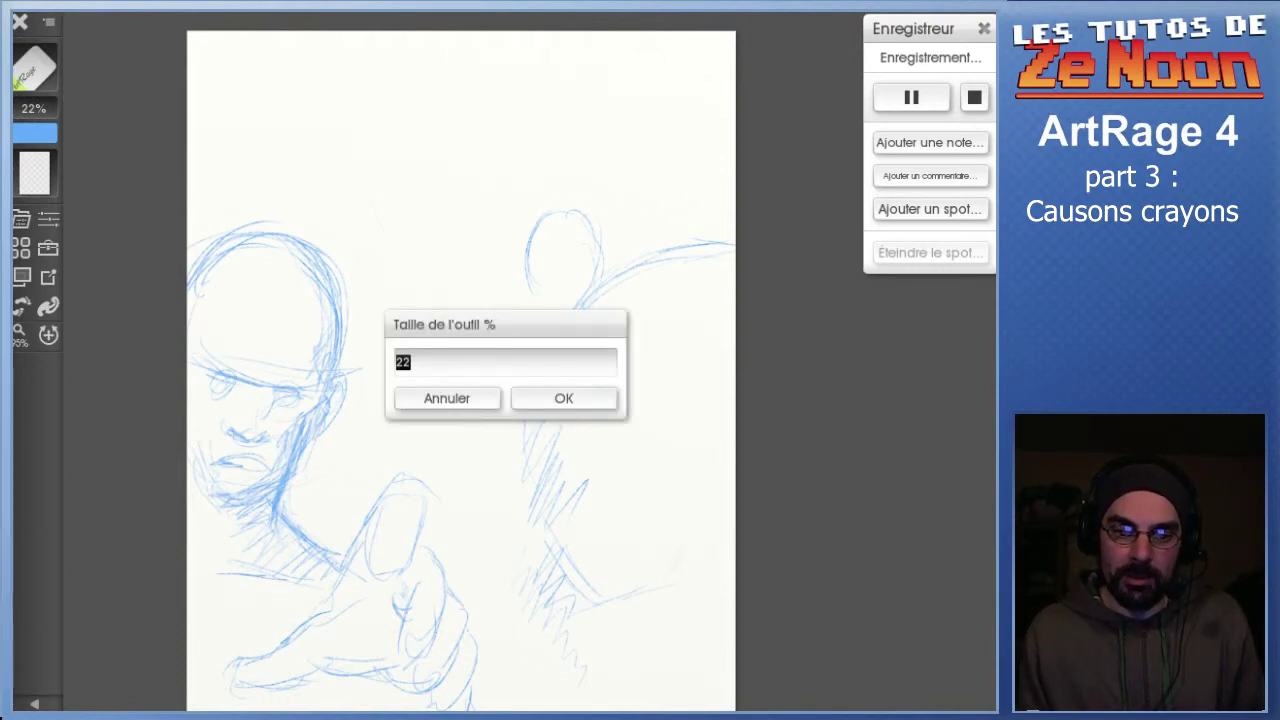
key(Return)
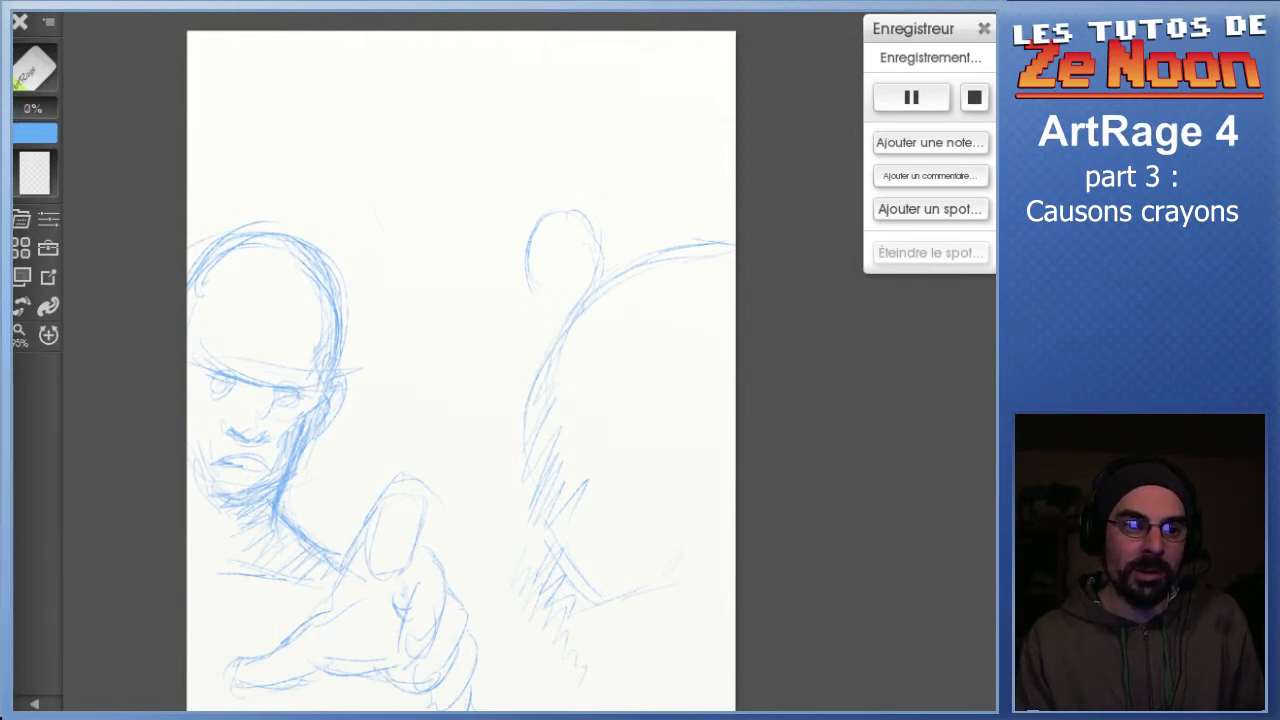
drag(34, 108, 72, 108)
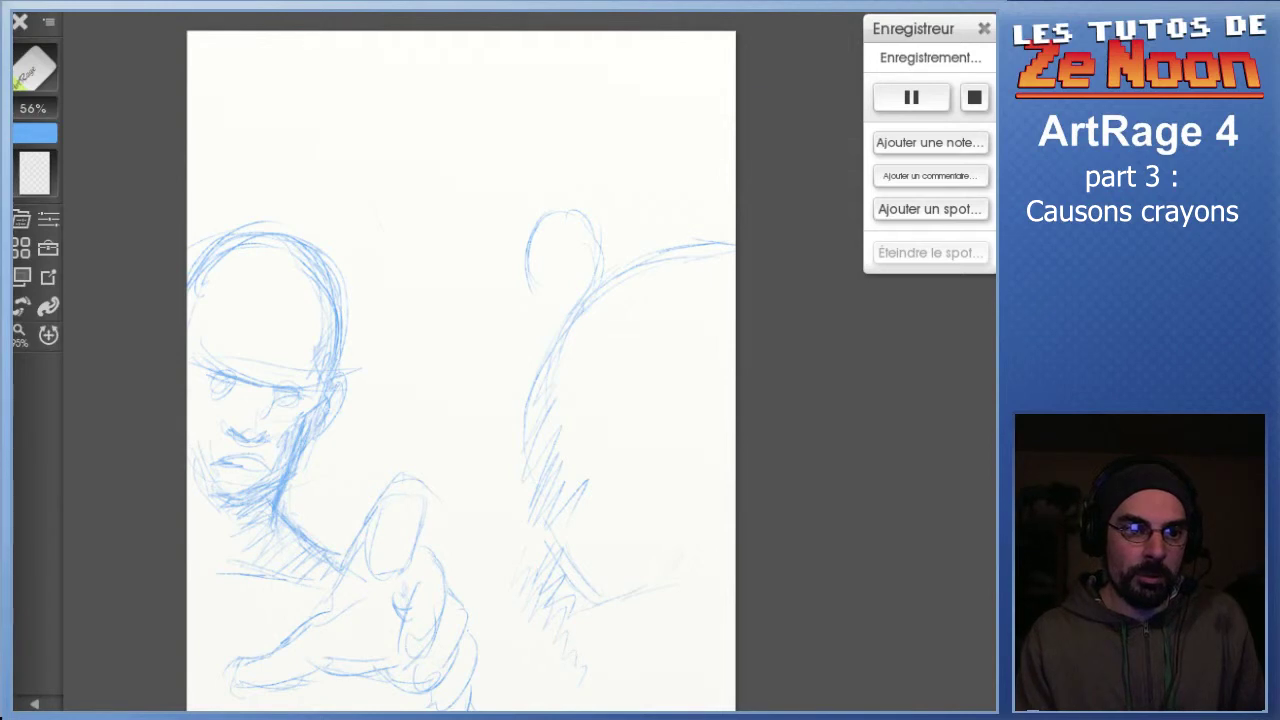
click(48, 219)
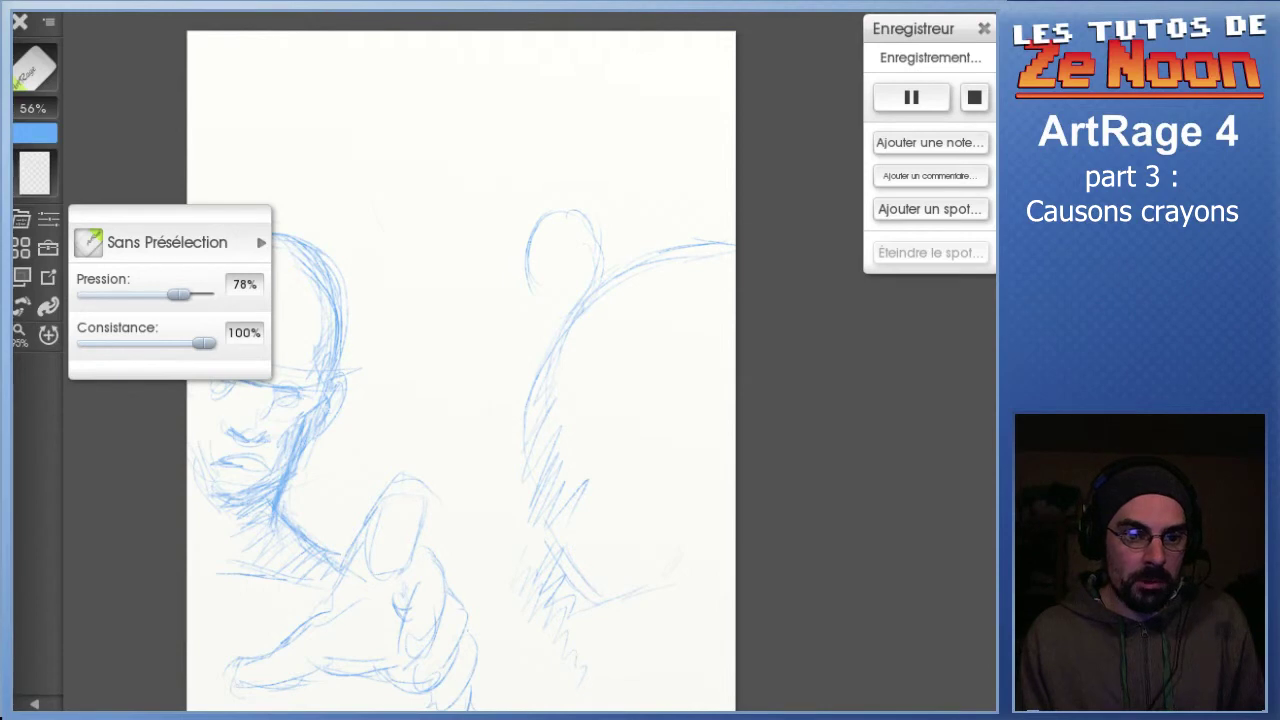
click(129, 53)
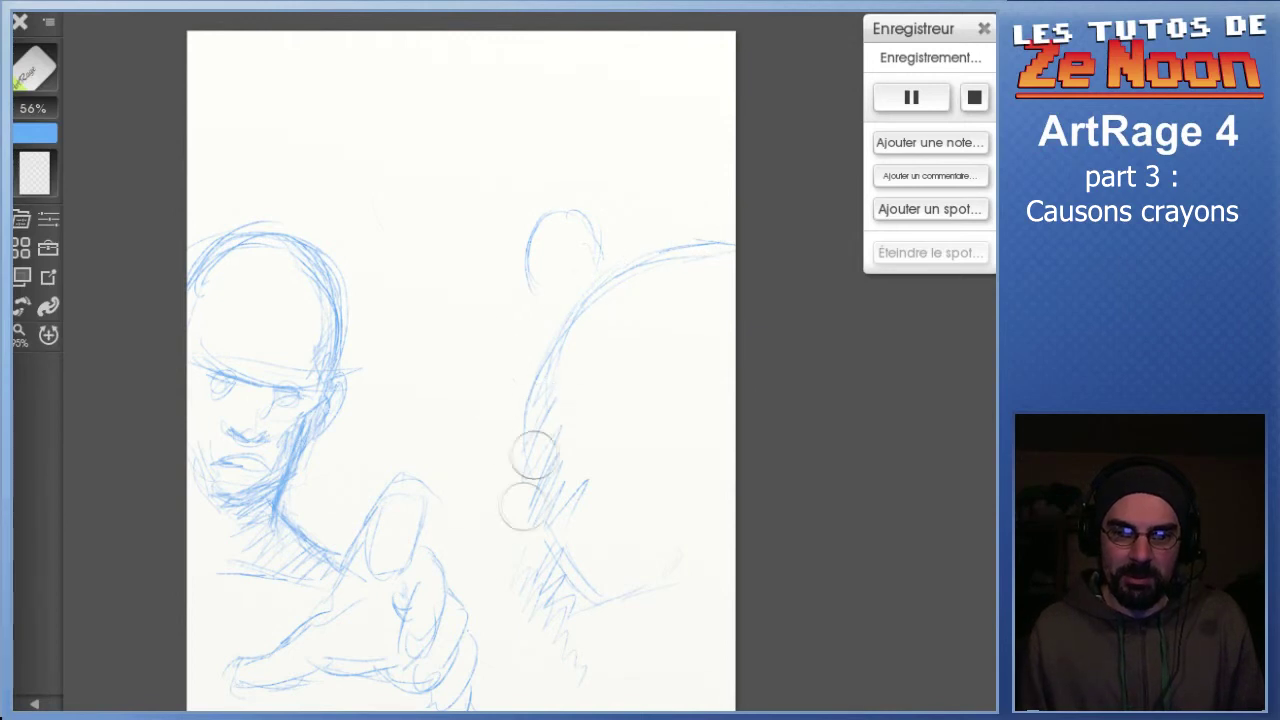
Select the small figure's layer and erase the stray skull curve and hatching beside the outstretched hand
click(35, 174)
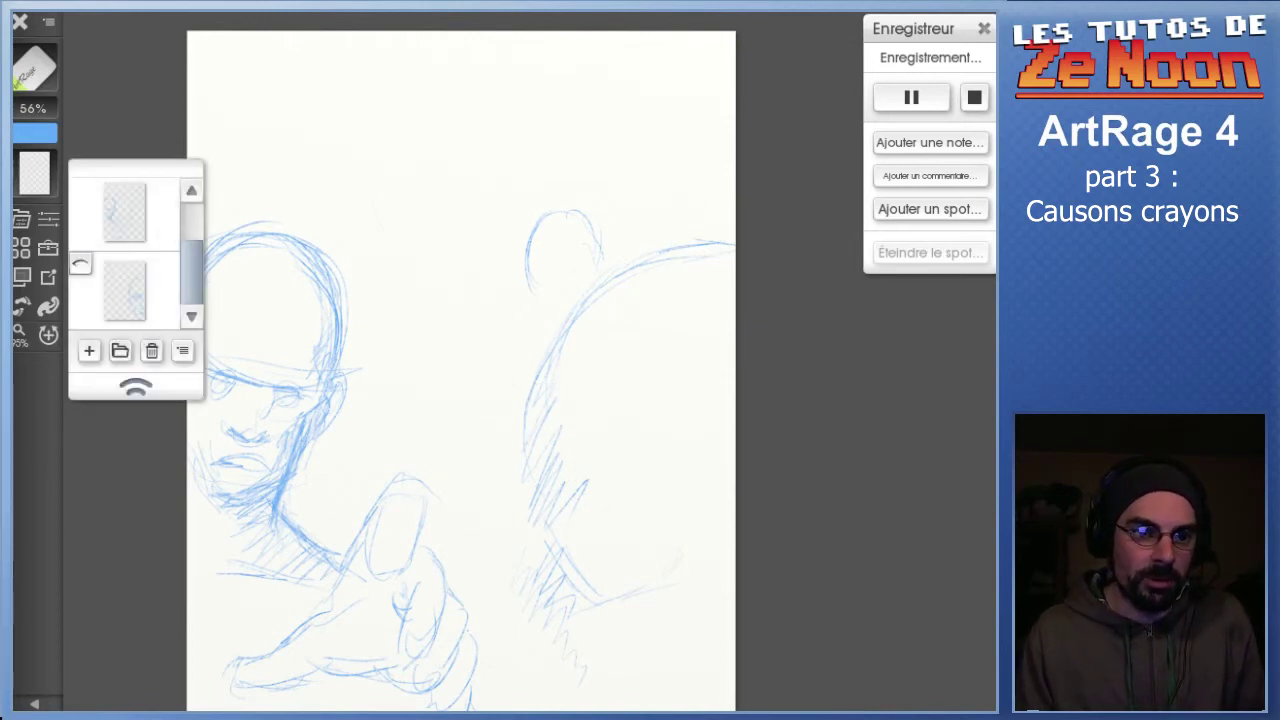
mouse_move(192, 272)
mouse_down()
mouse_move(192, 232)
mouse_move(192, 250)
mouse_up()
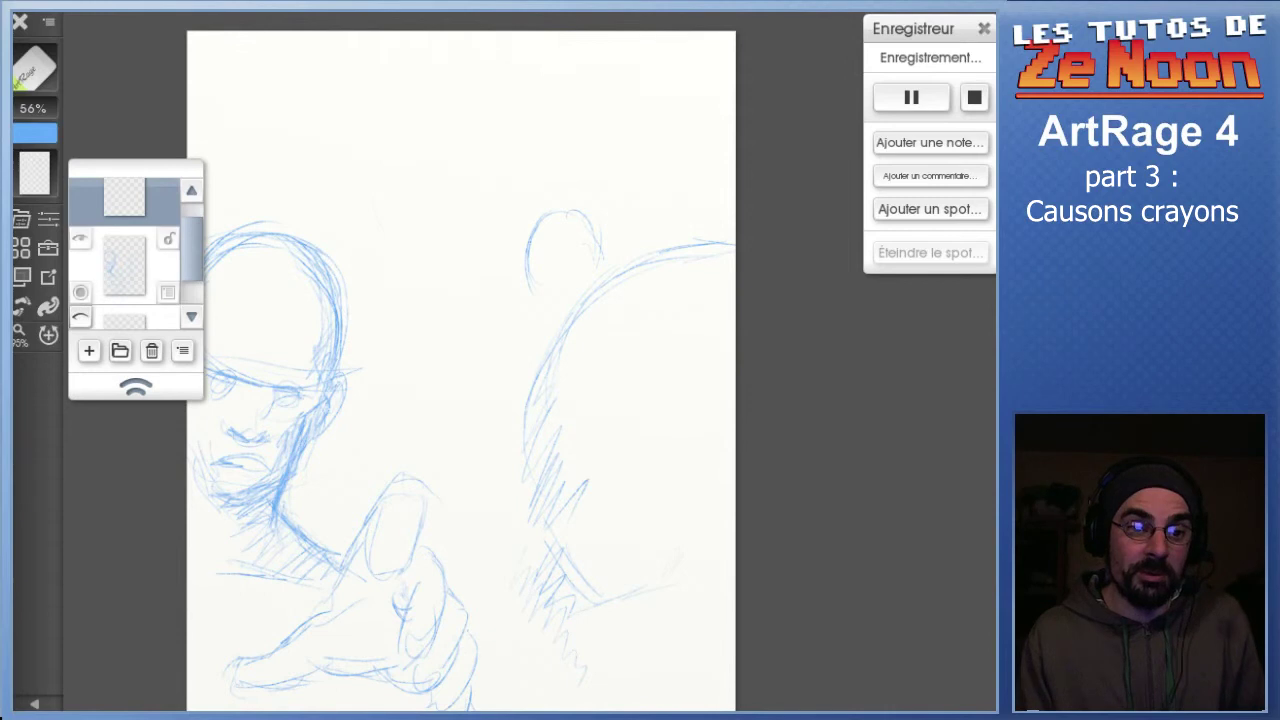
click(125, 266)
mouse_move(542, 334)
mouse_down()
mouse_move(705, 251)
mouse_move(703, 238)
mouse_move(580, 308)
mouse_move(527, 366)
mouse_move(556, 337)
mouse_move(486, 528)
mouse_move(507, 536)
mouse_move(523, 589)
mouse_move(563, 643)
mouse_move(605, 569)
mouse_move(600, 657)
mouse_move(648, 611)
mouse_move(664, 633)
mouse_move(579, 607)
mouse_move(576, 434)
mouse_move(531, 525)
mouse_up()
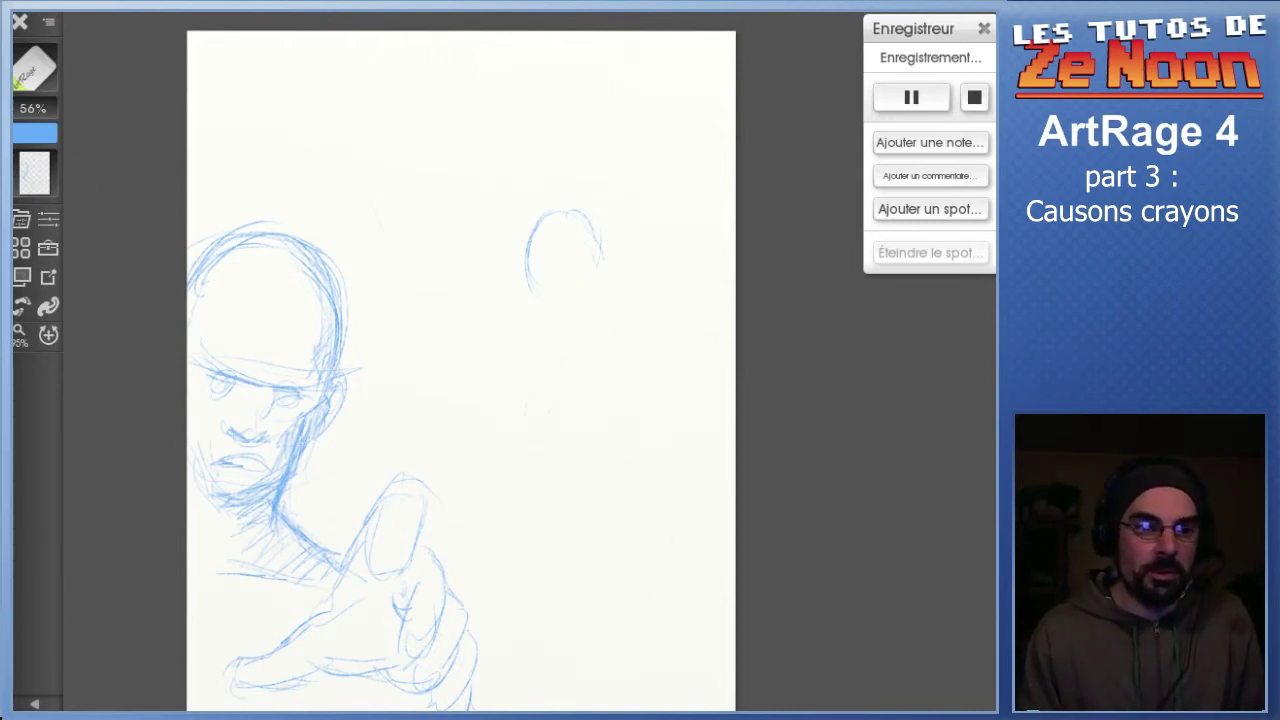
Hide the small figure's layer and select the layer holding the small head oval
click(34, 172)
drag(191, 248, 191, 233)
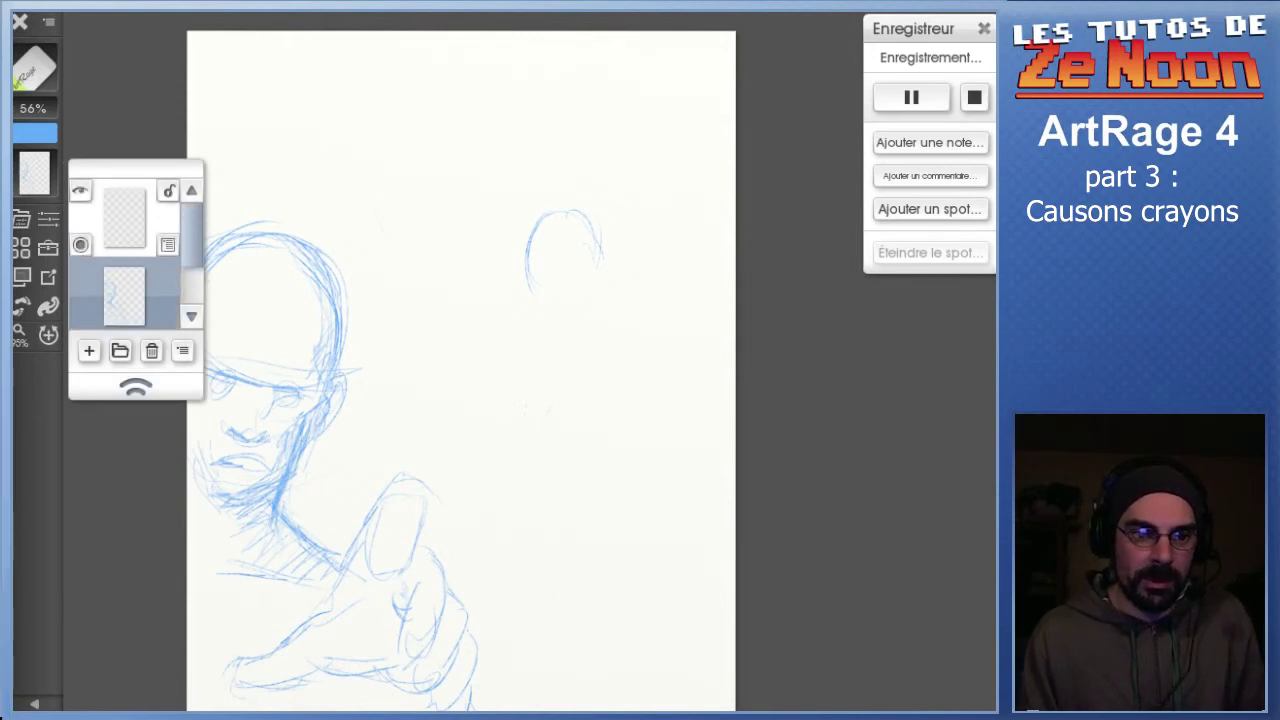
click(79, 269)
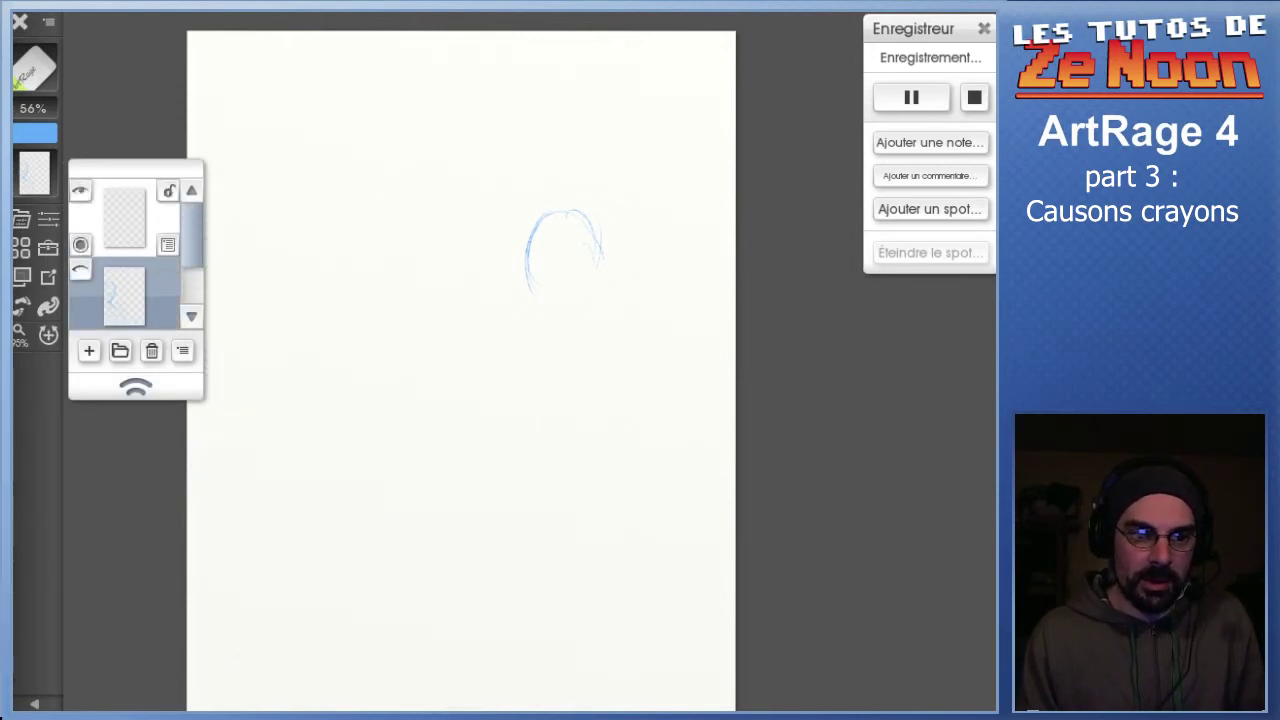
click(124, 217)
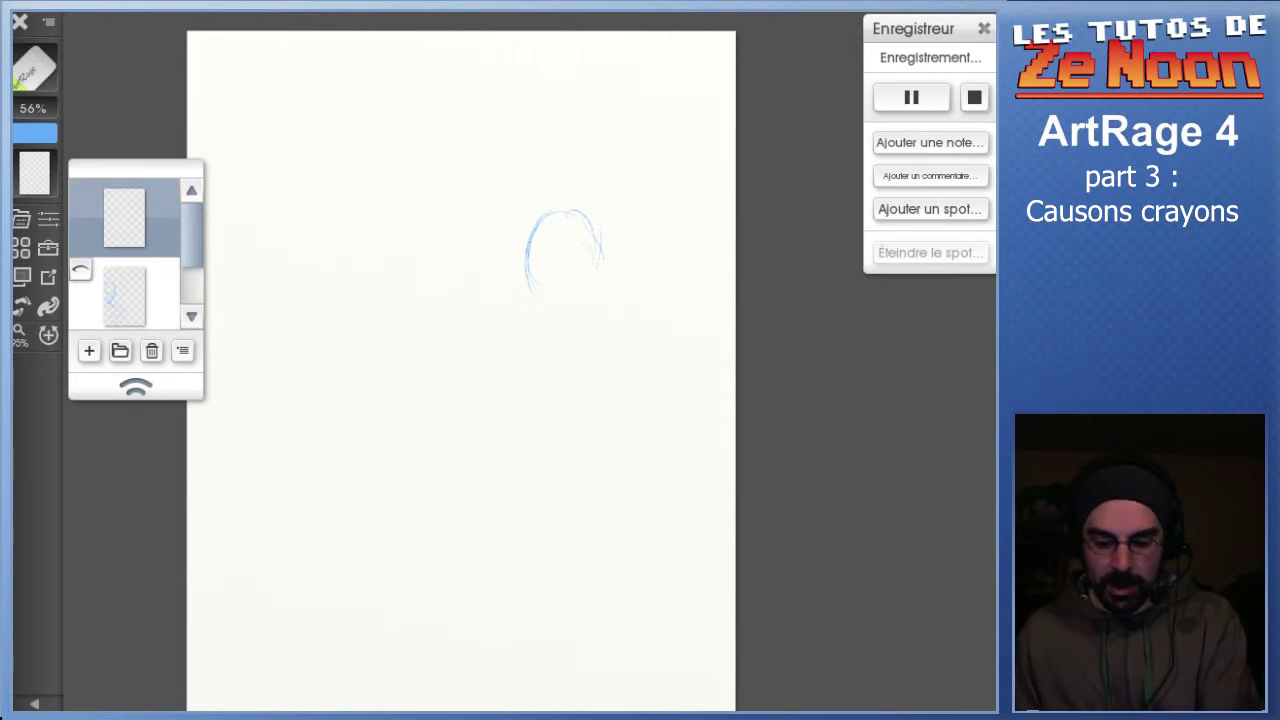
click(142, 39)
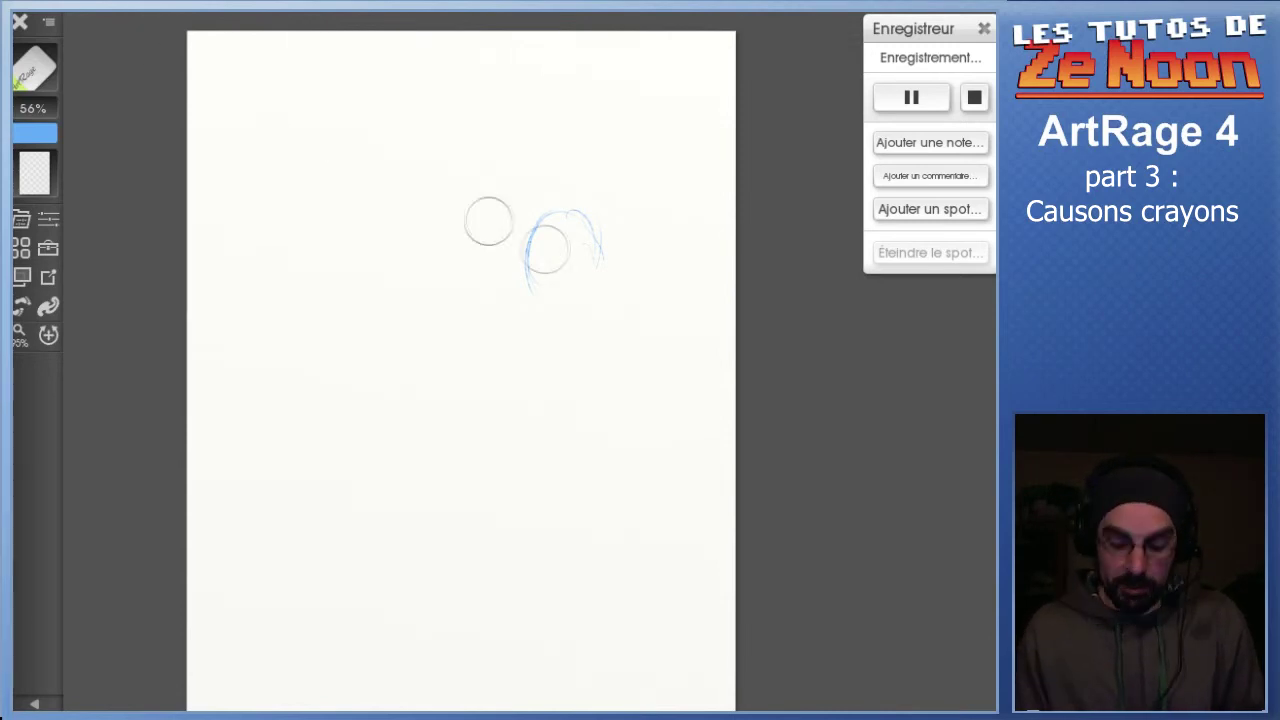
Switch to the Pencil, complete the small head's outline, and sketch its eye band, nose, mouth and ears
key(p)
mouse_move(536, 291)
mouse_down()
mouse_move(555, 253)
mouse_move(522, 287)
mouse_move(567, 214)
mouse_move(529, 240)
mouse_move(603, 254)
mouse_move(570, 208)
mouse_move(595, 285)
mouse_move(588, 340)
mouse_move(527, 293)
mouse_move(557, 342)
mouse_move(542, 326)
mouse_move(577, 345)
mouse_up()
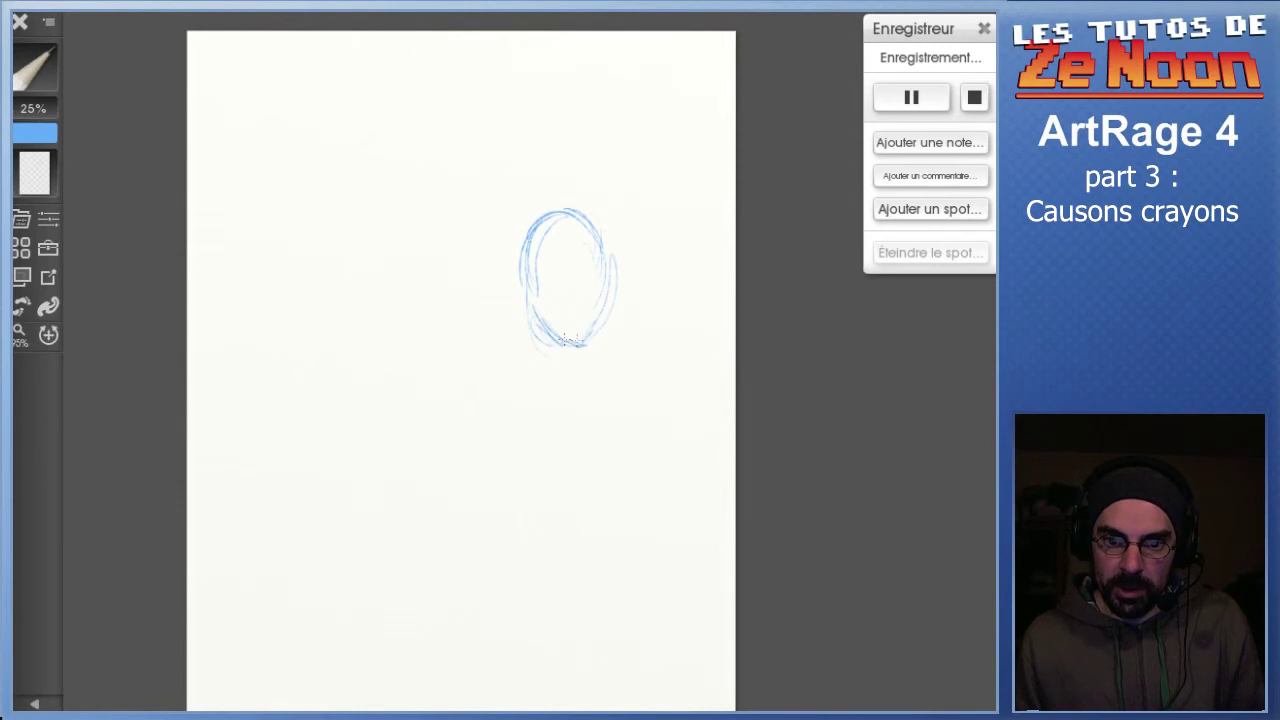
mouse_move(530, 291)
mouse_down()
mouse_move(616, 288)
mouse_move(571, 288)
mouse_move(606, 272)
mouse_move(558, 289)
mouse_up()
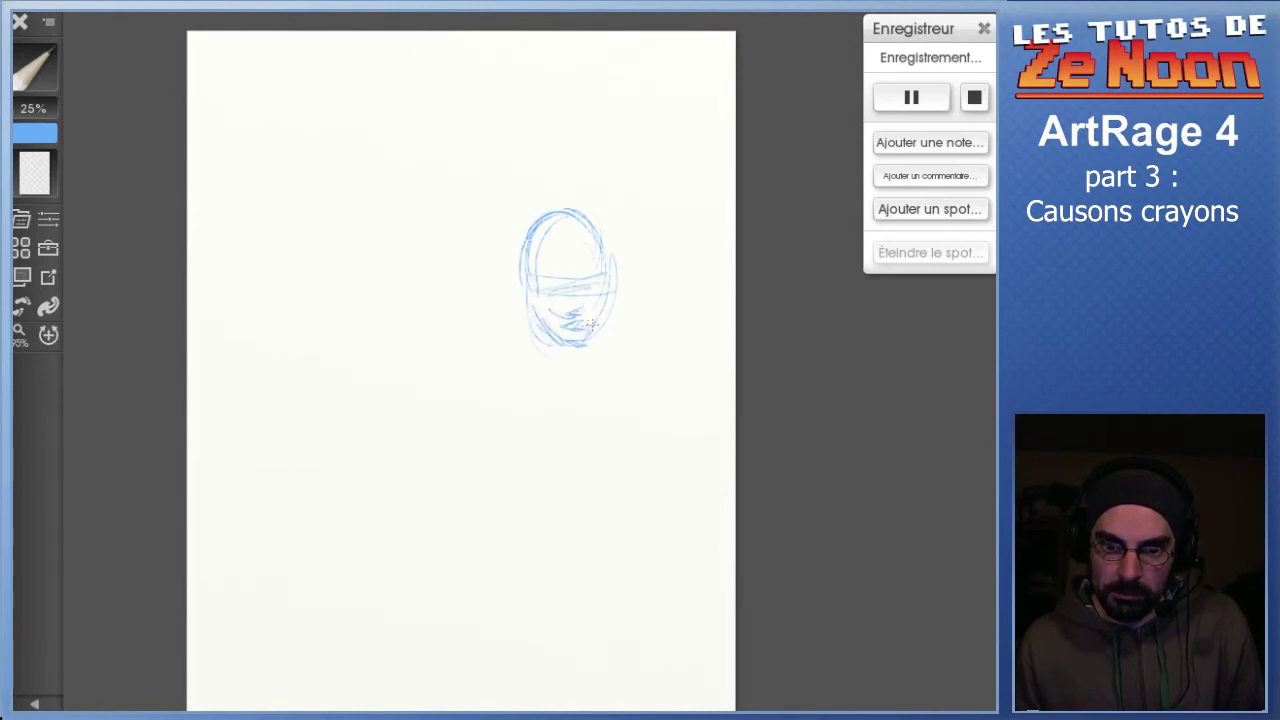
drag(515, 281, 610, 286)
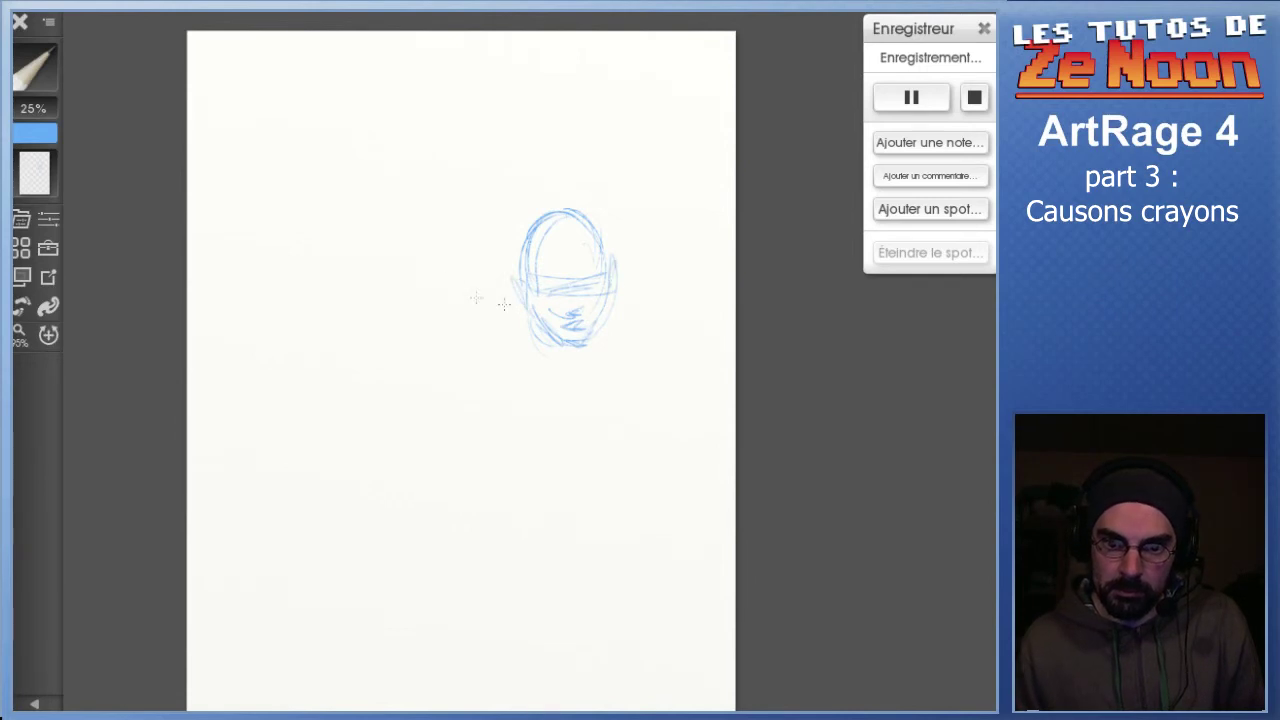
Sketch the neck, sloping shoulders and both outer arm lines below the head
drag(540, 346, 491, 380)
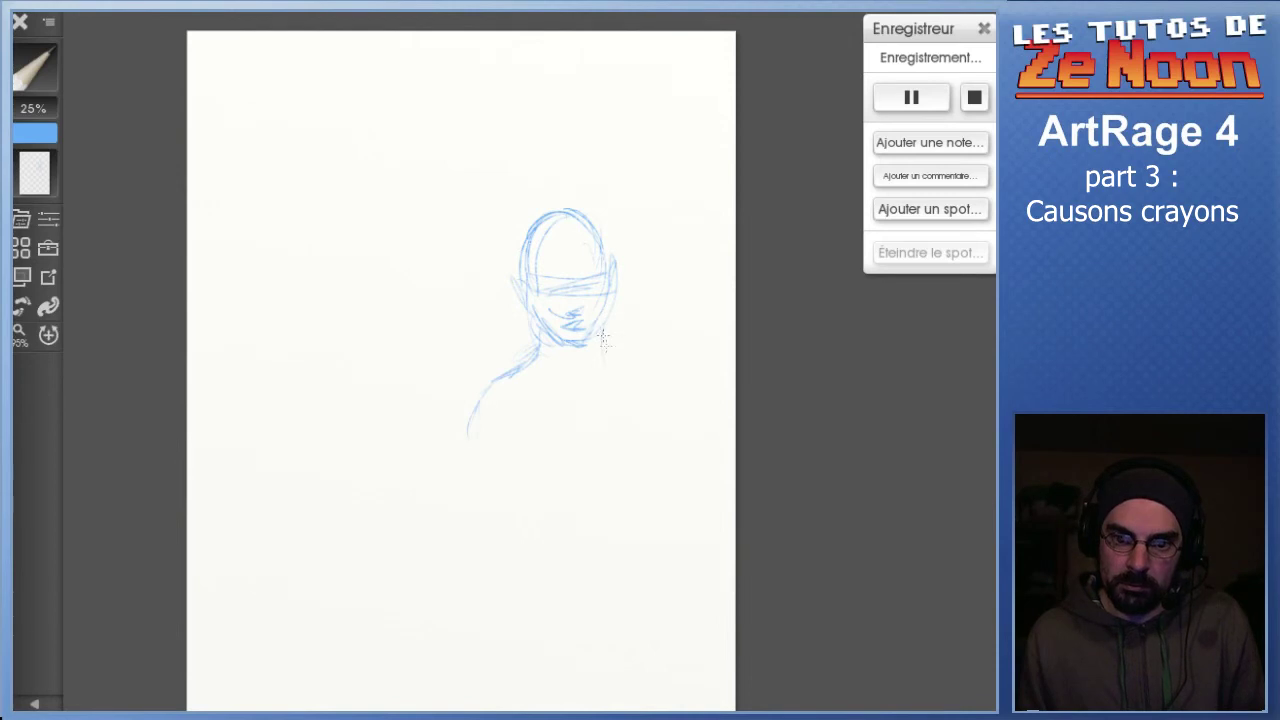
mouse_move(600, 345)
mouse_down()
mouse_move(630, 374)
mouse_move(658, 383)
mouse_move(647, 376)
mouse_move(670, 372)
mouse_move(658, 386)
mouse_move(643, 377)
mouse_move(678, 457)
mouse_up()
mouse_move(472, 398)
mouse_down()
mouse_move(458, 445)
mouse_move(464, 580)
mouse_up()
drag(672, 395, 650, 591)
drag(469, 575, 478, 574)
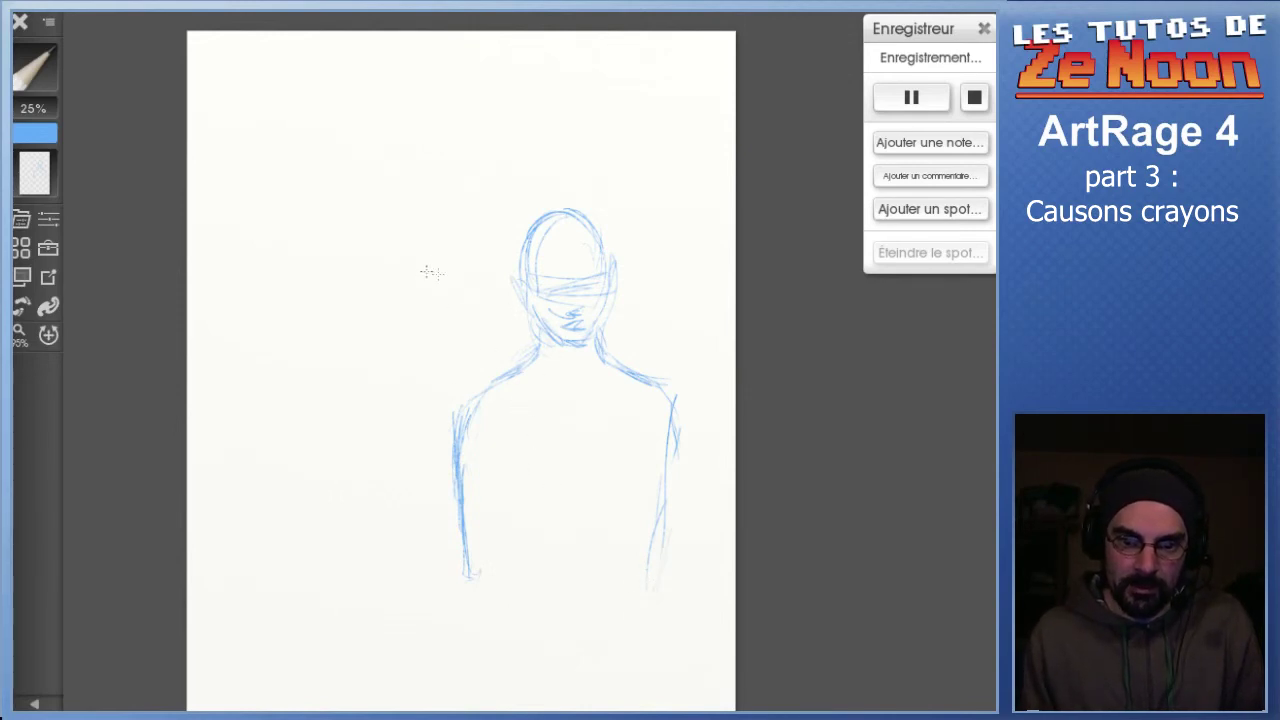
Sketch a second head oval of similar size beside the first figure's head
drag(418, 326, 444, 229)
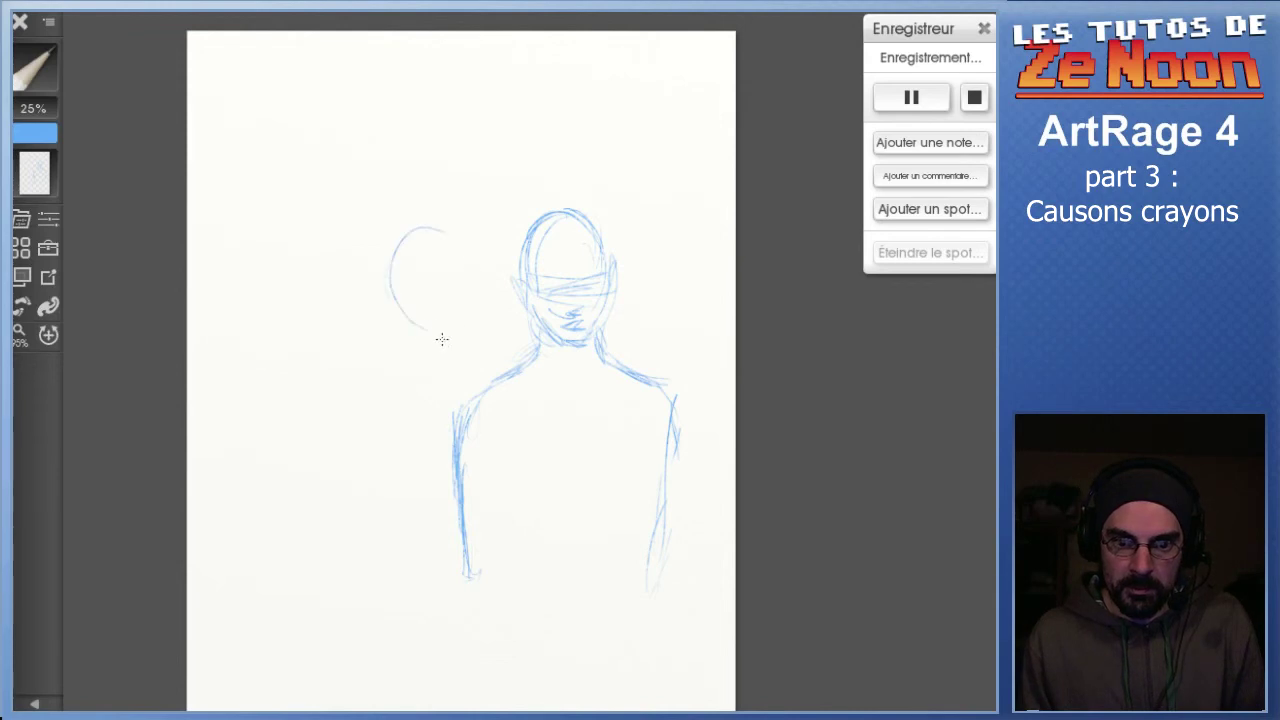
mouse_move(380, 306)
mouse_down()
mouse_move(416, 227)
mouse_move(472, 278)
mouse_up()
mouse_move(377, 271)
mouse_down()
mouse_move(453, 354)
mouse_move(414, 362)
mouse_move(417, 238)
mouse_up()
drag(462, 336, 404, 357)
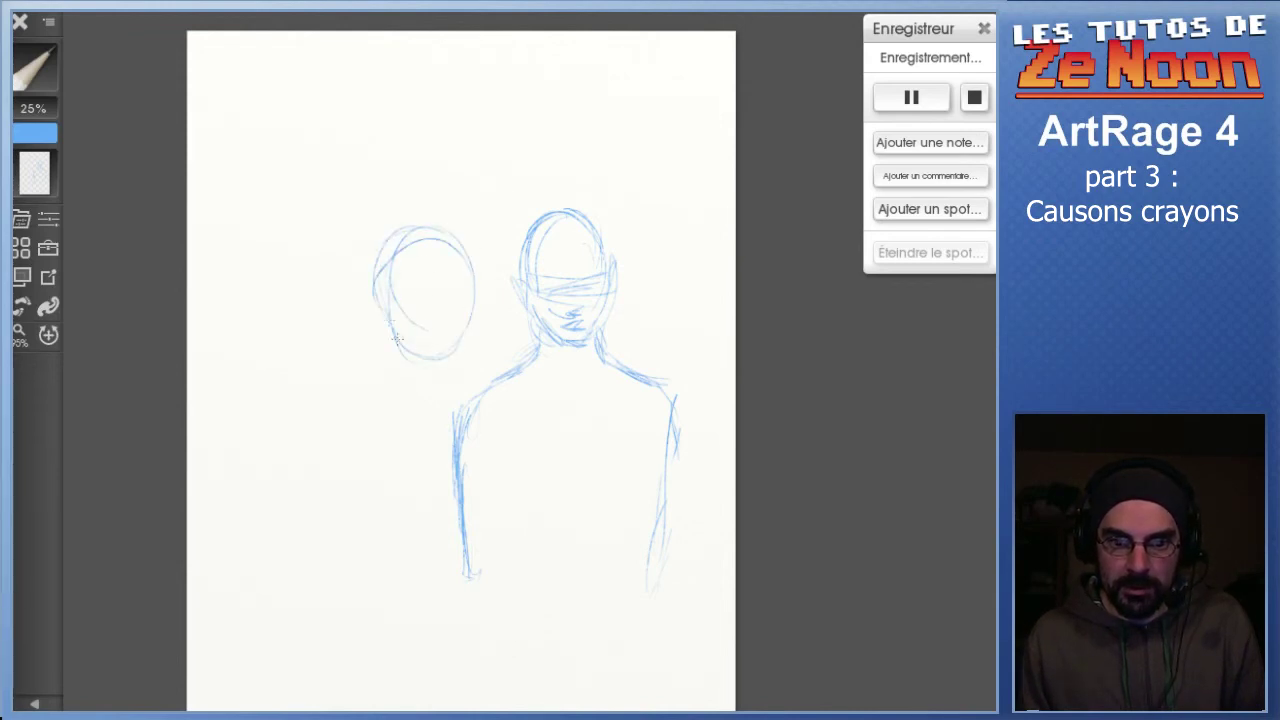
Add the second figure's jaw, eye band, nose, mouth, ear, collar, shoulder and outer arm line
mouse_move(402, 291)
mouse_down()
mouse_move(477, 296)
mouse_move(426, 325)
mouse_move(444, 345)
mouse_up()
drag(384, 304, 396, 348)
mouse_move(400, 243)
mouse_down()
mouse_move(374, 312)
mouse_move(387, 321)
mouse_up()
drag(470, 294, 472, 314)
mouse_move(387, 308)
mouse_down()
mouse_move(395, 390)
mouse_move(384, 369)
mouse_move(364, 376)
mouse_move(444, 359)
mouse_move(428, 363)
mouse_move(455, 380)
mouse_up()
mouse_move(357, 366)
mouse_down()
mouse_move(388, 352)
mouse_move(398, 377)
mouse_move(335, 426)
mouse_move(359, 535)
mouse_move(347, 587)
mouse_move(343, 620)
mouse_up()
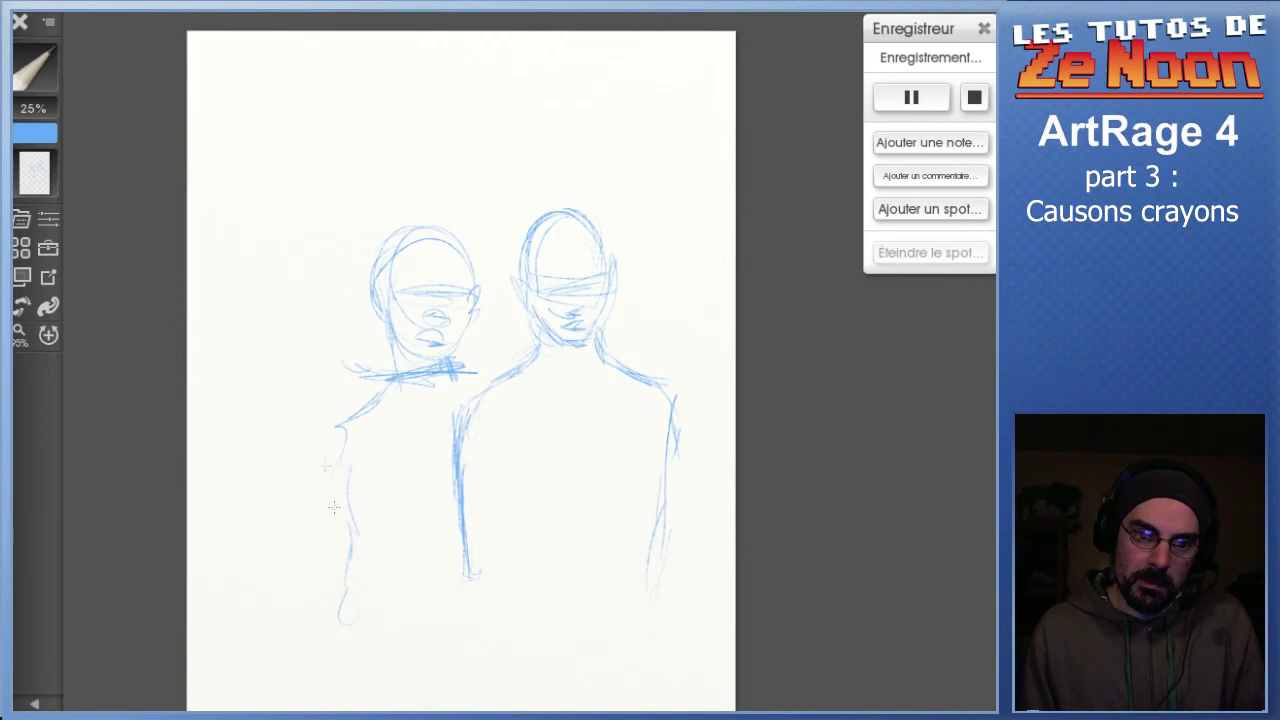
Sketch a smaller third figure beside the second one, and reinforce the first figure's shoulder and arm lines
mouse_move(314, 363)
mouse_down()
mouse_move(304, 282)
mouse_move(302, 401)
mouse_move(285, 373)
mouse_move(310, 296)
mouse_up()
mouse_move(288, 338)
mouse_down()
mouse_move(336, 360)
mouse_move(293, 357)
mouse_move(298, 378)
mouse_move(327, 394)
mouse_move(296, 374)
mouse_move(339, 377)
mouse_move(322, 344)
mouse_move(299, 357)
mouse_move(297, 381)
mouse_move(279, 349)
mouse_move(329, 341)
mouse_move(272, 355)
mouse_move(303, 342)
mouse_move(331, 370)
mouse_move(298, 380)
mouse_move(288, 358)
mouse_move(310, 347)
mouse_move(289, 388)
mouse_move(303, 395)
mouse_move(335, 366)
mouse_move(320, 369)
mouse_move(303, 410)
mouse_move(292, 388)
mouse_move(307, 405)
mouse_move(283, 398)
mouse_move(277, 415)
mouse_move(294, 411)
mouse_move(262, 439)
mouse_move(266, 428)
mouse_move(270, 598)
mouse_up()
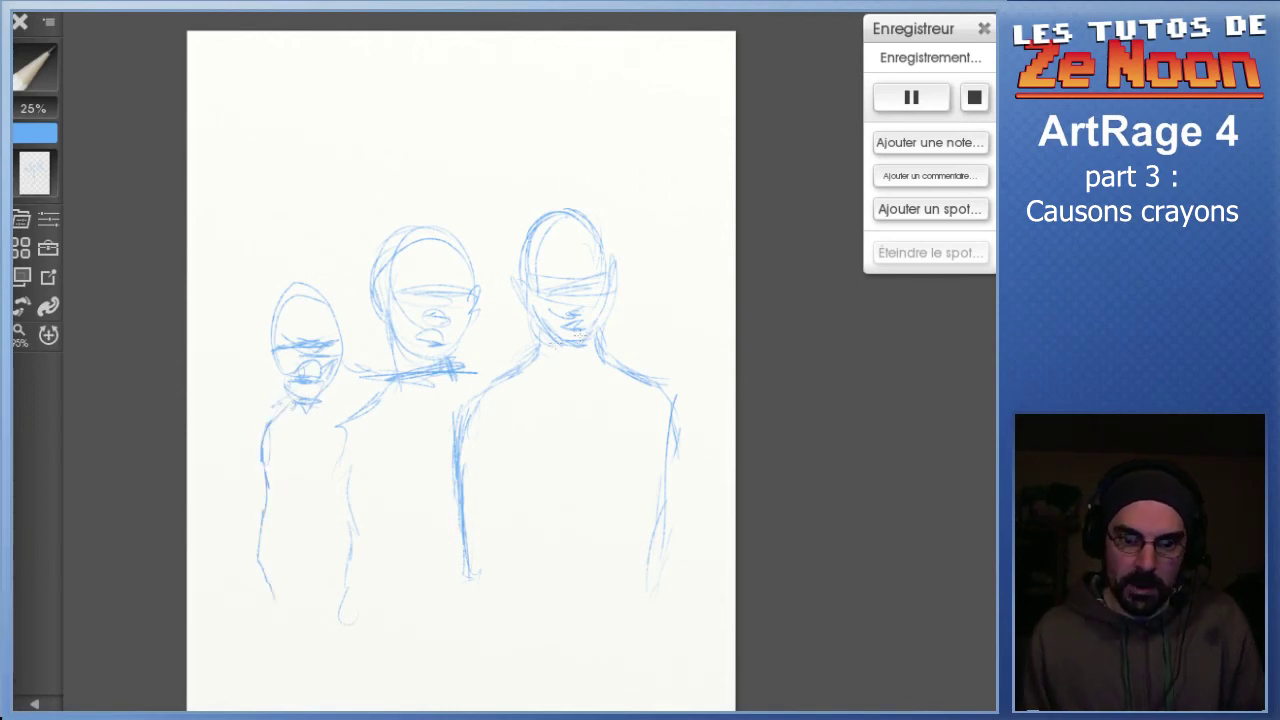
drag(453, 384, 524, 391)
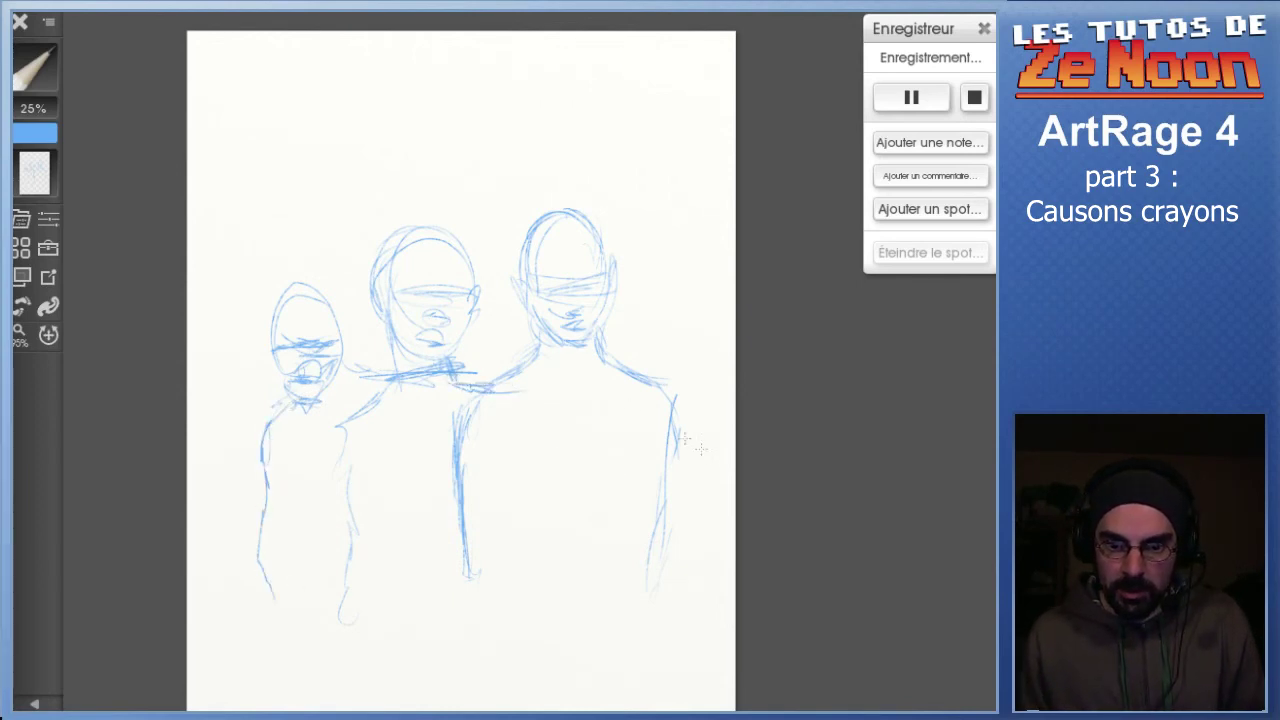
mouse_move(672, 395)
mouse_down()
mouse_move(674, 443)
mouse_move(652, 590)
mouse_up()
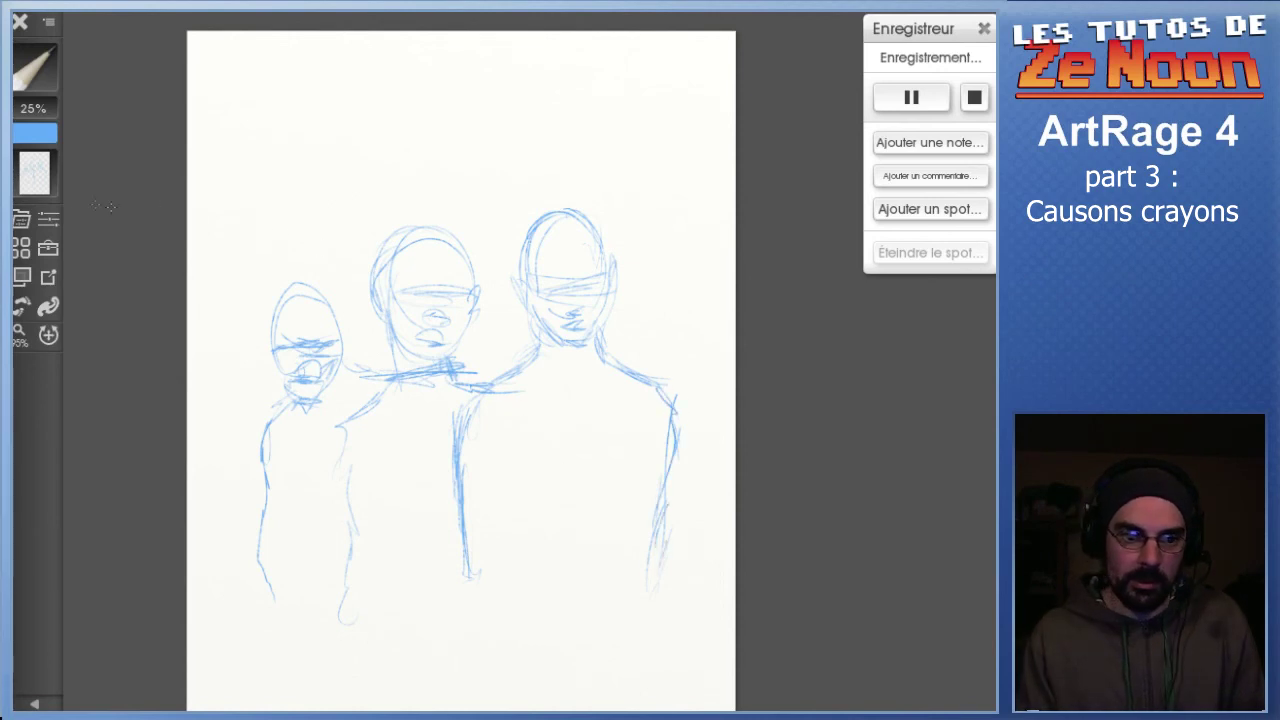
Show the small figure's layer and the large face's layer again beneath the group sketch
click(35, 173)
click(80, 270)
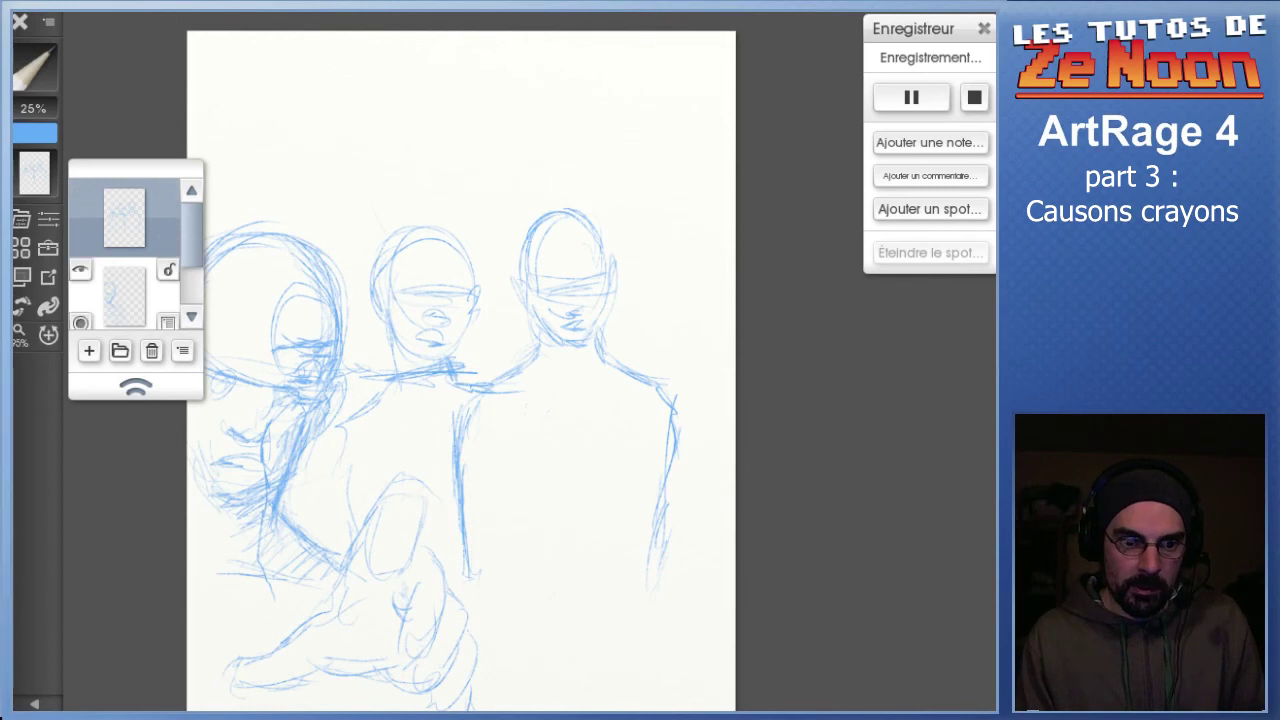
drag(191, 235, 191, 273)
click(80, 264)
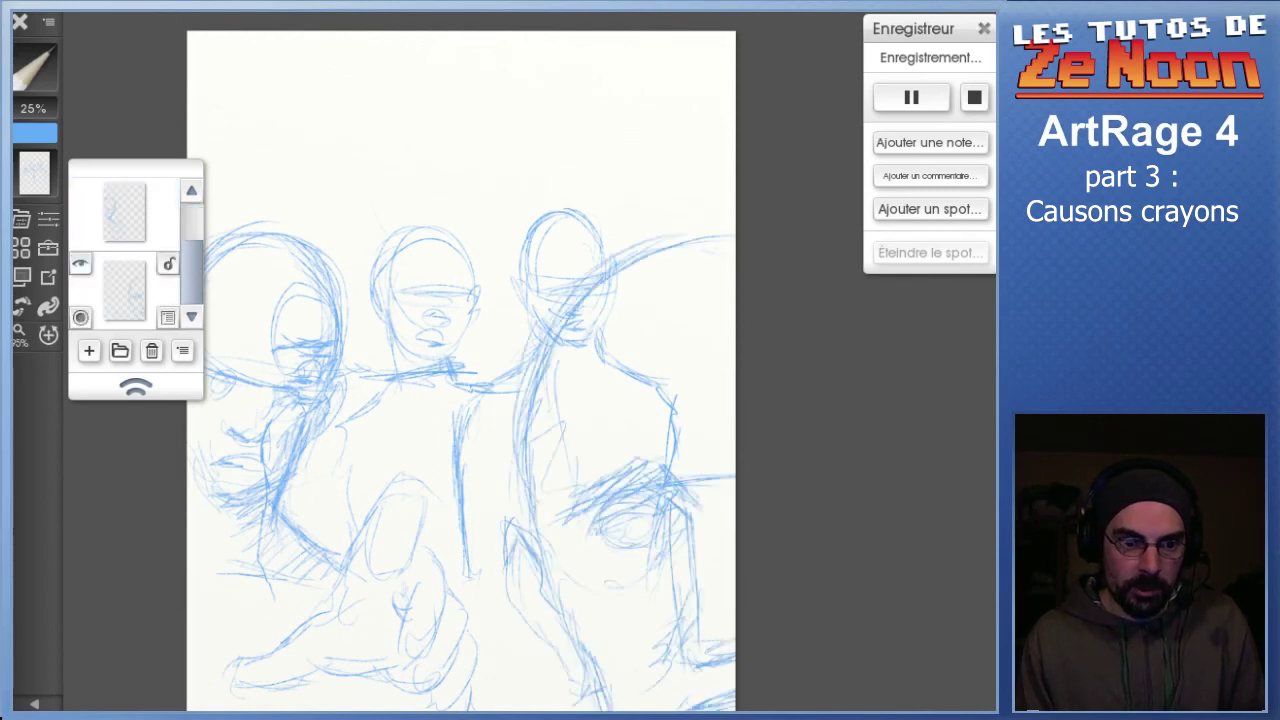